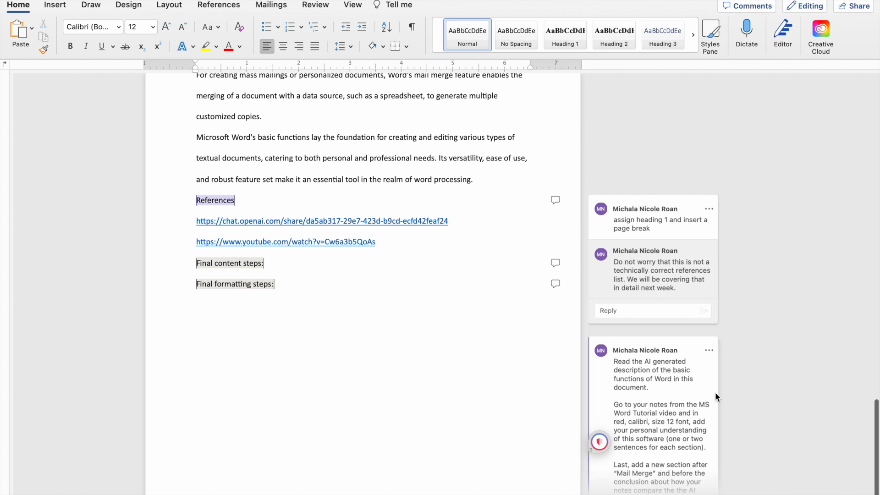
Format the title "Basic Functions of Microsoft Word" as bold, 14 pt and centered.
{"action": "scroll", "coordinate": [646, 363], "scroll_direction": "up", "scroll_amount": 15}
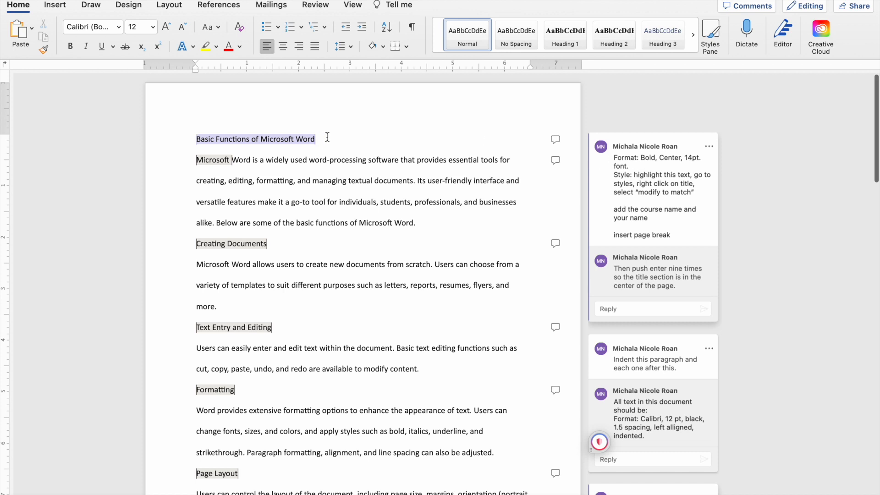
{"action": "left_click_drag", "start_coordinate": [326, 138], "coordinate": [188, 133]}
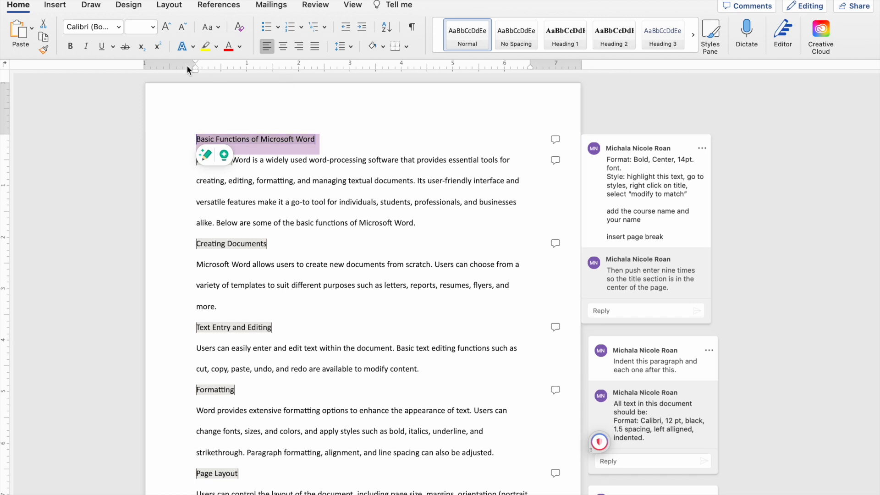
{"action": "left_click", "coordinate": [72, 46]}
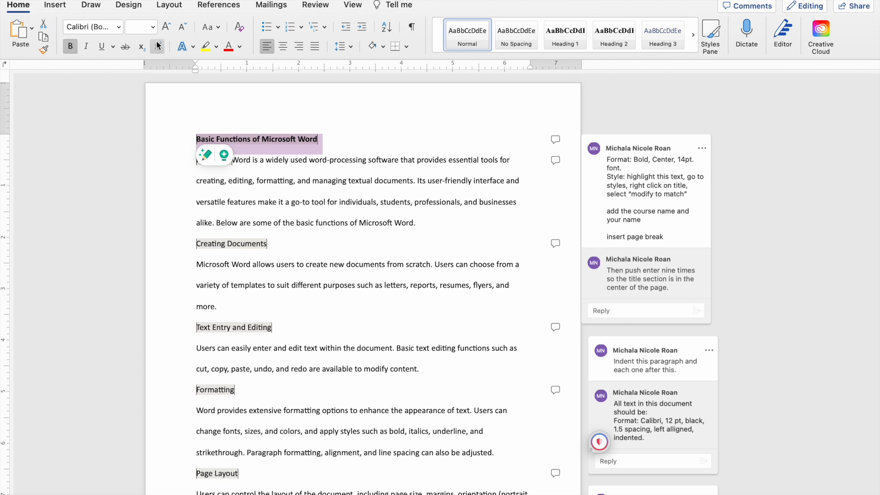
{"action": "left_click", "coordinate": [153, 27]}
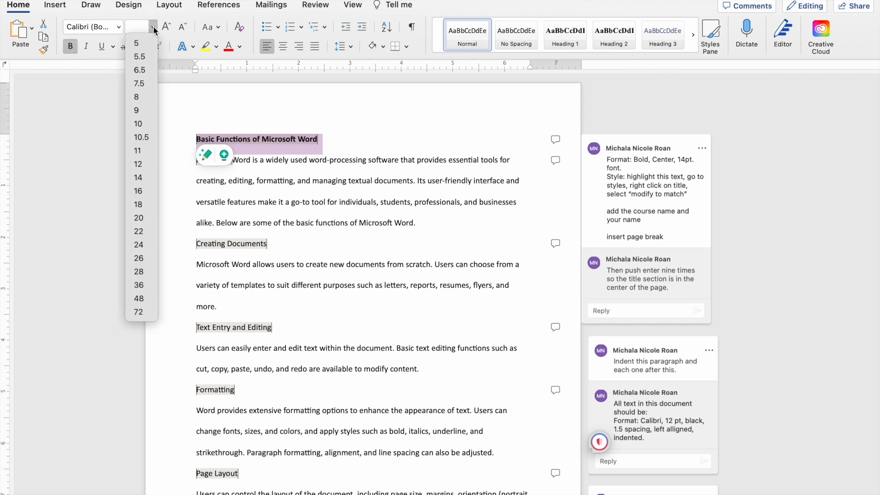
{"action": "left_click", "coordinate": [147, 178]}
{"action": "left_click", "coordinate": [283, 48]}
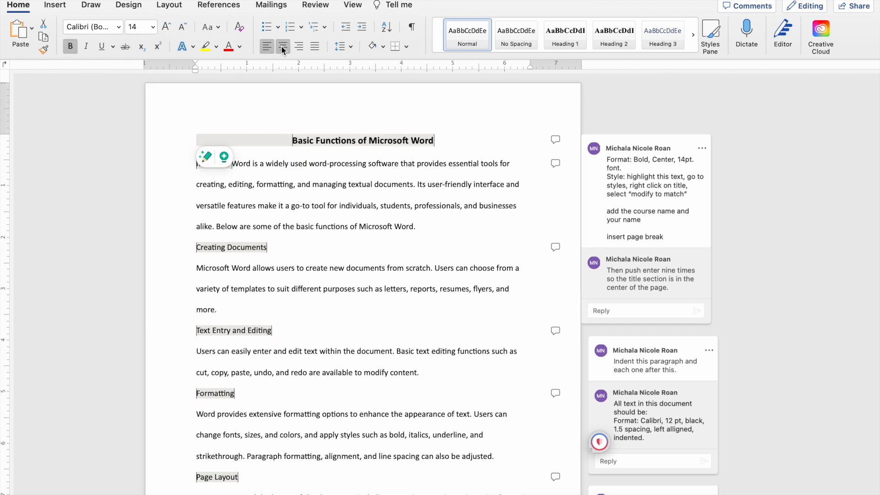
Add the course line "RPT 325 – Information Technology" on a new line below the title.
{"action": "left_click", "coordinate": [438, 143]}
{"action": "key", "text": "Return"}
{"action": "type", "text": "Rpt"}
{"action": "key", "text": "BackSpace"}
{"action": "key", "text": "BackSpace"}
{"action": "type", "text": "PT "}
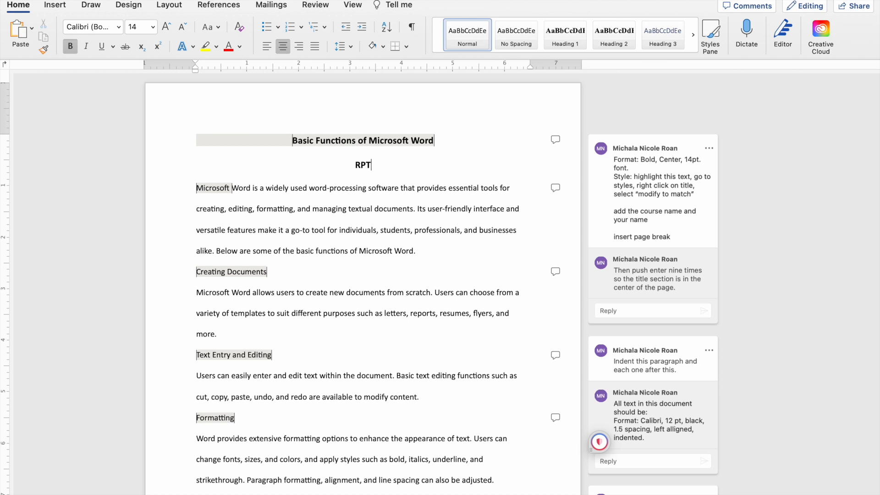
{"action": "type", "text": "325"}
{"action": "type", "text": " - I"}
{"action": "type", "text": "nfo"}
{"action": "type", "text": "rmation Techno"}
{"action": "type", "text": "logy"}
Add the author's full name on a new line below the course line.
{"action": "key", "text": "Return"}
{"action": "type", "text": "Mich"}
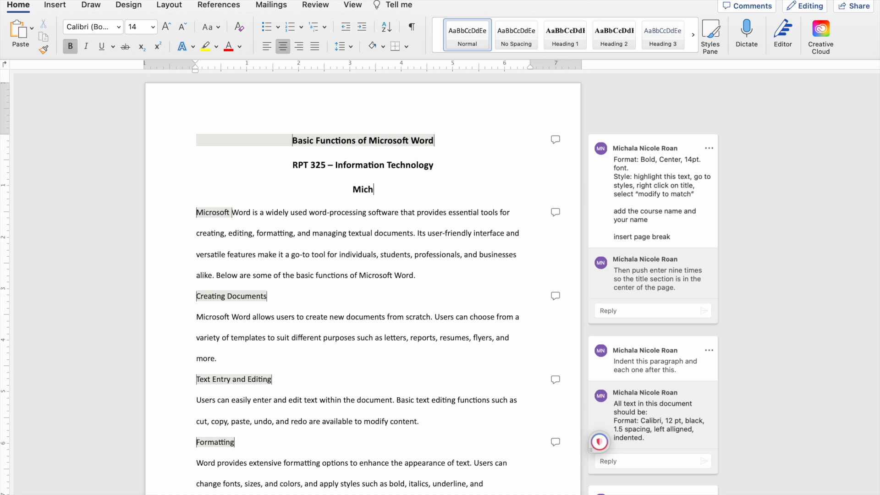
{"action": "type", "text": "ala Roan"}
{"action": "left_click_drag", "start_coordinate": [393, 190], "coordinate": [285, 170]}
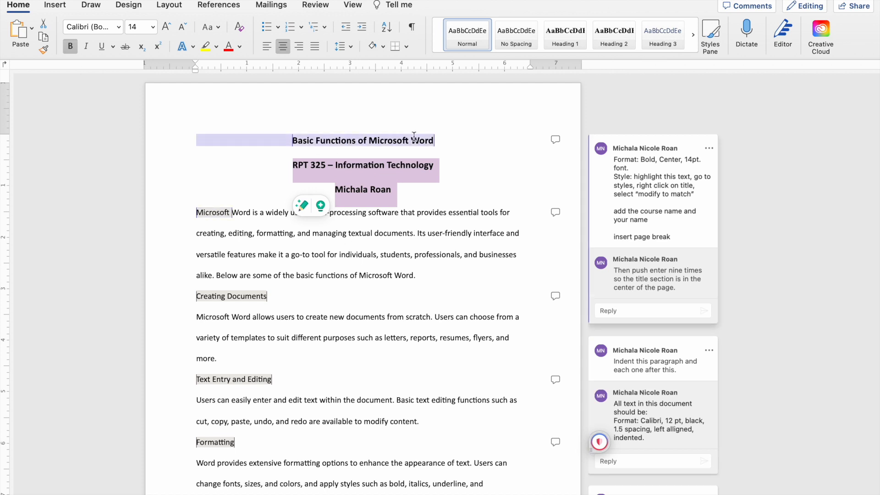
{"action": "left_click", "coordinate": [153, 27]}
{"action": "left_click", "coordinate": [144, 165]}
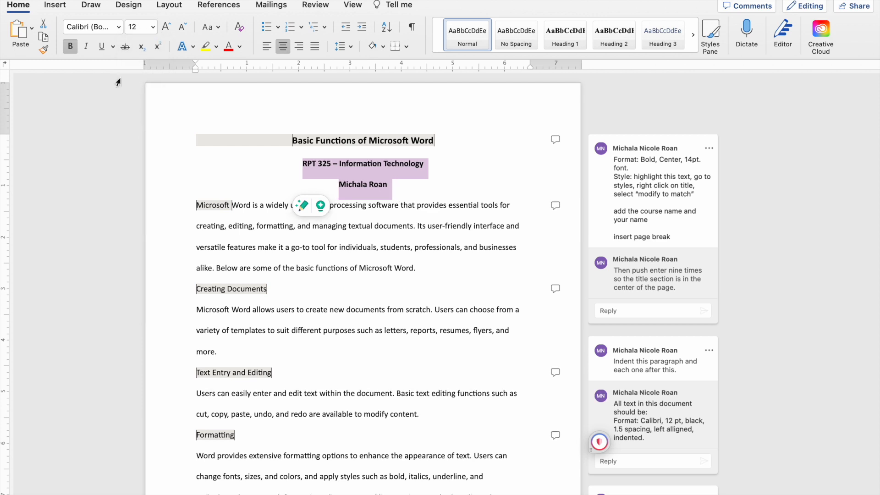
{"action": "left_click", "coordinate": [73, 50]}
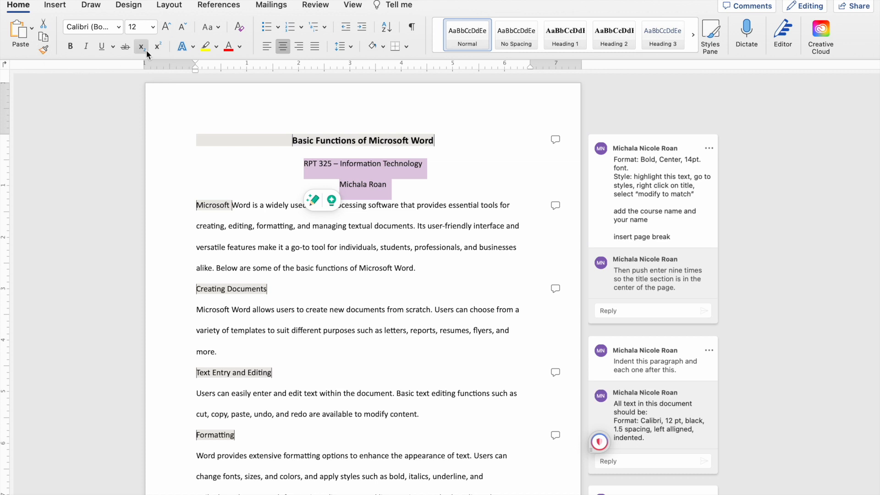
{"action": "key", "text": "super+z"}
{"action": "key", "text": "super+z"}
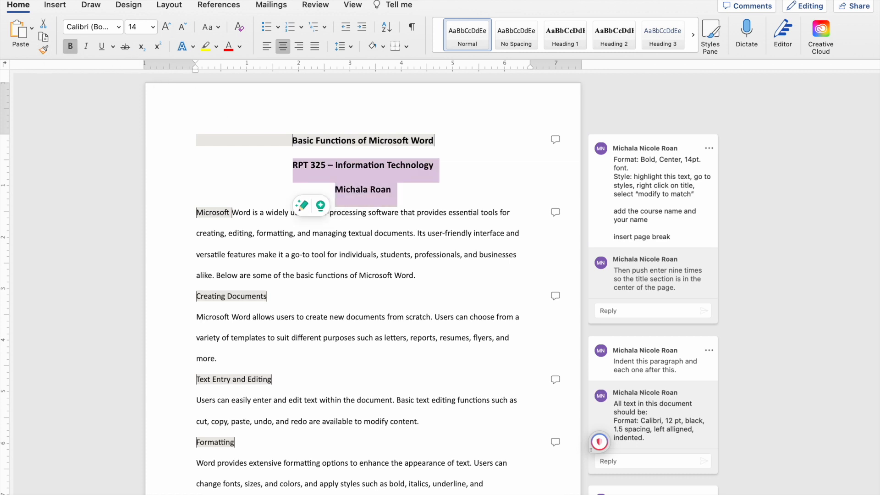
Copy the formatting of a word in the first body paragraph onto the course and name lines with Format Painter.
{"action": "double_click", "coordinate": [359, 254]}
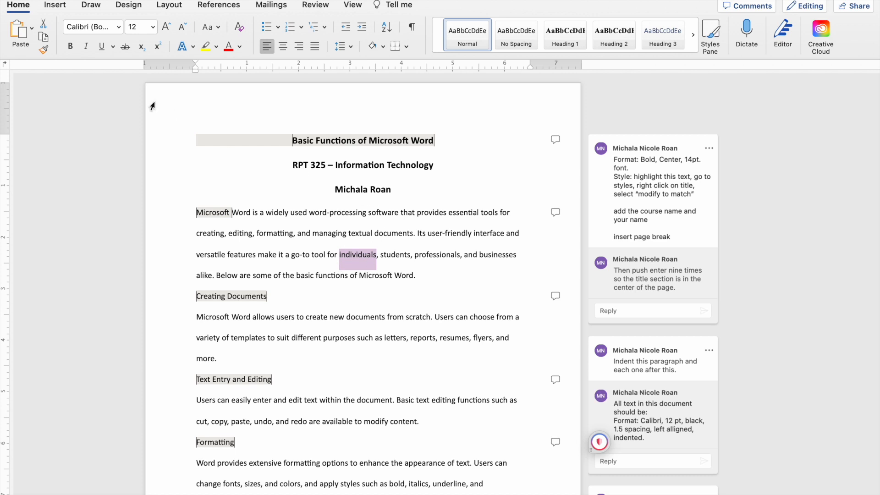
{"action": "left_click", "coordinate": [43, 48]}
{"action": "left_click_drag", "start_coordinate": [395, 190], "coordinate": [293, 169]}
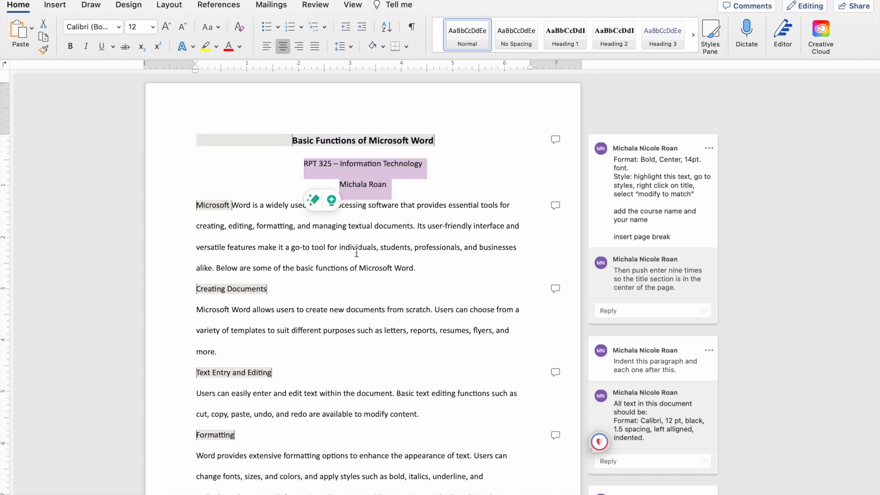
{"action": "left_click", "coordinate": [406, 187]}
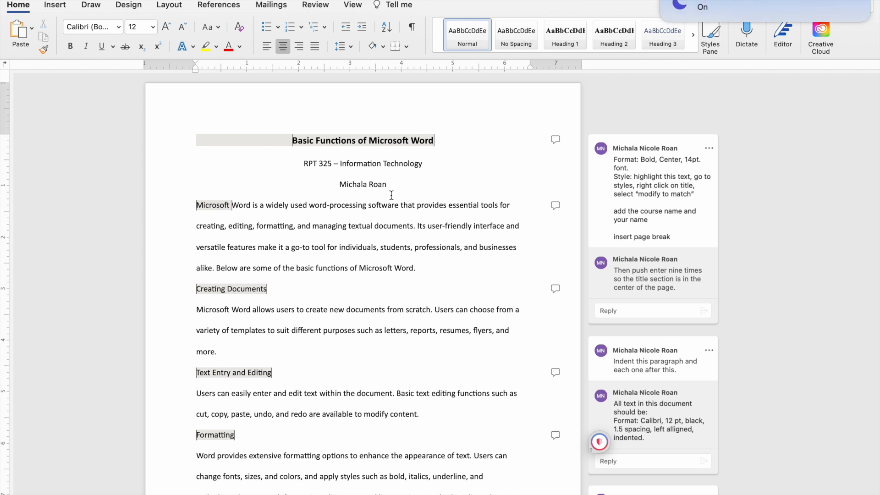
Insert a page break after the name line and remove the empty line above the first body paragraph.
{"action": "left_click", "coordinate": [54, 7]}
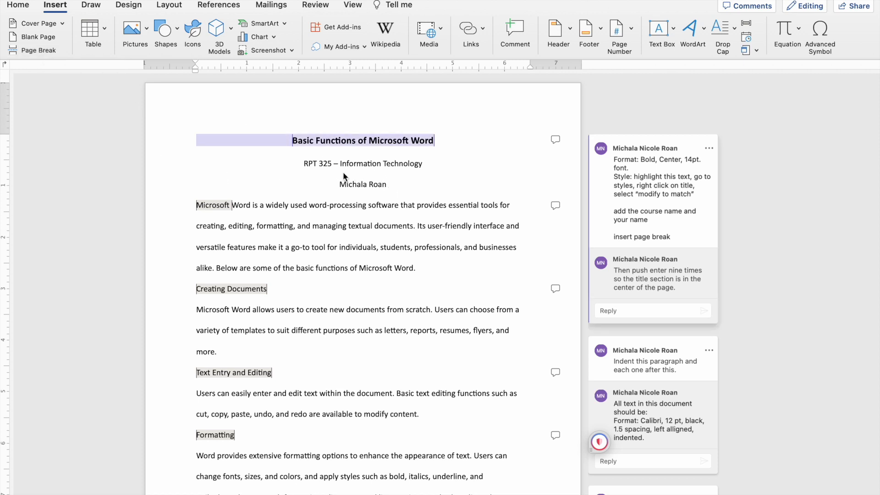
{"action": "left_click", "coordinate": [46, 52]}
{"action": "scroll", "coordinate": [263, 269], "scroll_direction": "up", "scroll_amount": 10}
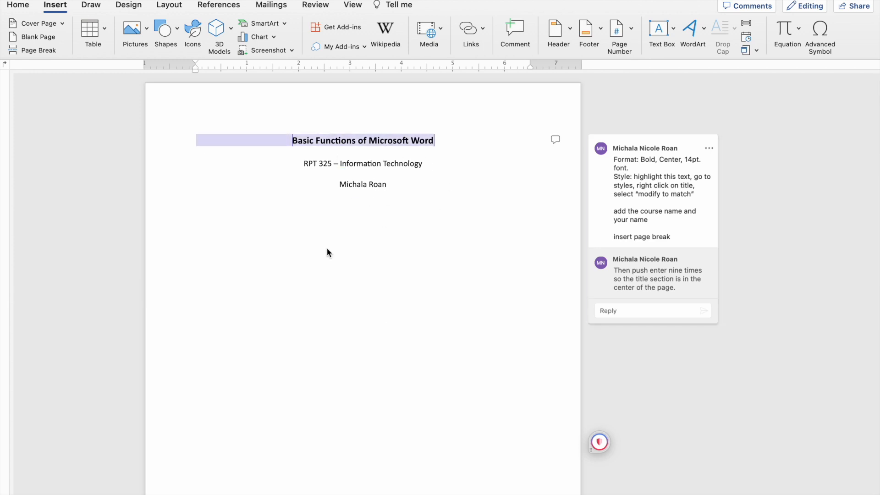
{"action": "scroll", "coordinate": [378, 329], "scroll_direction": "down", "scroll_amount": 10}
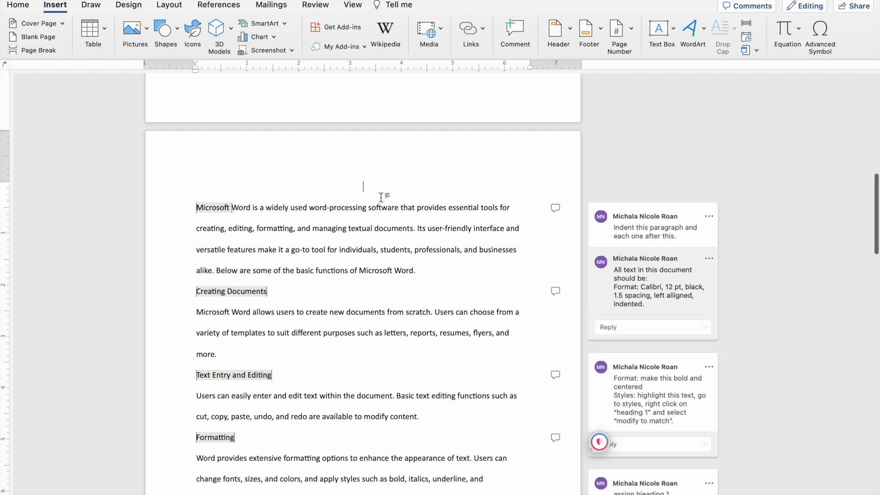
{"action": "left_click", "coordinate": [193, 209]}
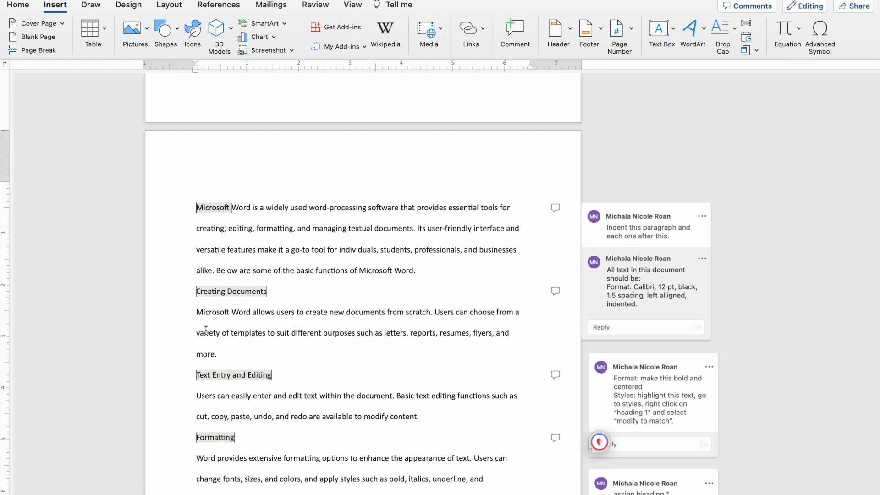
{"action": "scroll", "coordinate": [205, 331], "scroll_direction": "down", "scroll_amount": 1}
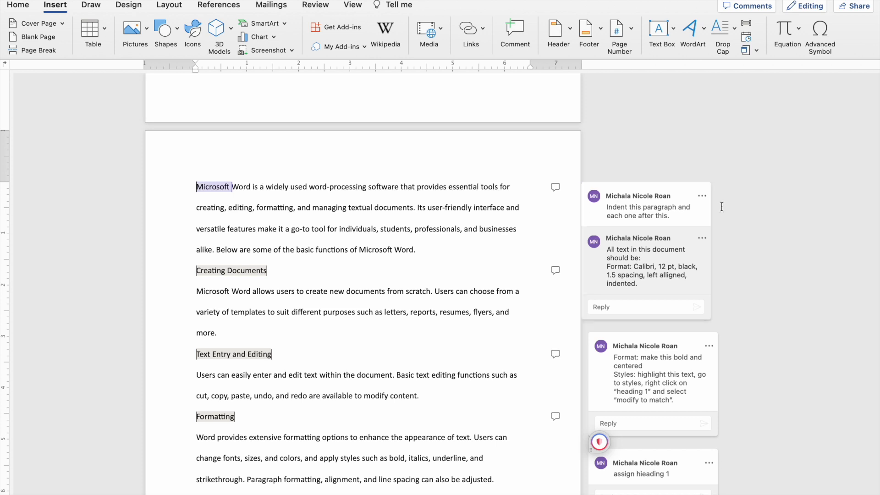
Insert nine blank lines above the title to move the title section to the middle of its page.
{"action": "scroll", "coordinate": [722, 204], "scroll_direction": "up", "scroll_amount": 15}
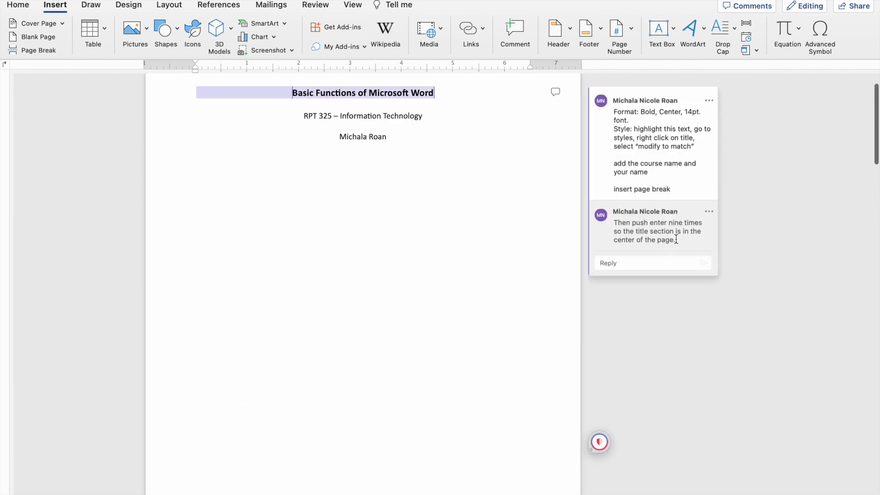
{"action": "scroll", "coordinate": [290, 160], "scroll_direction": "up", "scroll_amount": 2}
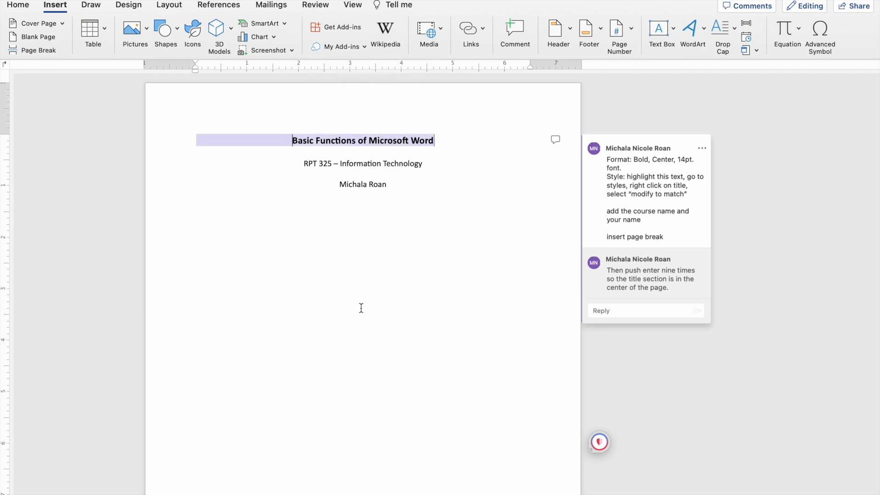
{"action": "key", "text": "Return"}
{"action": "key", "text": "Return"}
{"action": "key", "text": "Return"}
{"action": "key", "text": "Return"}
{"action": "key", "text": "Return"}
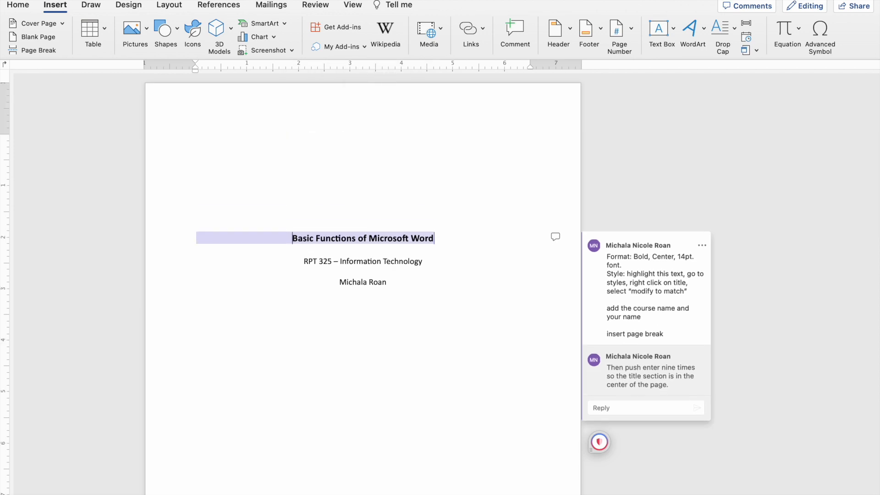
{"action": "key", "text": "Return"}
{"action": "key", "text": "Return"}
{"action": "key", "text": "Return"}
{"action": "key", "text": "Return"}
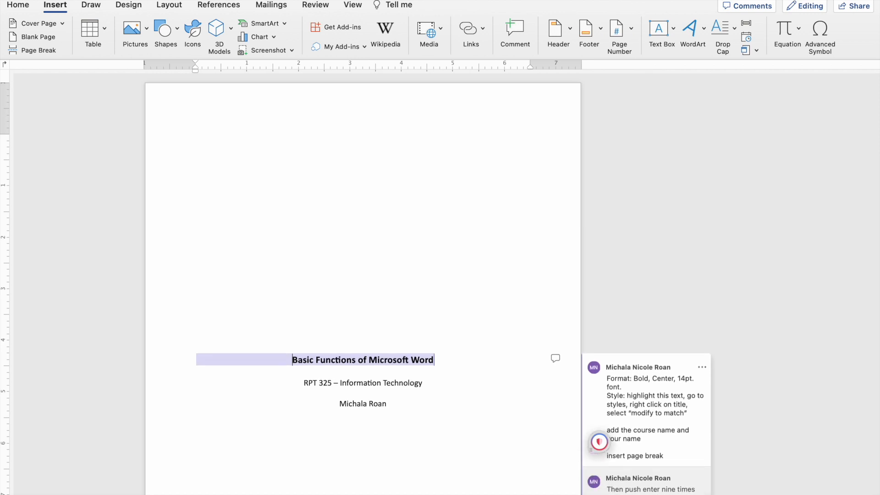
Resolve the comment thread attached to the title and review the resolved thread.
{"action": "scroll", "coordinate": [643, 266], "scroll_direction": "down", "scroll_amount": 10}
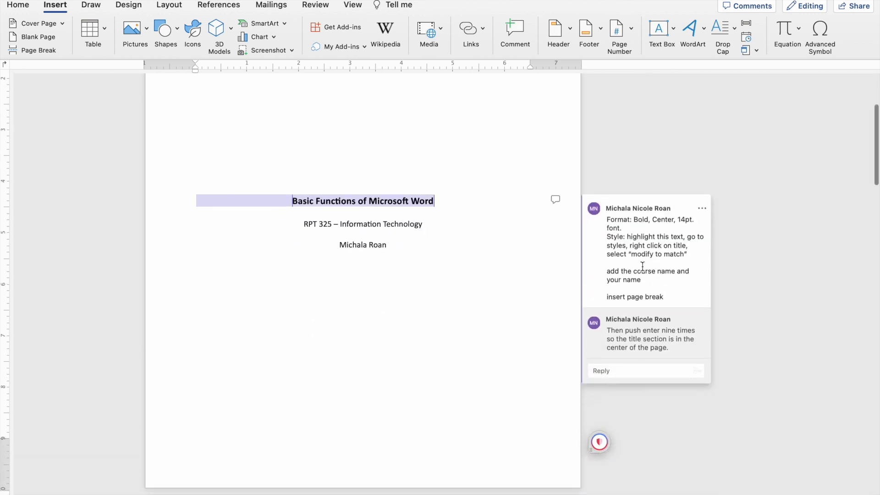
{"action": "scroll", "coordinate": [524, 231], "scroll_direction": "up", "scroll_amount": 9}
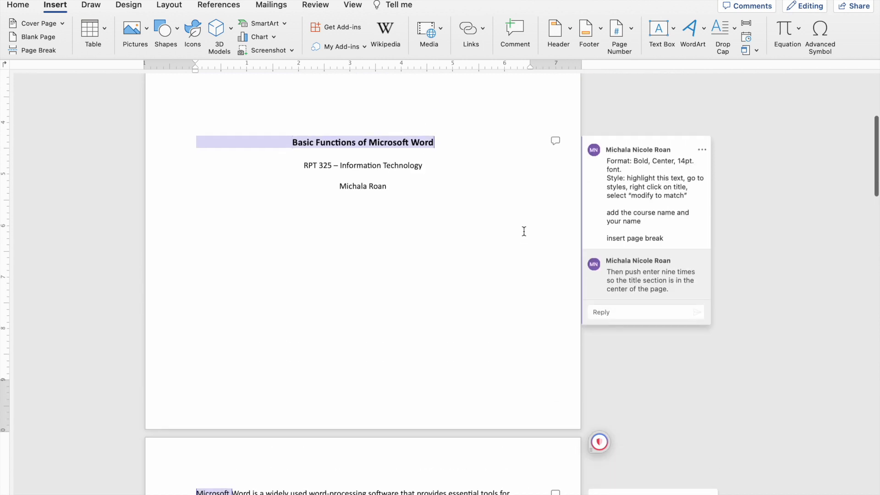
{"action": "scroll", "coordinate": [524, 231], "scroll_direction": "down", "scroll_amount": 5}
{"action": "scroll", "coordinate": [524, 231], "scroll_direction": "up", "scroll_amount": 1}
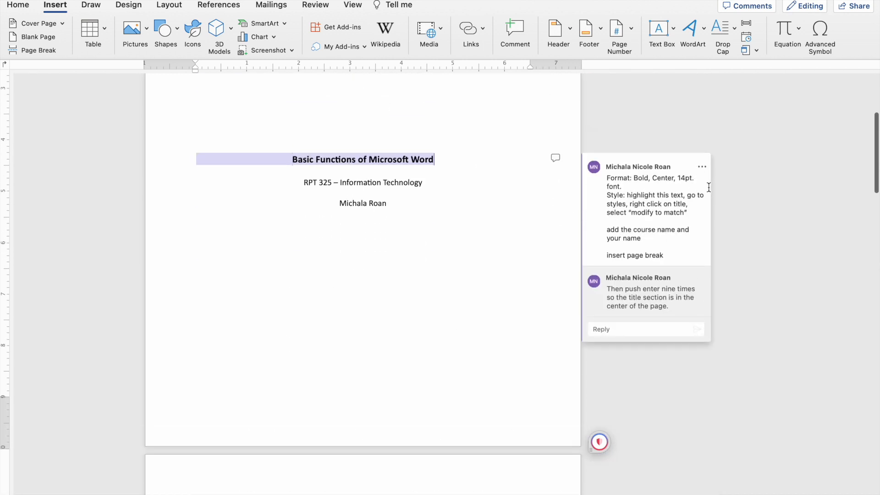
{"action": "left_click", "coordinate": [702, 167]}
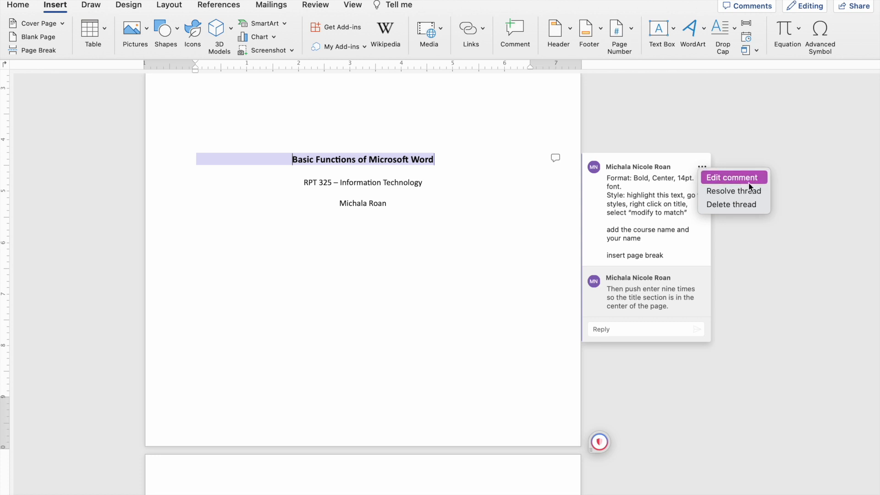
{"action": "left_click", "coordinate": [753, 195]}
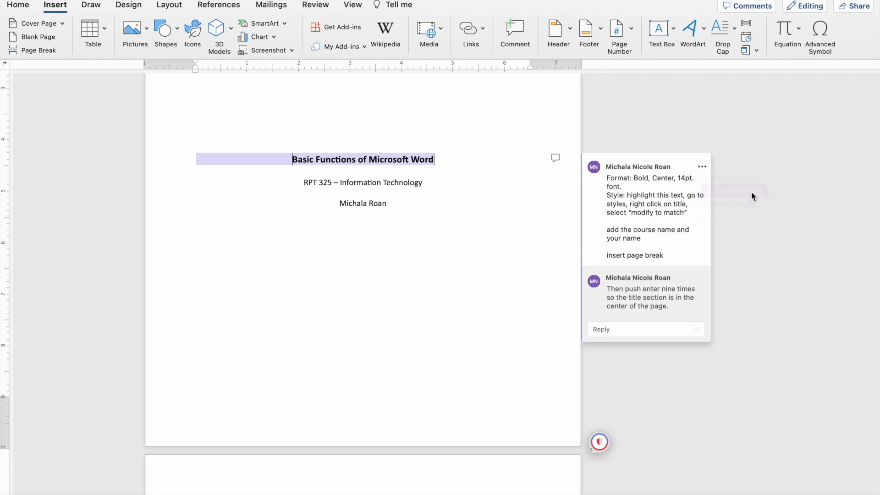
{"action": "left_click", "coordinate": [557, 157]}
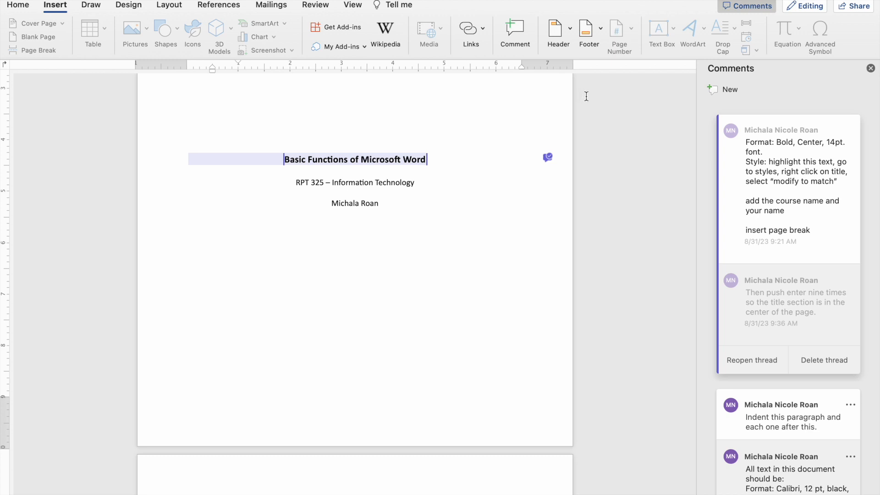
{"action": "left_click", "coordinate": [871, 68]}
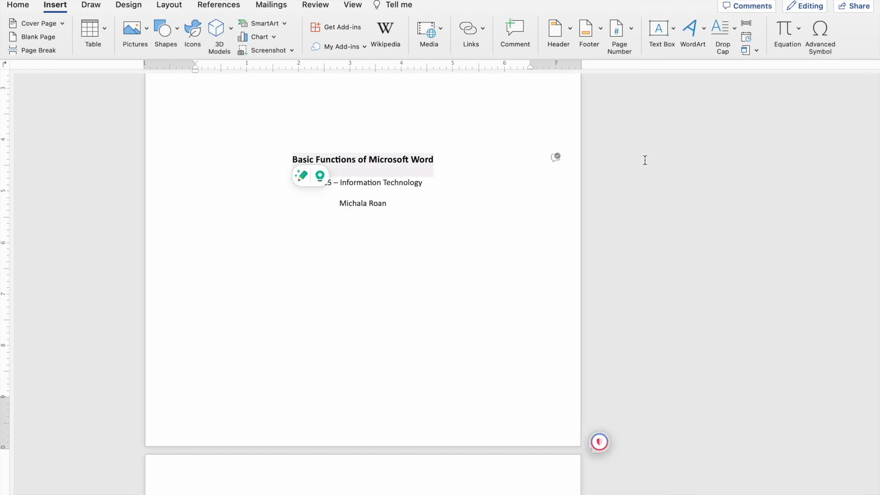
Indent the first lines of the opening body paragraph and the paragraphs under Creating Documents, Text Entry and Editing, Formatting, and Page Layout.
{"action": "scroll", "coordinate": [554, 157], "scroll_direction": "down", "scroll_amount": 10}
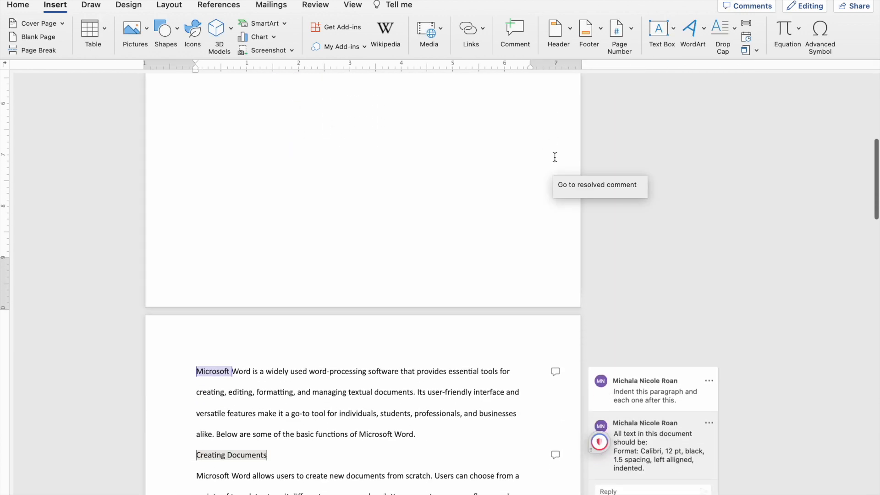
{"action": "scroll", "coordinate": [409, 190], "scroll_direction": "down", "scroll_amount": 5}
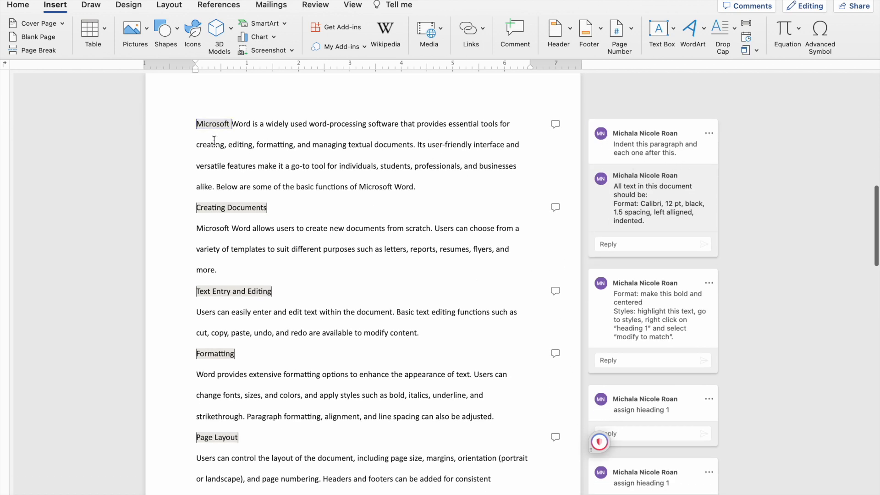
{"action": "key", "text": "Tab"}
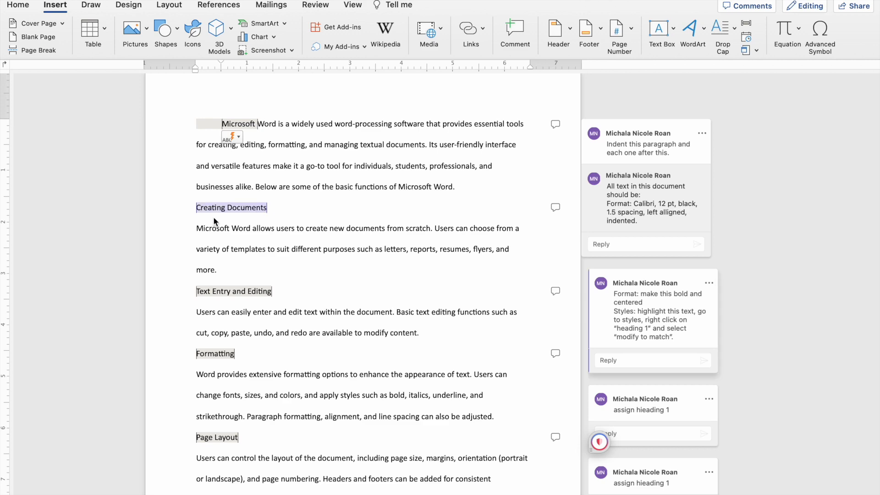
{"action": "left_click", "coordinate": [196, 229]}
{"action": "key", "text": "Tab"}
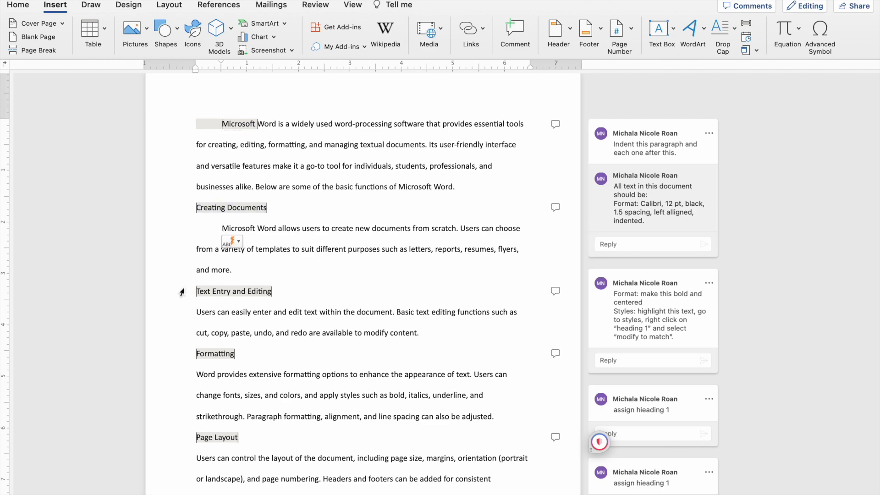
{"action": "left_click", "coordinate": [195, 312]}
{"action": "key", "text": "Tab"}
{"action": "key", "text": "Tab"}
{"action": "scroll", "coordinate": [193, 380], "scroll_direction": "down", "scroll_amount": 5}
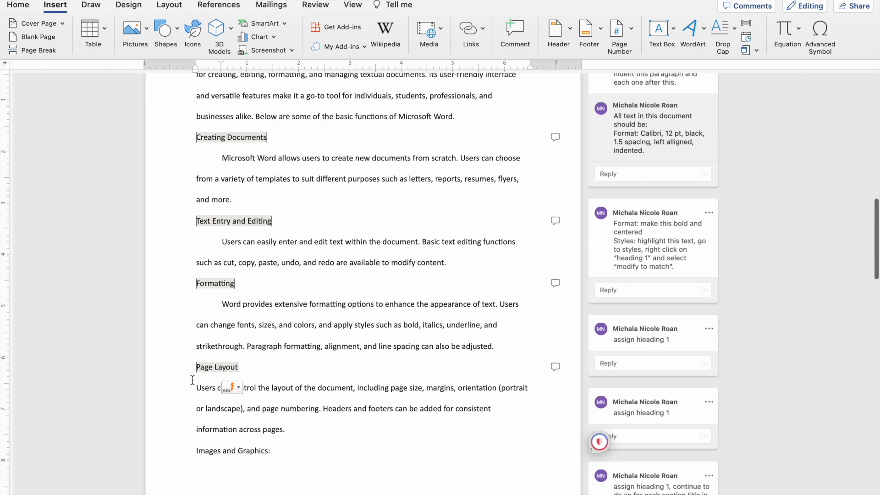
{"action": "left_click", "coordinate": [196, 349]}
Indent the first lines of the paragraphs under Images and Graphics, Spell Checking and Grammar, Tables and Lists, and Hyperlinks and References.
{"action": "key", "text": "Tab"}
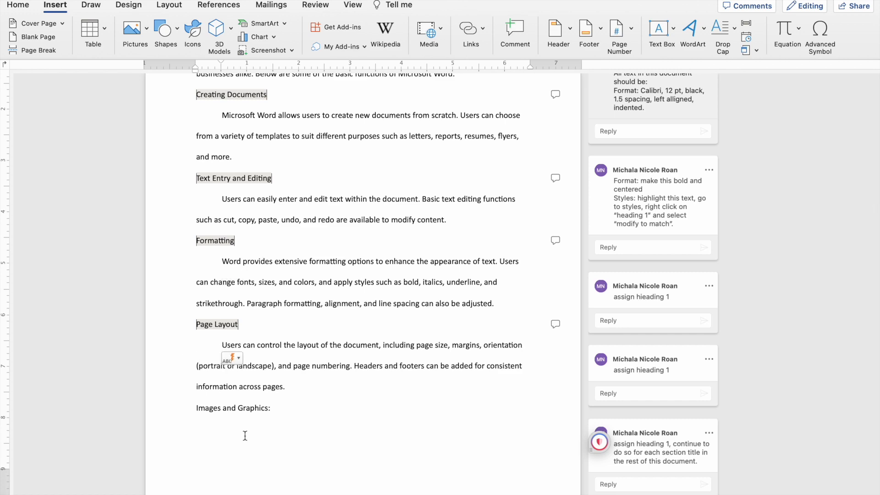
{"action": "scroll", "coordinate": [245, 436], "scroll_direction": "down", "scroll_amount": 10}
{"action": "left_click", "coordinate": [195, 285]}
{"action": "key", "text": "Tab"}
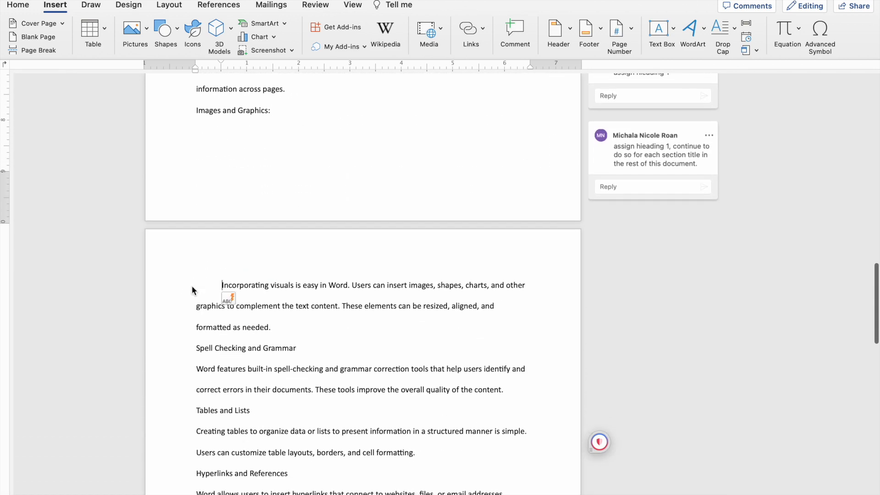
{"action": "left_click", "coordinate": [194, 369]}
{"action": "key", "text": "Tab"}
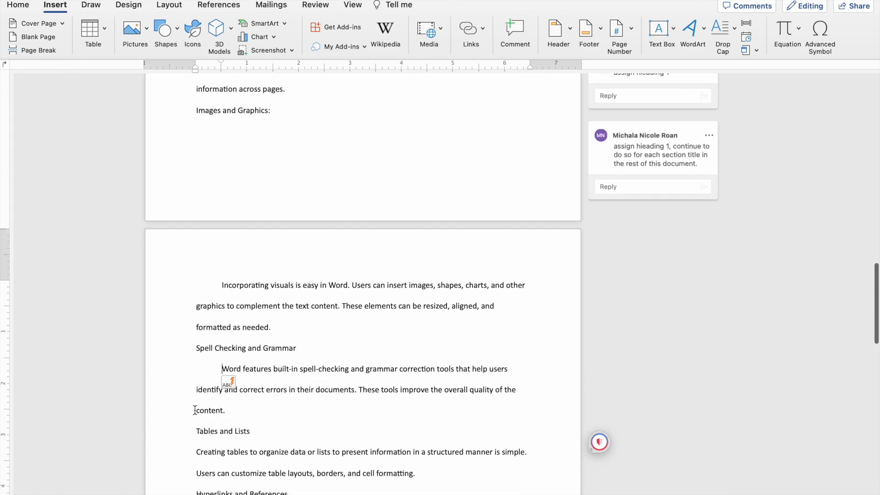
{"action": "scroll", "coordinate": [195, 358], "scroll_direction": "down", "scroll_amount": 4}
{"action": "left_click", "coordinate": [195, 352]}
{"action": "key", "text": "Tab"}
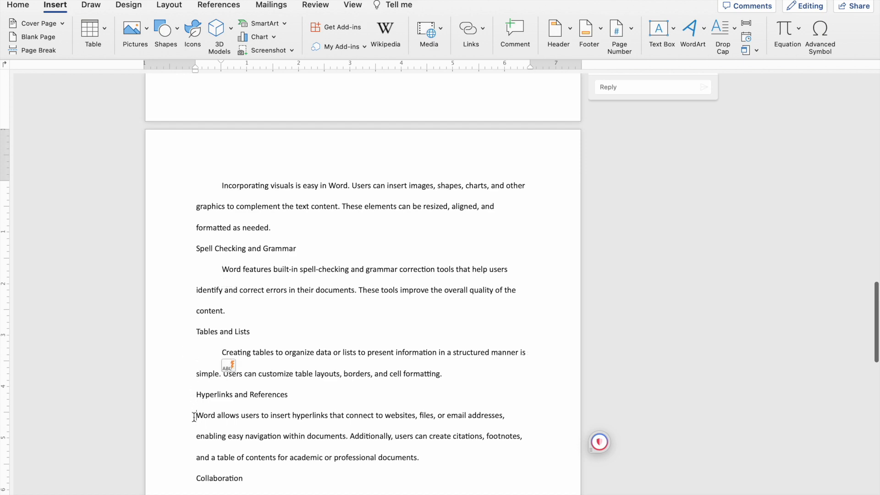
{"action": "left_click", "coordinate": [195, 415]}
Indent the first line of each remaining body paragraph, from the one under Collaboration through the closing paragraph before References.
{"action": "key", "text": "Tab"}
{"action": "scroll", "coordinate": [197, 376], "scroll_direction": "down", "scroll_amount": 7}
{"action": "left_click", "coordinate": [196, 323]}
{"action": "key", "text": "Tab"}
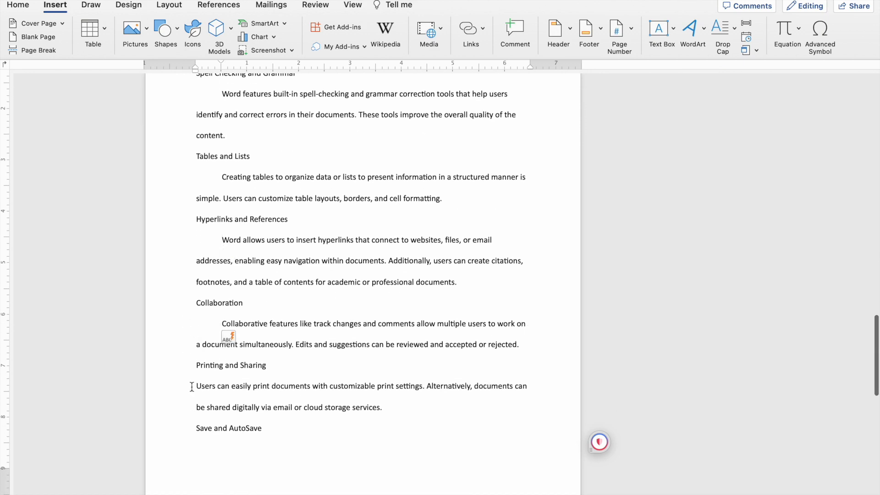
{"action": "key", "text": "Tab"}
{"action": "scroll", "coordinate": [191, 392], "scroll_direction": "down", "scroll_amount": 14}
{"action": "left_click", "coordinate": [195, 284]}
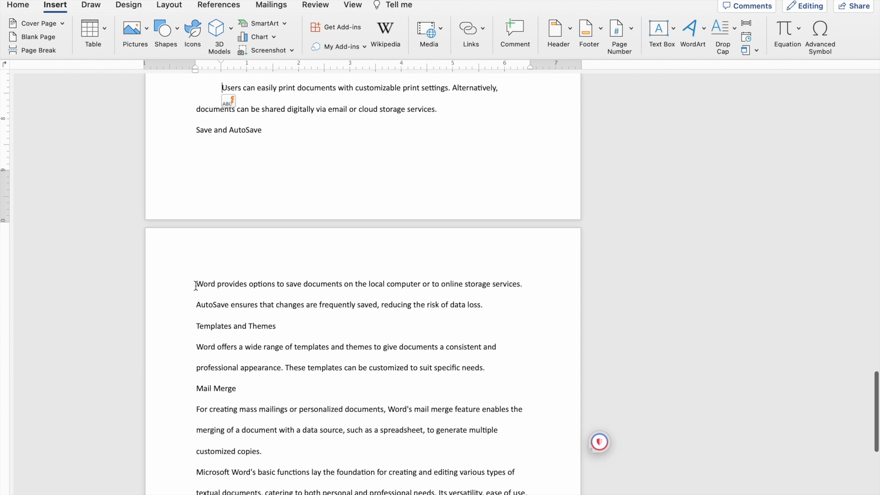
{"action": "key", "text": "Tab"}
{"action": "key", "text": "Tab"}
{"action": "scroll", "coordinate": [241, 440], "scroll_direction": "down", "scroll_amount": 6}
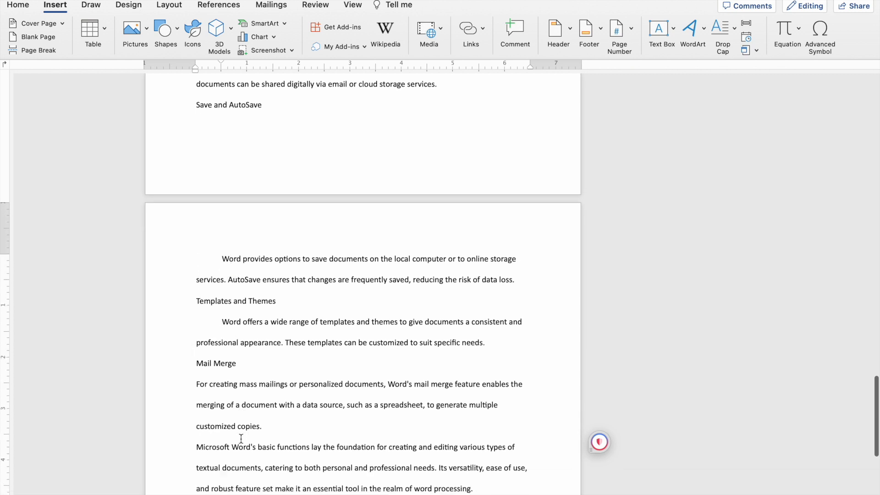
{"action": "left_click", "coordinate": [194, 271]}
{"action": "key", "text": "Tab"}
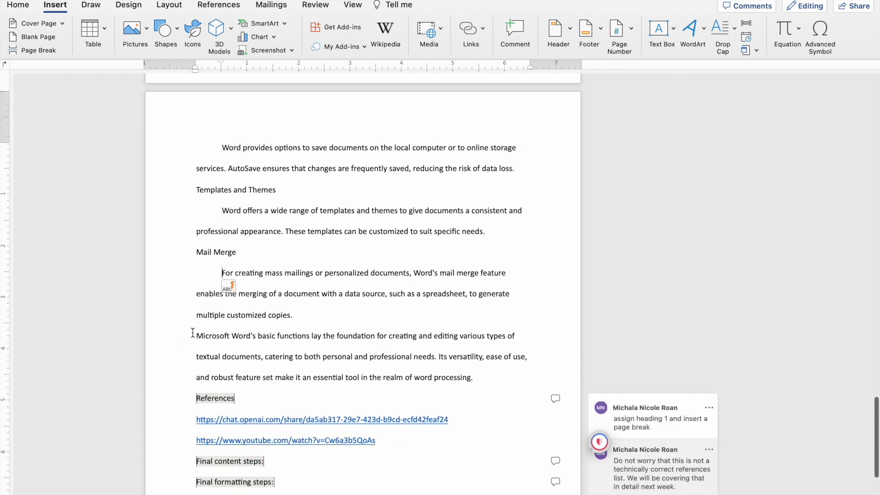
{"action": "key", "text": "Tab"}
Select the text from the first body paragraph through the References heading and set its font to Calibri (Body).
{"action": "scroll", "coordinate": [330, 338], "scroll_direction": "down", "scroll_amount": 3}
{"action": "scroll", "coordinate": [331, 339], "scroll_direction": "up", "scroll_amount": 15}
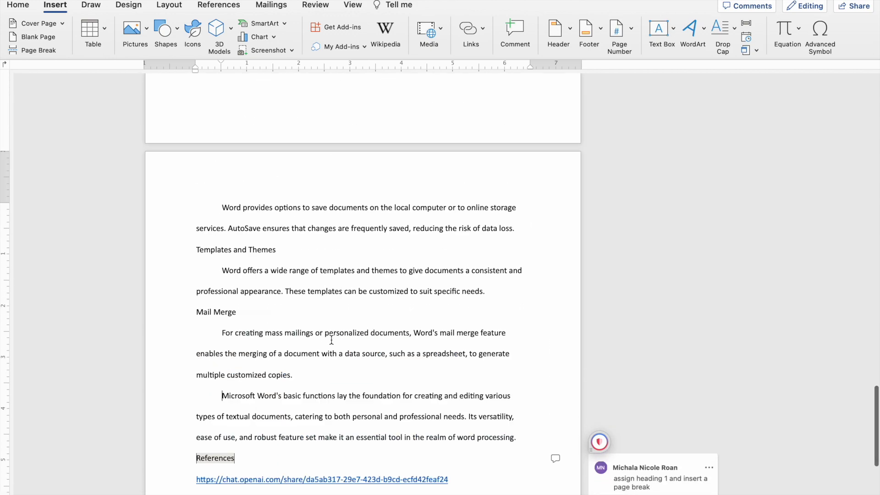
{"action": "scroll", "coordinate": [332, 339], "scroll_direction": "up", "scroll_amount": 5}
{"action": "scroll", "coordinate": [331, 339], "scroll_direction": "up", "scroll_amount": 10}
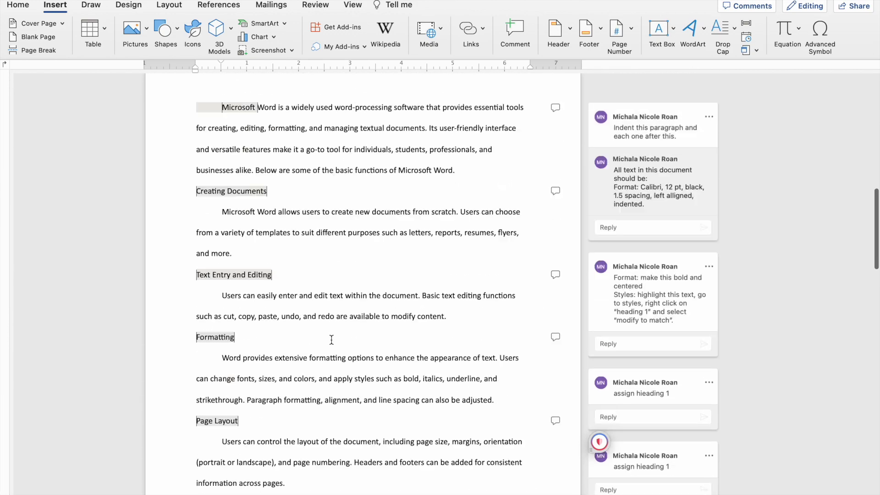
{"action": "left_click", "coordinate": [622, 219]}
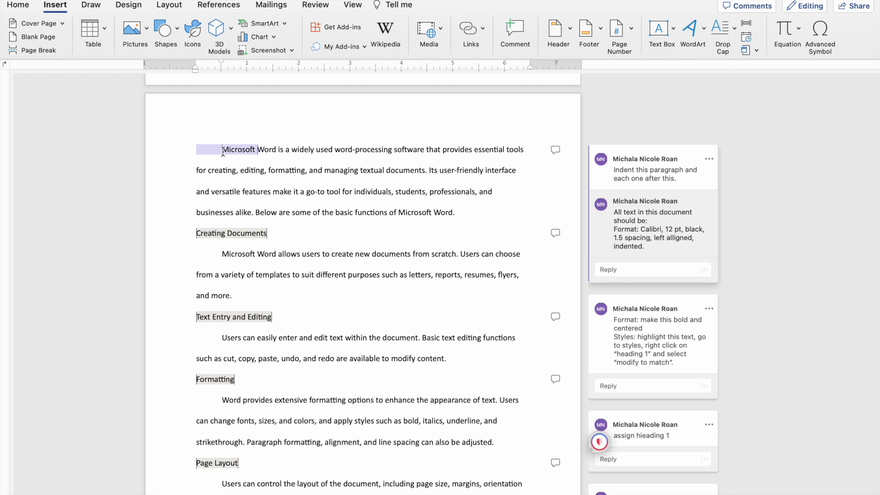
{"action": "left_click_drag", "start_coordinate": [219, 151], "coordinate": [294, 299]}
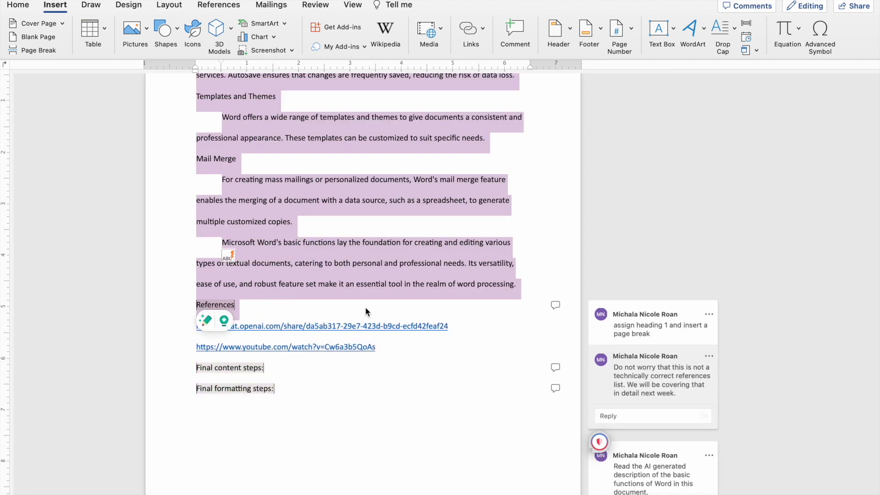
{"action": "key", "text": "super+Home"}
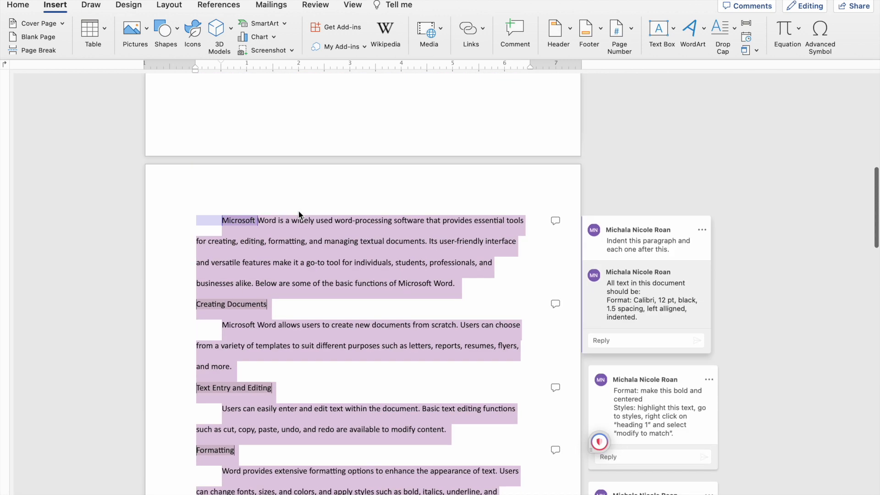
{"action": "left_click", "coordinate": [21, 6]}
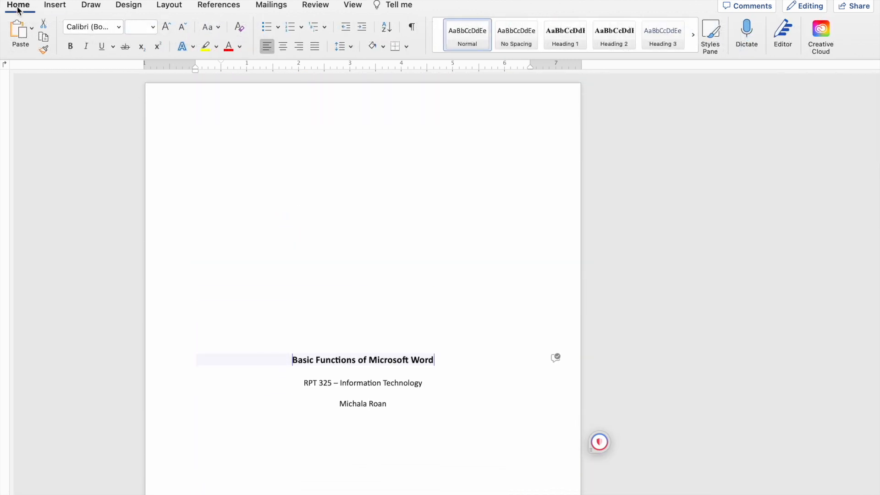
{"action": "left_click", "coordinate": [119, 28]}
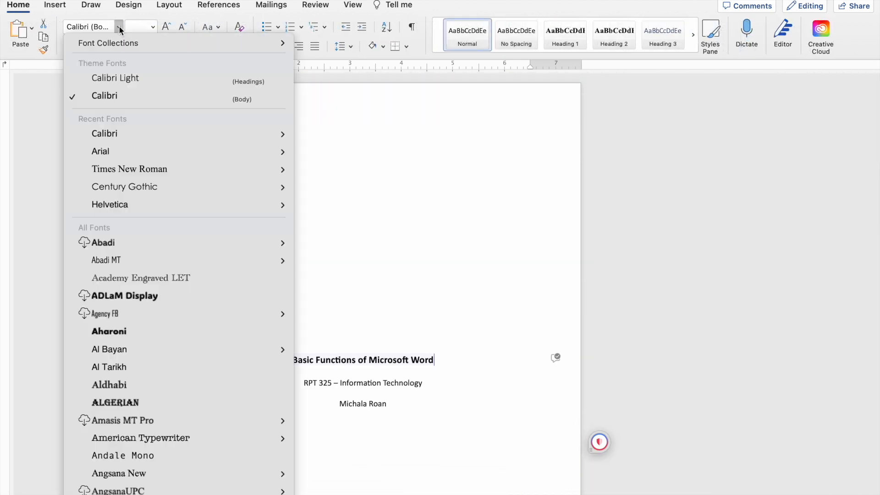
{"action": "left_click", "coordinate": [115, 98]}
Set the selected body text to size 12 with the Automatic font color.
{"action": "key", "text": "super+a"}
{"action": "left_click", "coordinate": [153, 26]}
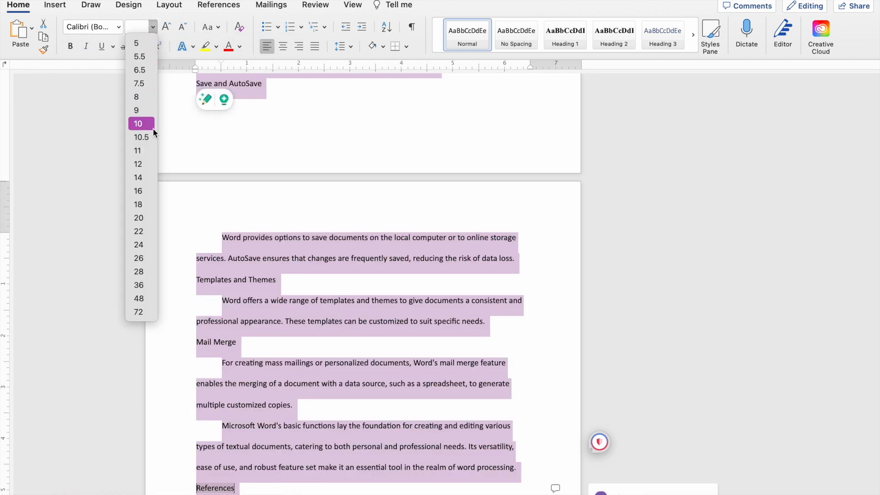
{"action": "left_click", "coordinate": [151, 164]}
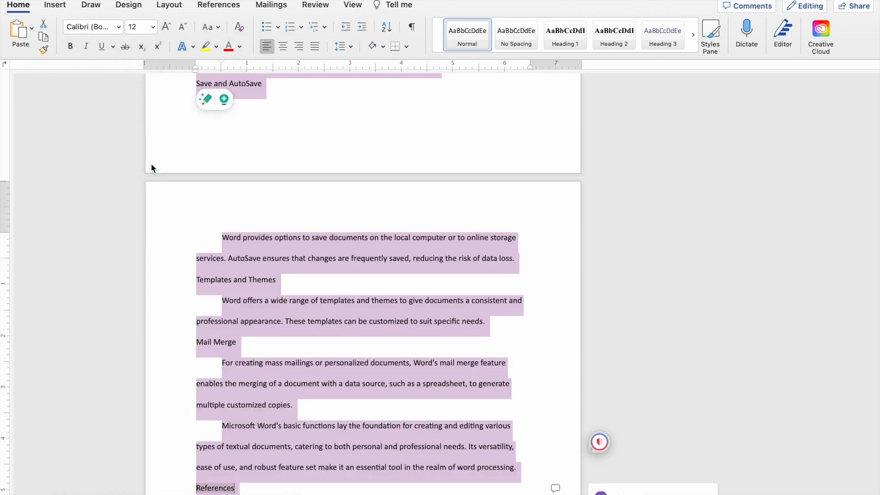
{"action": "left_click", "coordinate": [240, 47]}
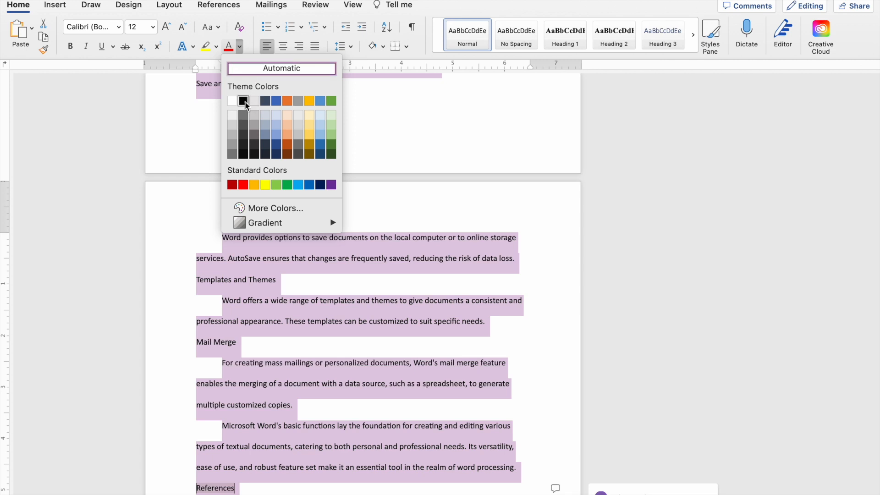
{"action": "left_click", "coordinate": [285, 68]}
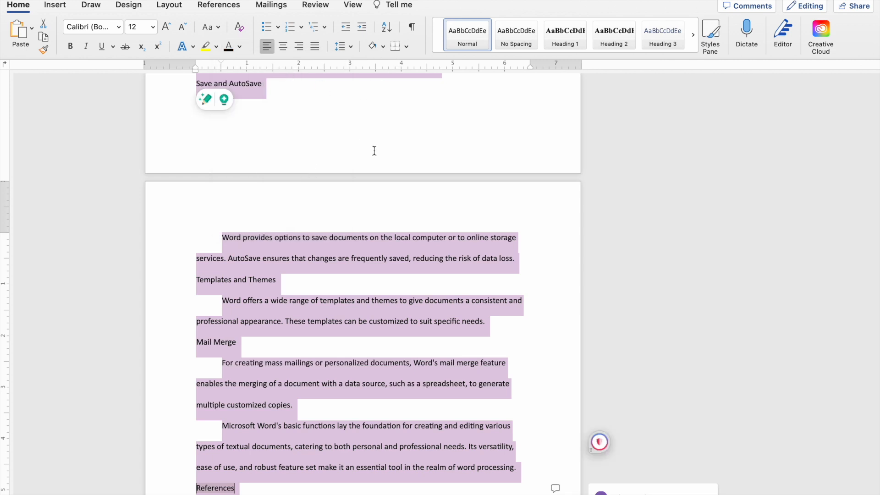
Set the line spacing of the selected body text to 1.5.
{"action": "left_click", "coordinate": [352, 46]}
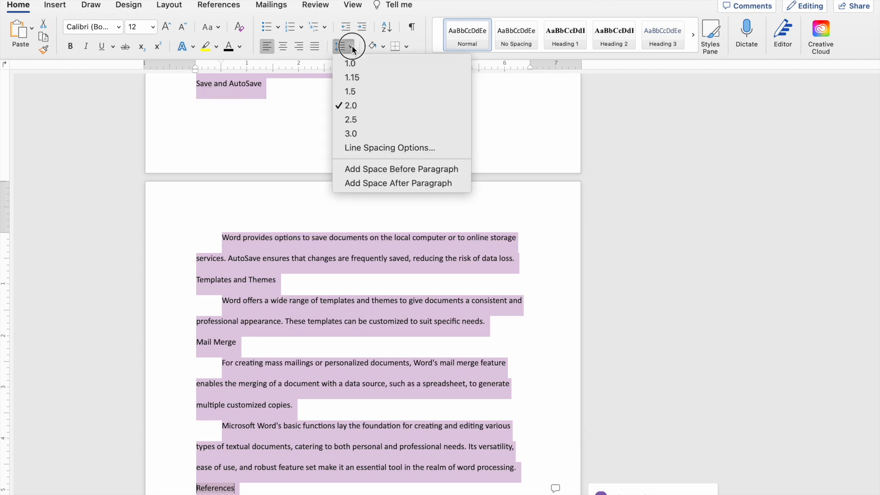
{"action": "left_click", "coordinate": [397, 92]}
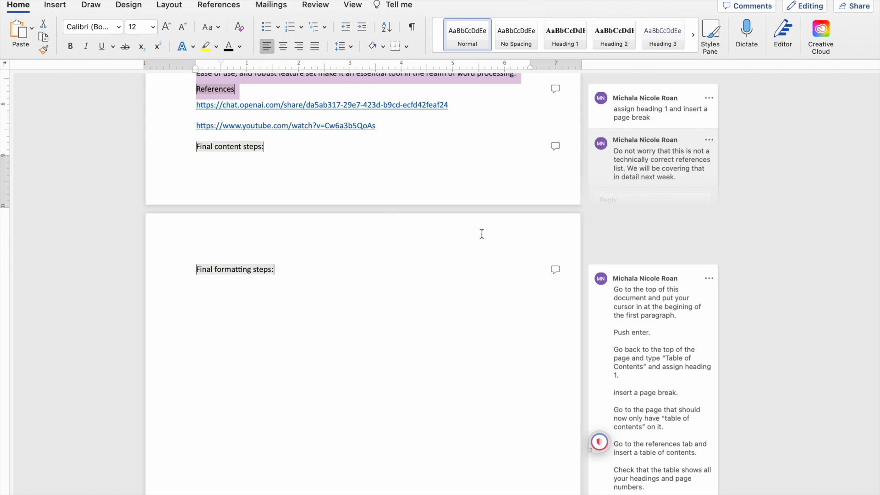
{"action": "scroll", "coordinate": [482, 233], "scroll_direction": "up", "scroll_amount": 20}
{"action": "scroll", "coordinate": [482, 232], "scroll_direction": "down", "scroll_amount": 10}
{"action": "left_click", "coordinate": [555, 102]}
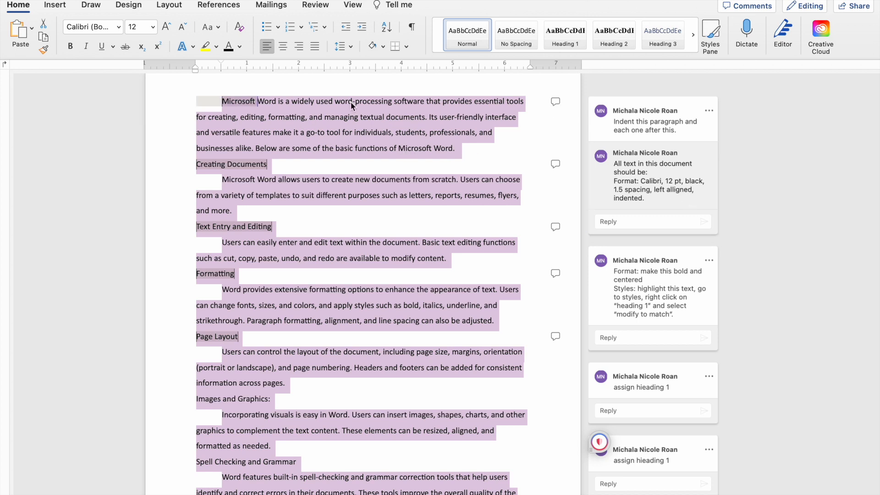
Try the centered, right and justified alignments on the selected body text and return it to left alignment.
{"action": "left_click", "coordinate": [284, 49]}
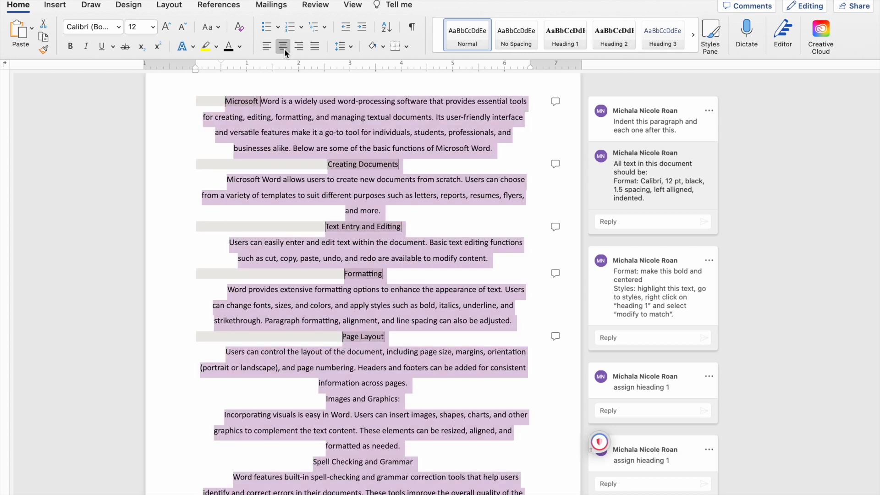
{"action": "left_click", "coordinate": [300, 46]}
{"action": "left_click", "coordinate": [313, 47]}
{"action": "left_click", "coordinate": [299, 46]}
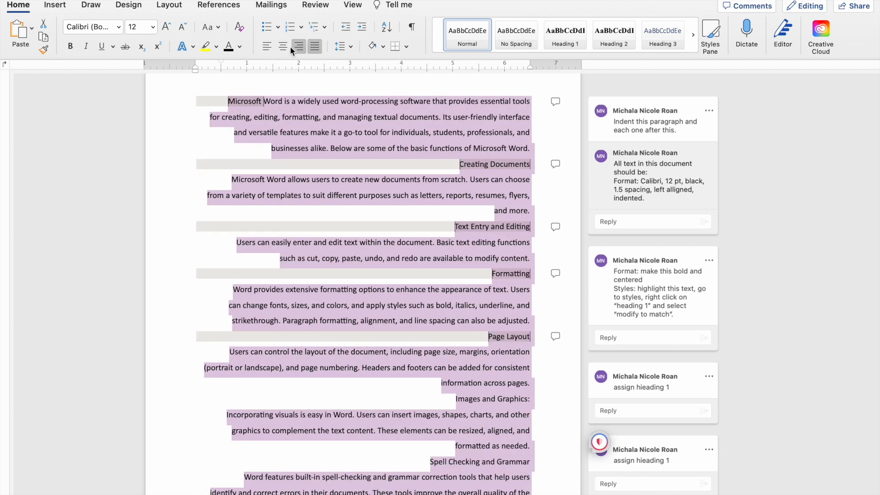
{"action": "left_click", "coordinate": [268, 47]}
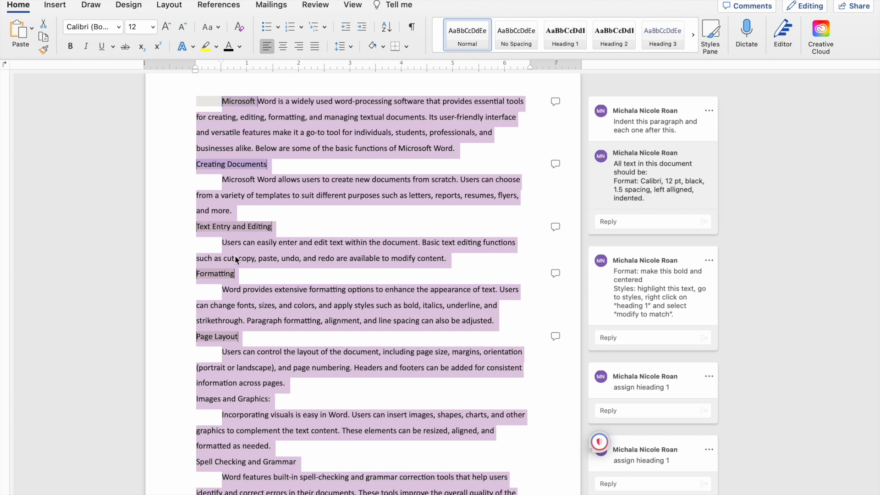
Resolve the comment thread attached to the first body paragraph.
{"action": "left_click", "coordinate": [709, 111]}
{"action": "left_click", "coordinate": [721, 135]}
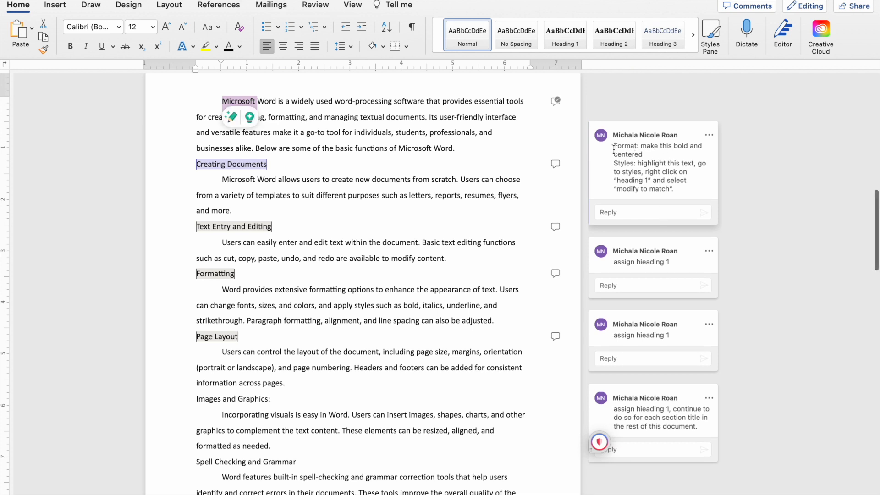
Make the Creating Documents section title bold and centered, and apply the Heading 1 style to it.
{"action": "left_click", "coordinate": [296, 163]}
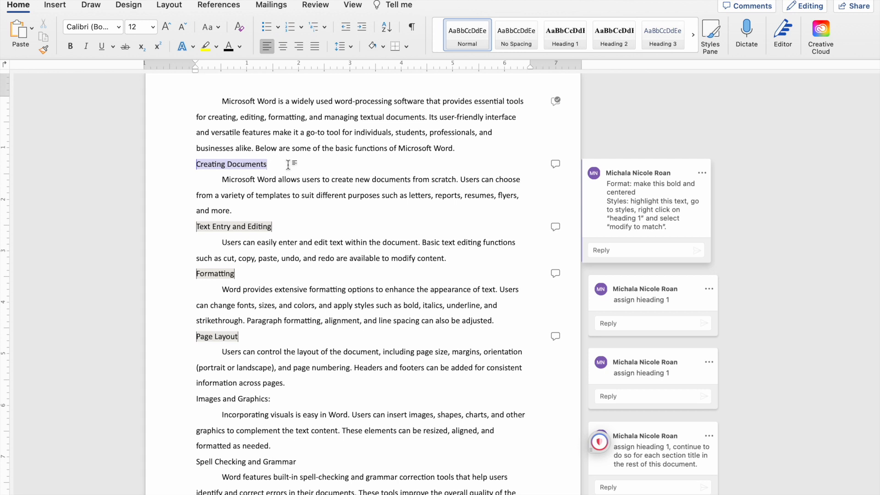
{"action": "left_click_drag", "start_coordinate": [289, 164], "coordinate": [182, 166]}
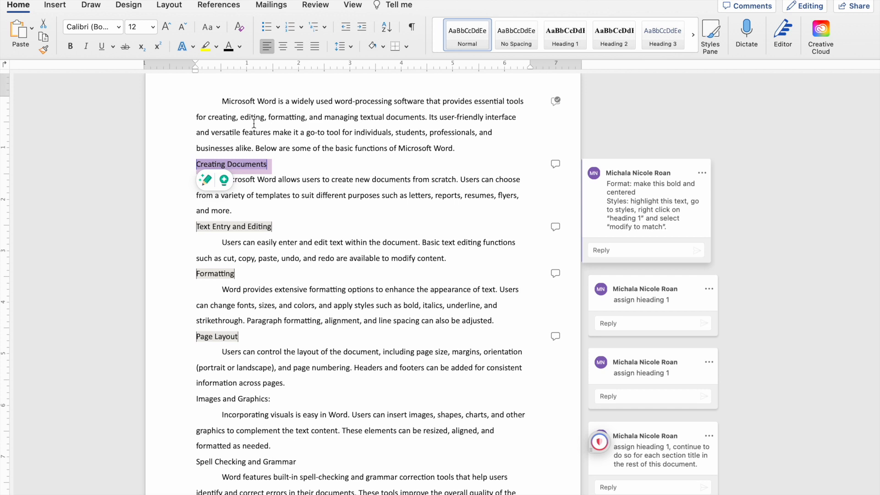
{"action": "left_click", "coordinate": [71, 51]}
{"action": "left_click", "coordinate": [283, 49]}
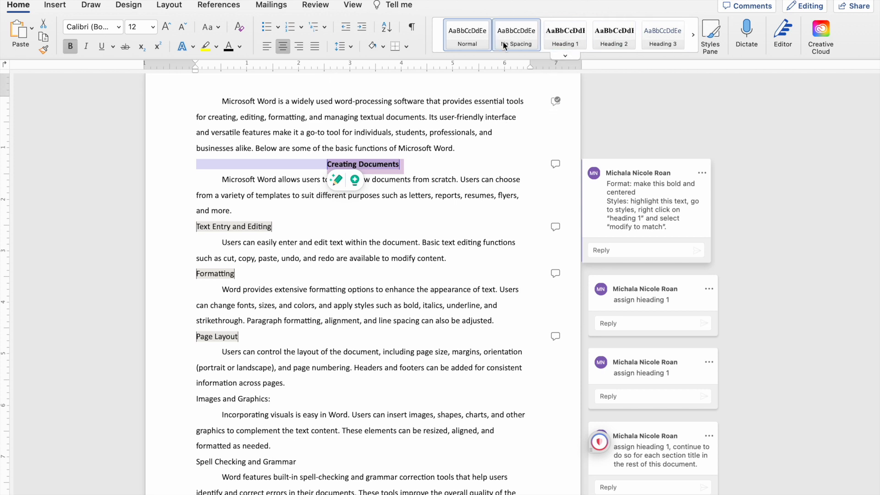
{"action": "left_click", "coordinate": [567, 34]}
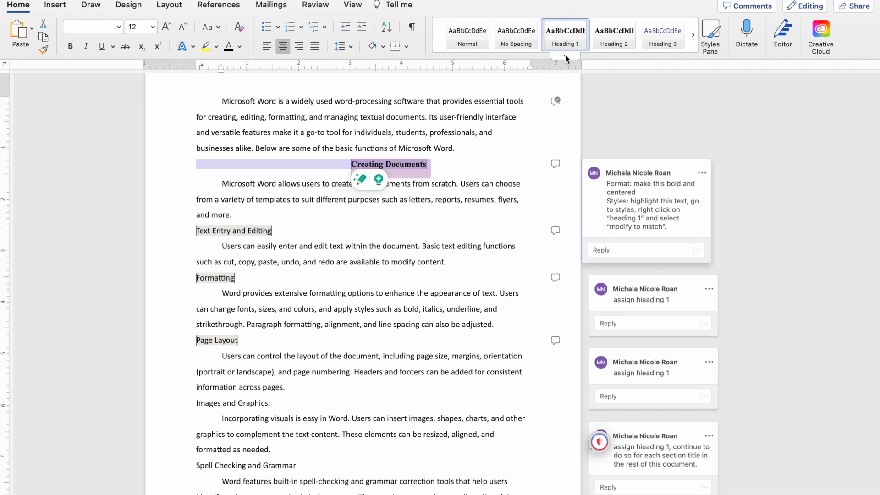
Undo the Heading 1 style on the Creating Documents title and update Heading 1 to match the title's bold, centered Calibri formatting.
{"action": "left_click", "coordinate": [416, 165]}
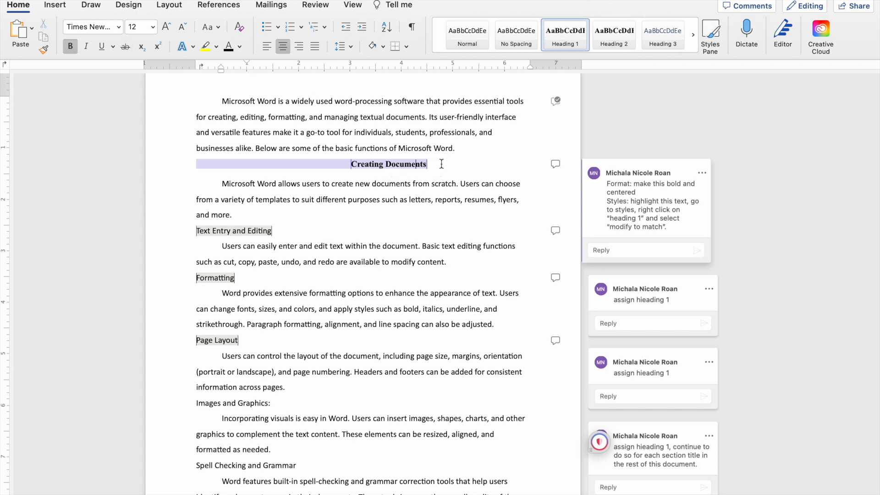
{"action": "left_click", "coordinate": [121, 0]}
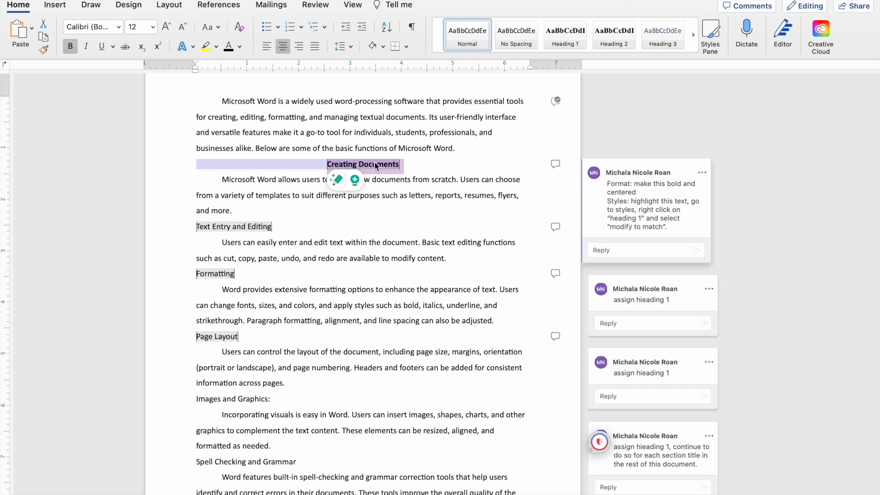
{"action": "right_click", "coordinate": [568, 35]}
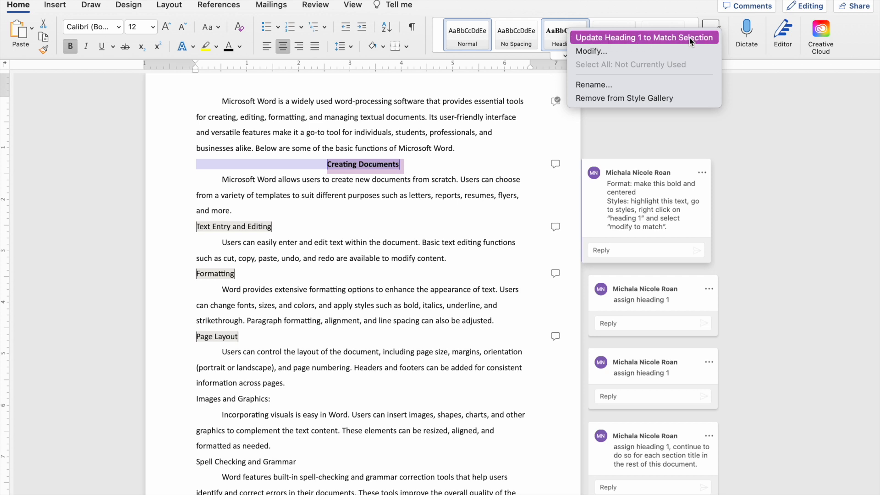
{"action": "left_click", "coordinate": [712, 40]}
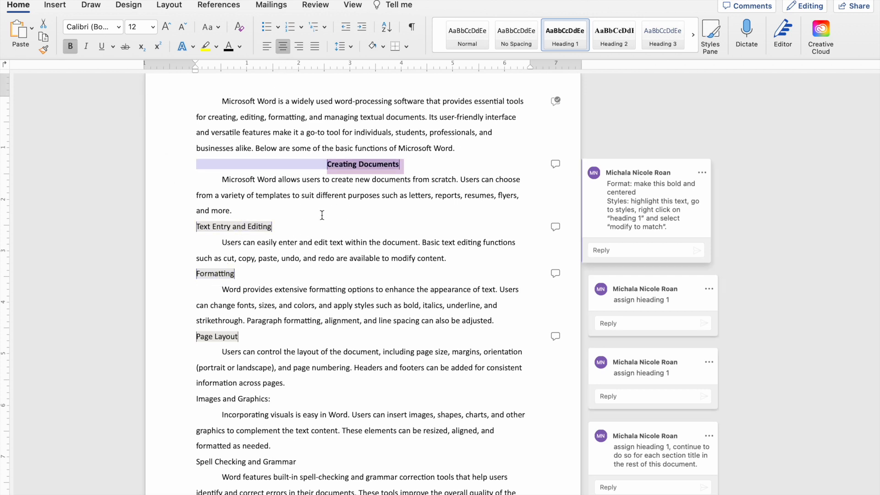
Apply the Heading 1 style to the Text Entry and Editing, Formatting, and Page Layout section titles.
{"action": "left_click_drag", "start_coordinate": [291, 223], "coordinate": [181, 227]}
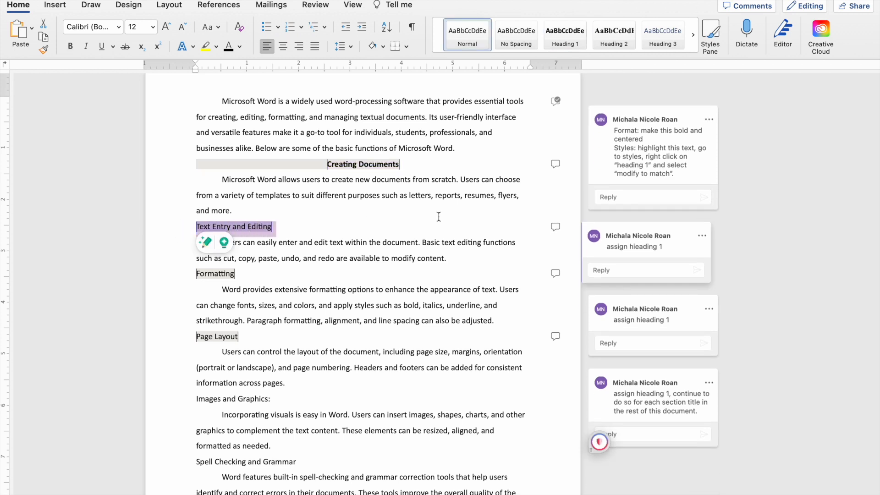
{"action": "left_click", "coordinate": [564, 33]}
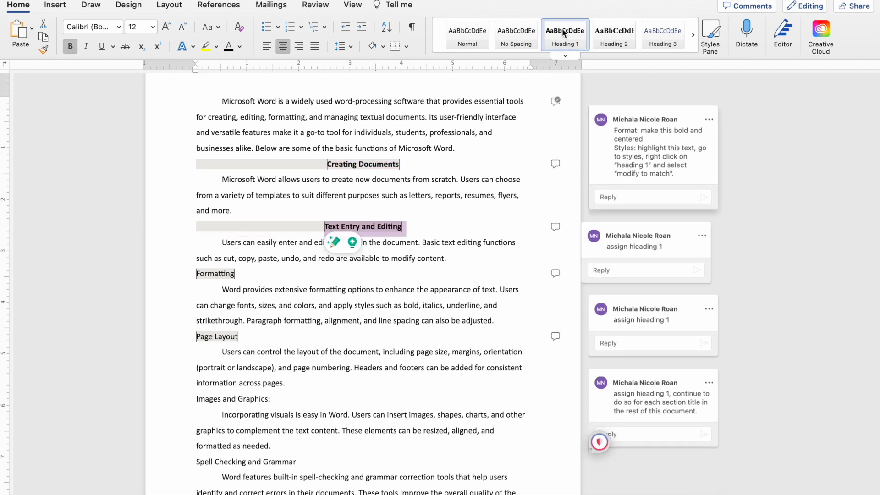
{"action": "left_click_drag", "start_coordinate": [234, 274], "coordinate": [195, 275]}
{"action": "left_click", "coordinate": [564, 33]}
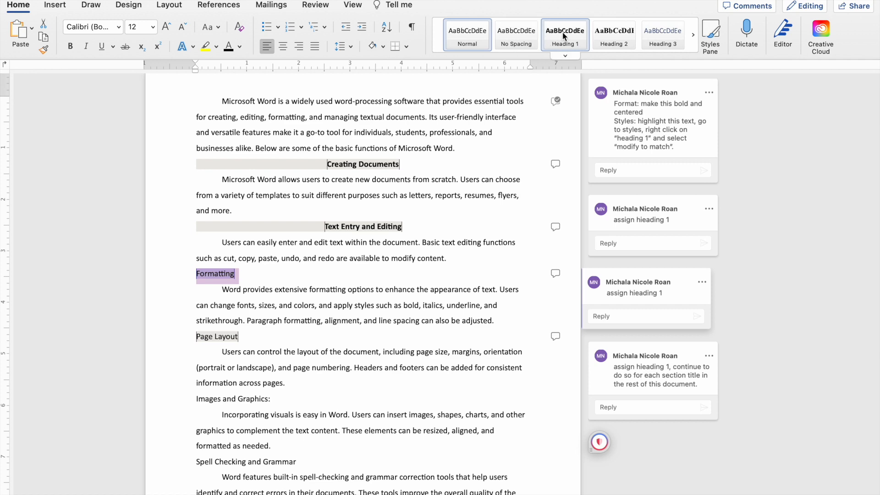
{"action": "scroll", "coordinate": [352, 253], "scroll_direction": "down", "scroll_amount": 5}
{"action": "left_click_drag", "start_coordinate": [238, 221], "coordinate": [196, 222]}
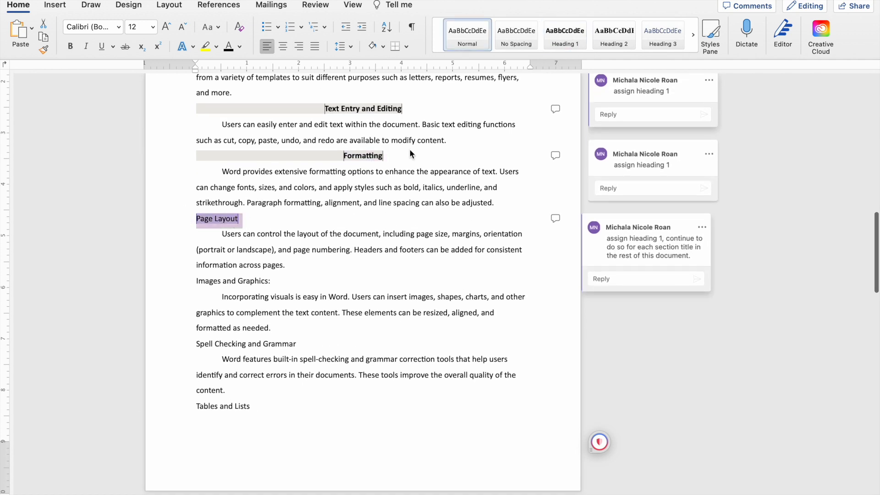
{"action": "left_click", "coordinate": [562, 37]}
Delete the colon after the Images and Graphics section title and apply the Heading 1 style to it.
{"action": "left_click", "coordinate": [280, 283]}
{"action": "key", "text": "BackSpace"}
{"action": "left_click_drag", "start_coordinate": [277, 283], "coordinate": [183, 279]}
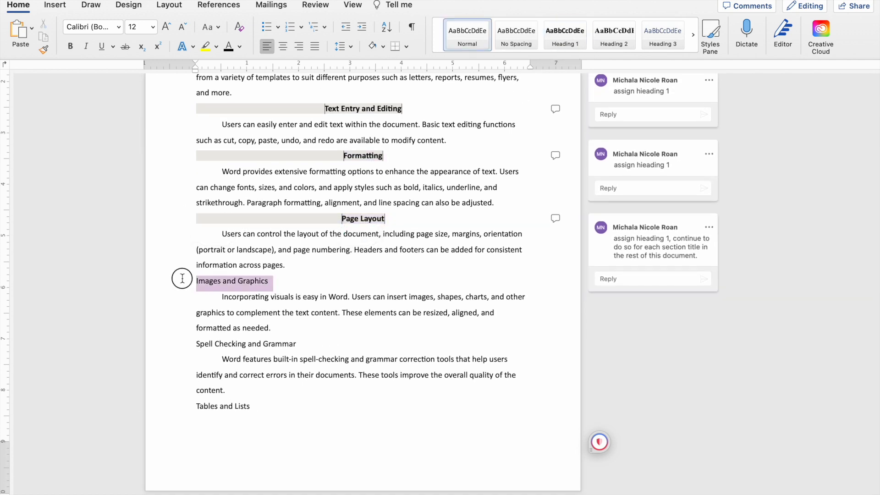
{"action": "left_click", "coordinate": [565, 33]}
Apply the Heading 1 style to the Spell Checking and Grammar and the Tables and Lists section titles.
{"action": "scroll", "coordinate": [314, 222], "scroll_direction": "down", "scroll_amount": 6}
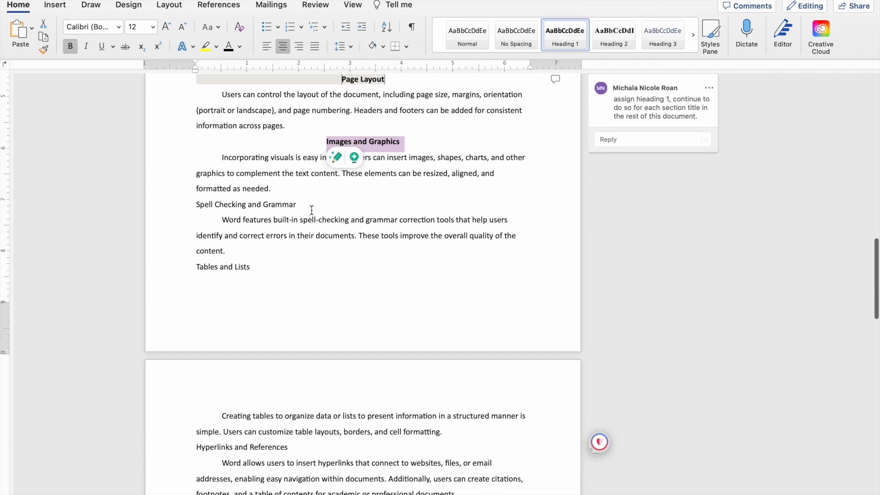
{"action": "left_click_drag", "start_coordinate": [311, 205], "coordinate": [172, 207]}
{"action": "left_click", "coordinate": [564, 34]}
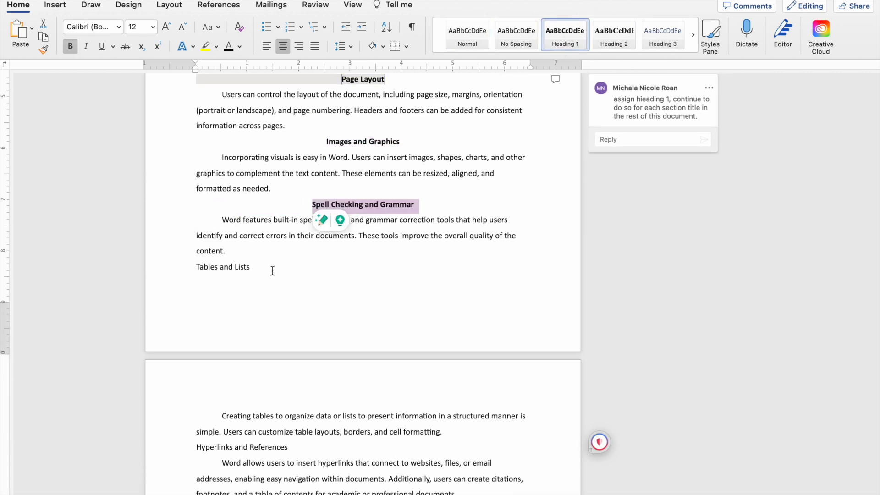
{"action": "left_click_drag", "start_coordinate": [252, 267], "coordinate": [157, 268]}
{"action": "left_click", "coordinate": [564, 33]}
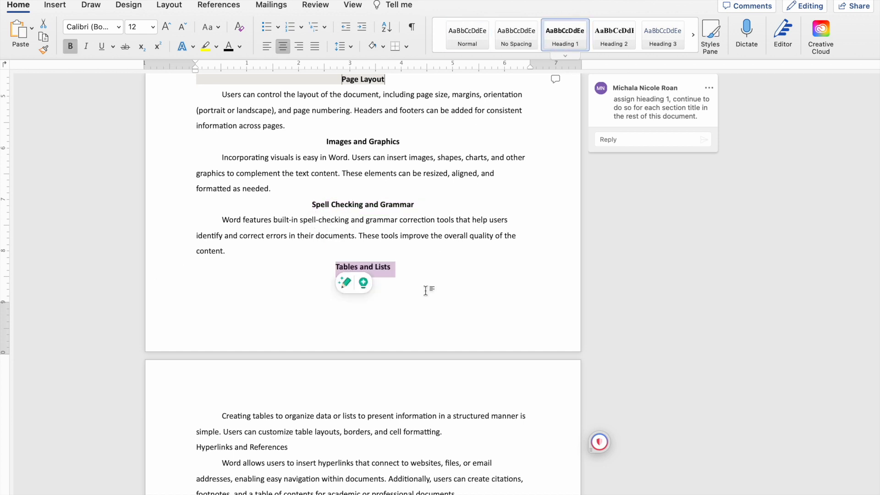
Apply the Heading 1 style to the Hyperlinks and References, Collaboration, and Printing and Sharing section titles.
{"action": "scroll", "coordinate": [426, 292], "scroll_direction": "down", "scroll_amount": 6}
{"action": "left_click_drag", "start_coordinate": [291, 285], "coordinate": [161, 289]}
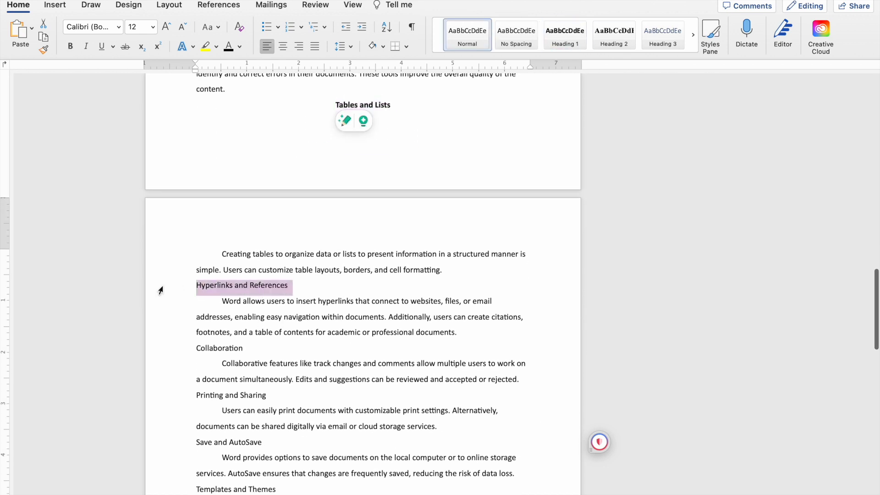
{"action": "left_click", "coordinate": [565, 33]}
{"action": "scroll", "coordinate": [338, 284], "scroll_direction": "down", "scroll_amount": 4}
{"action": "left_click_drag", "start_coordinate": [247, 242], "coordinate": [167, 242]}
{"action": "left_click", "coordinate": [566, 37]}
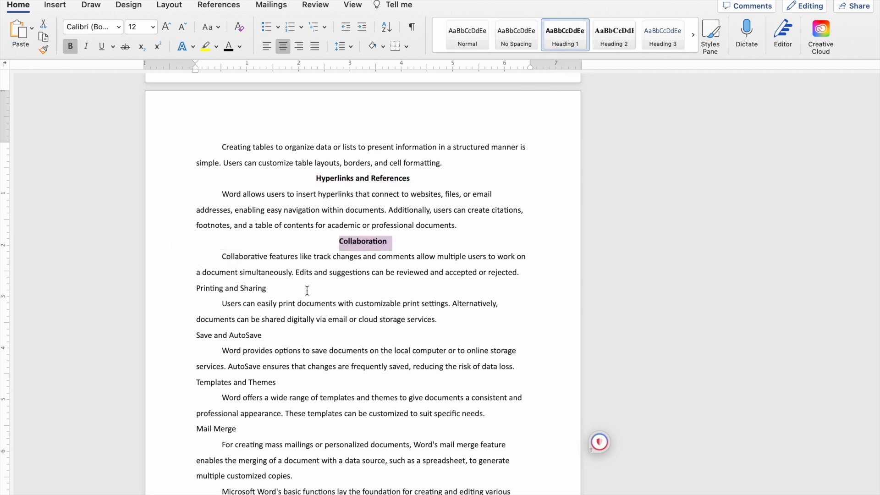
{"action": "left_click_drag", "start_coordinate": [304, 289], "coordinate": [192, 292]}
{"action": "left_click", "coordinate": [568, 37]}
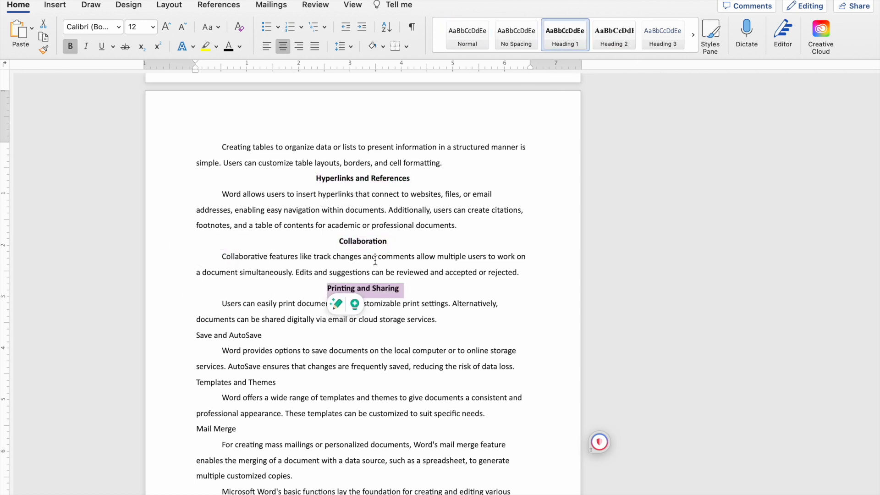
Apply the Heading 1 style to the Save and AutoSave, Templates and Themes, and Mail Merge section titles.
{"action": "scroll", "coordinate": [283, 281], "scroll_direction": "down", "scroll_amount": 4}
{"action": "left_click_drag", "start_coordinate": [274, 252], "coordinate": [157, 252]}
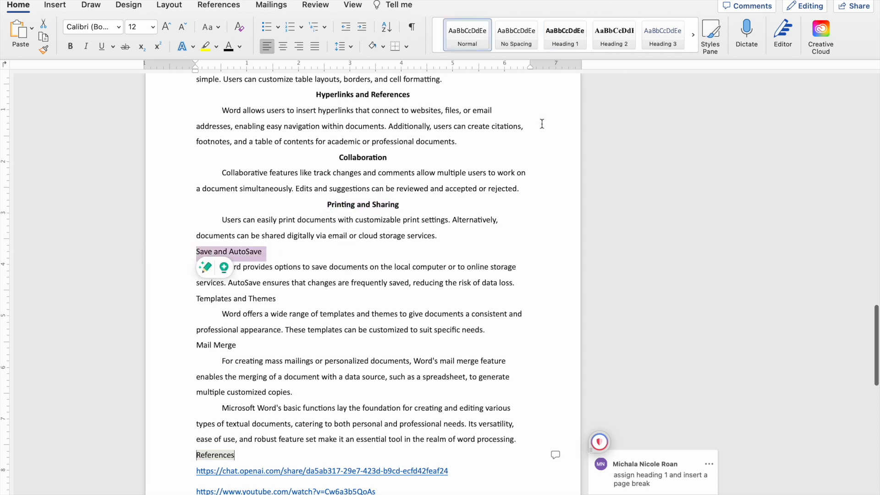
{"action": "left_click", "coordinate": [567, 44]}
{"action": "scroll", "coordinate": [314, 209], "scroll_direction": "down", "scroll_amount": 4}
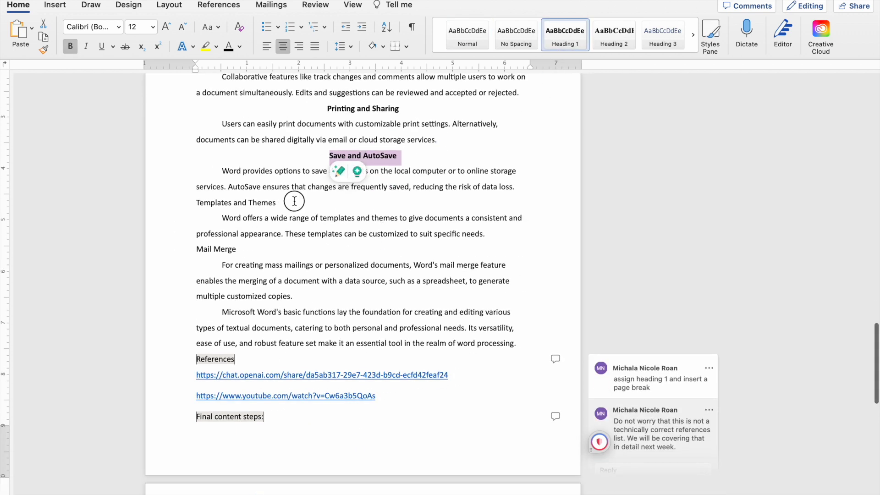
{"action": "left_click_drag", "start_coordinate": [293, 202], "coordinate": [180, 207]}
{"action": "left_click", "coordinate": [565, 34]}
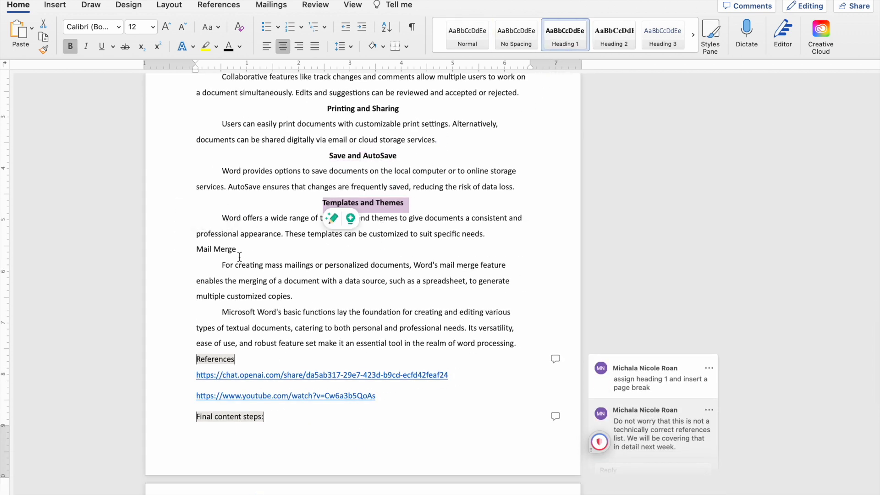
{"action": "left_click_drag", "start_coordinate": [240, 251], "coordinate": [195, 250]}
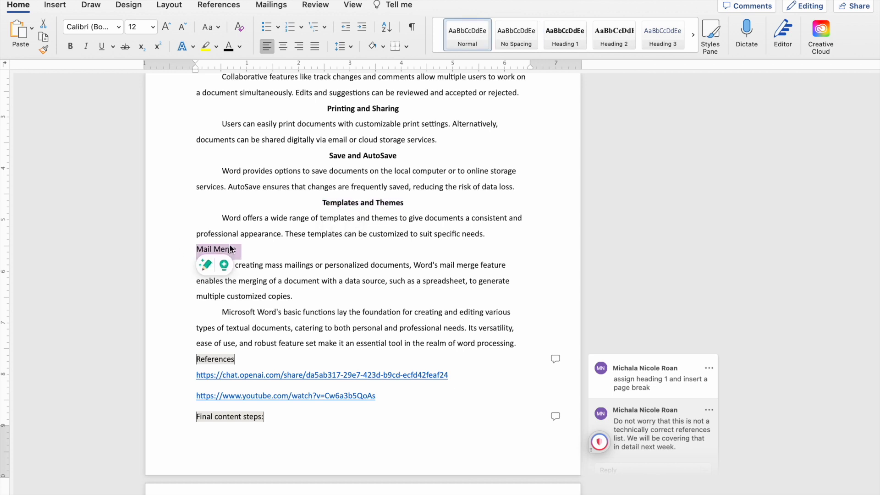
{"action": "left_click", "coordinate": [566, 34]}
Insert a "Conclusion" title line above the final body paragraph and apply the Heading 1 style to it and to the References title.
{"action": "scroll", "coordinate": [367, 275], "scroll_direction": "down", "scroll_amount": 3}
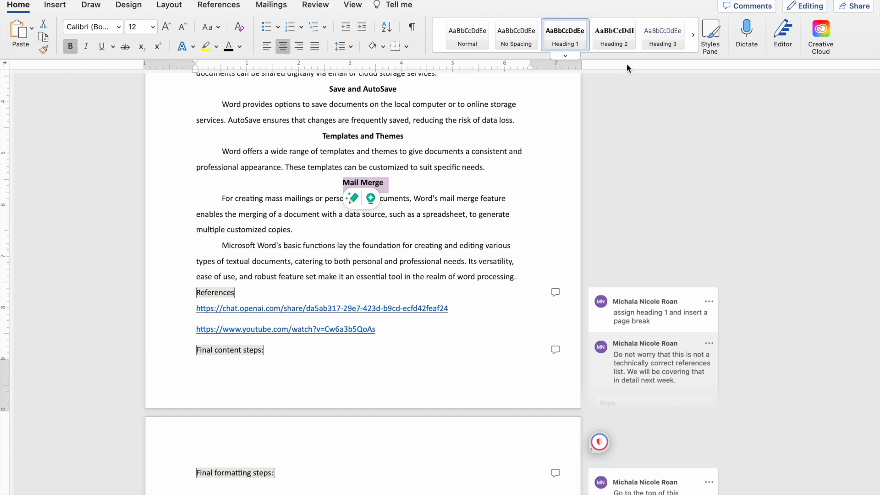
{"action": "left_click", "coordinate": [307, 230]}
{"action": "scroll", "coordinate": [396, 348], "scroll_direction": "down", "scroll_amount": 1}
{"action": "key", "text": "Return"}
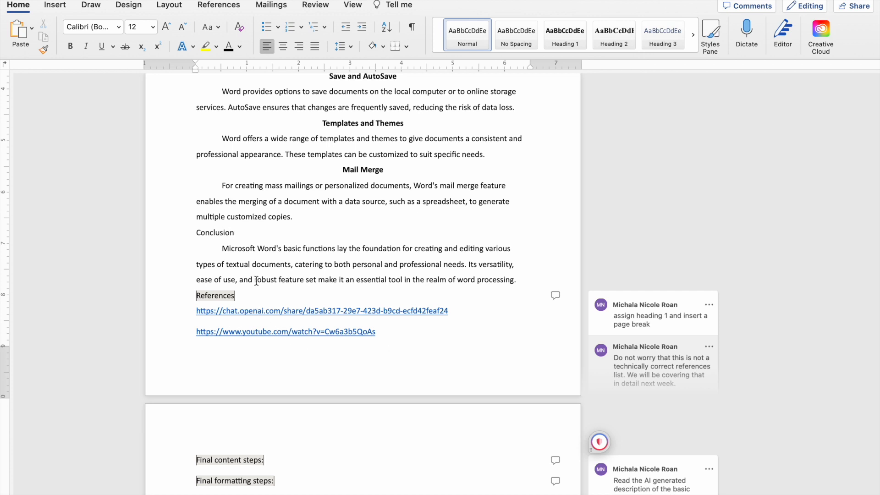
{"action": "left_click_drag", "start_coordinate": [240, 232], "coordinate": [185, 232]}
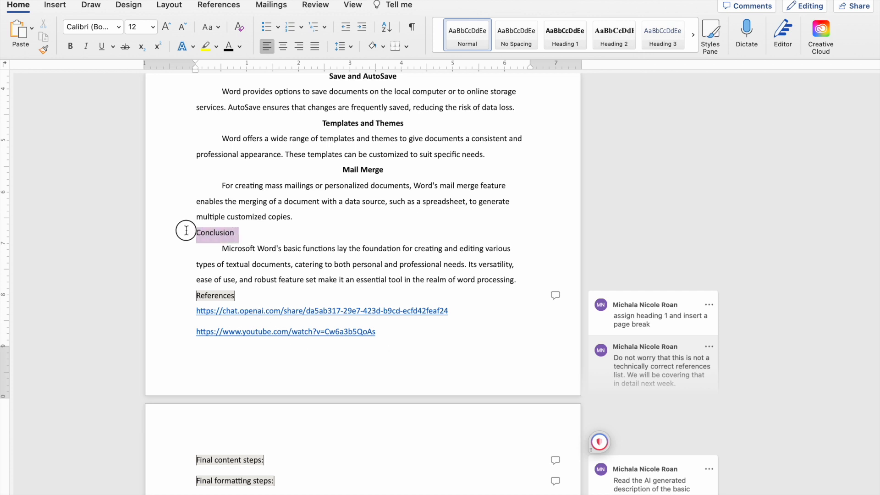
{"action": "left_click", "coordinate": [570, 37]}
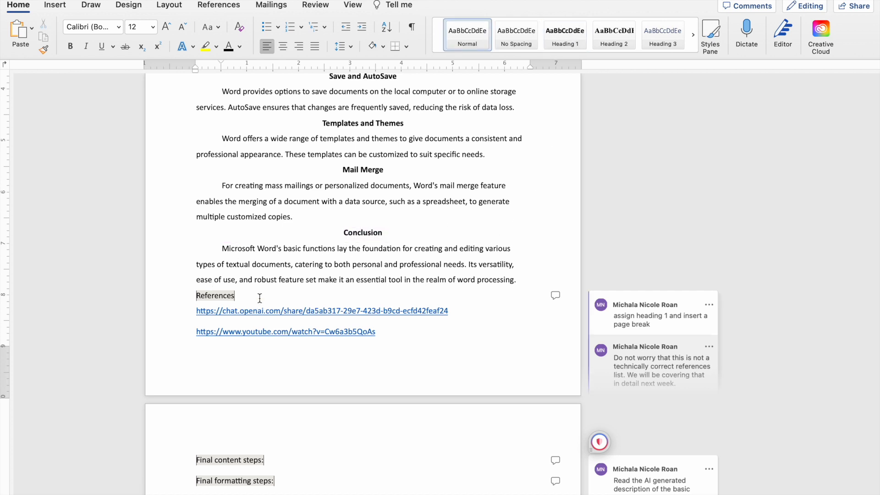
{"action": "left_click_drag", "start_coordinate": [236, 296], "coordinate": [185, 300]}
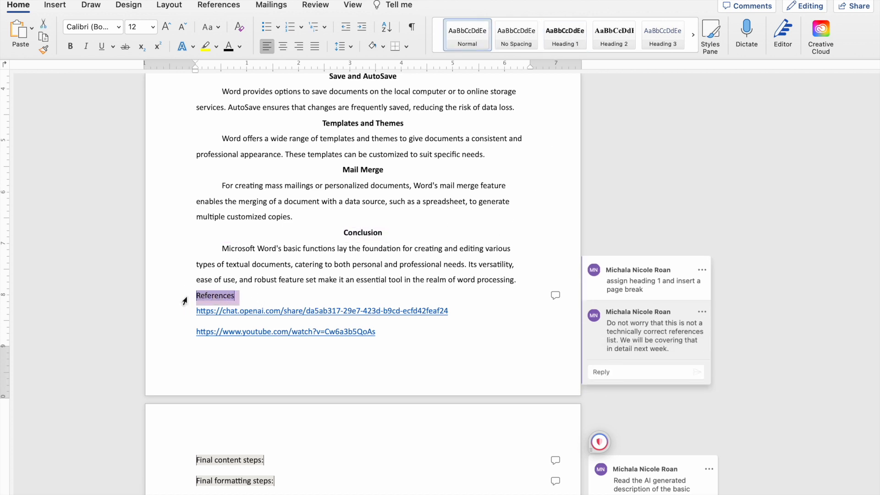
{"action": "left_click", "coordinate": [563, 31]}
Resolve the comment threads attached to the Creating Documents and the Text Entry and Editing titles.
{"action": "scroll", "coordinate": [436, 218], "scroll_direction": "up", "scroll_amount": 20}
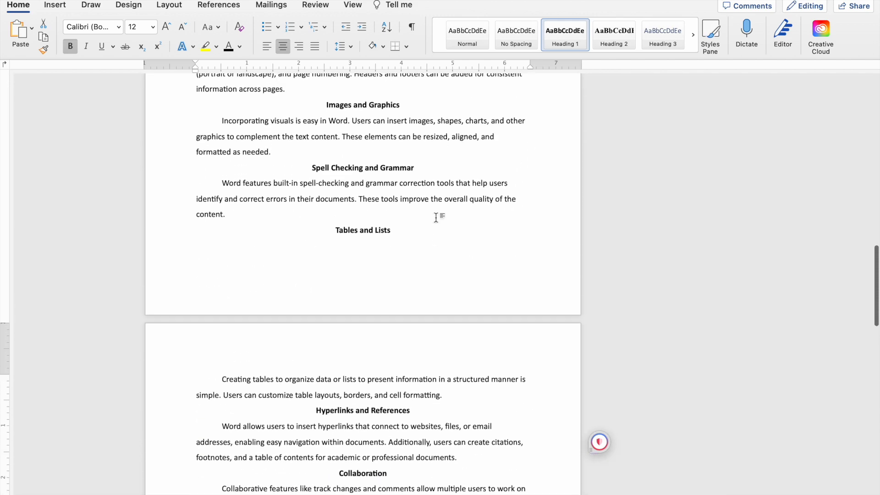
{"action": "left_click", "coordinate": [556, 260]}
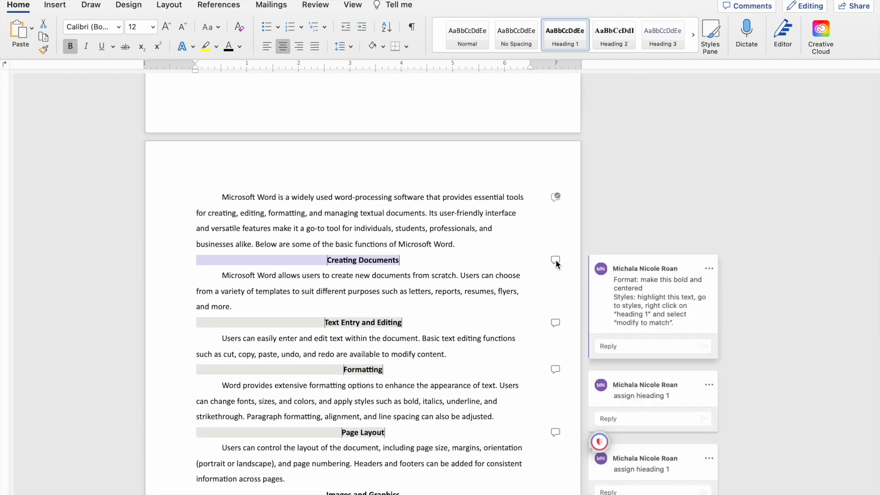
{"action": "left_click", "coordinate": [711, 270]}
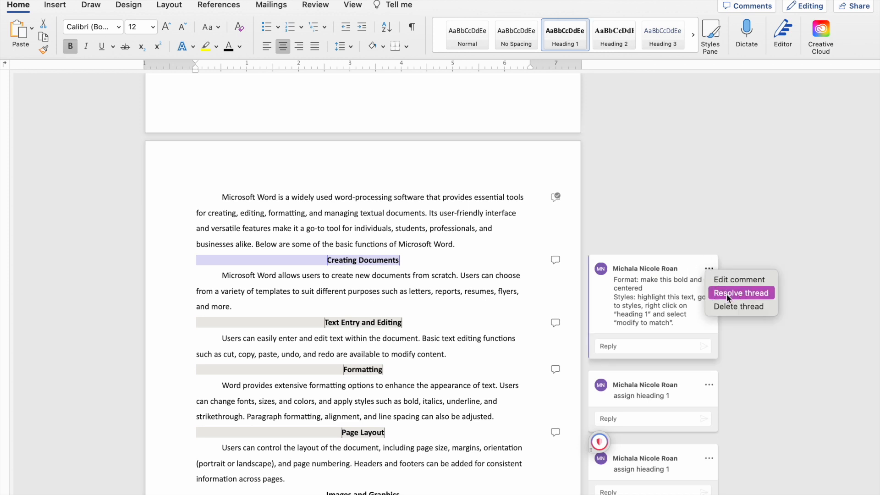
{"action": "left_click", "coordinate": [756, 292]}
{"action": "scroll", "coordinate": [514, 267], "scroll_direction": "down", "scroll_amount": 3}
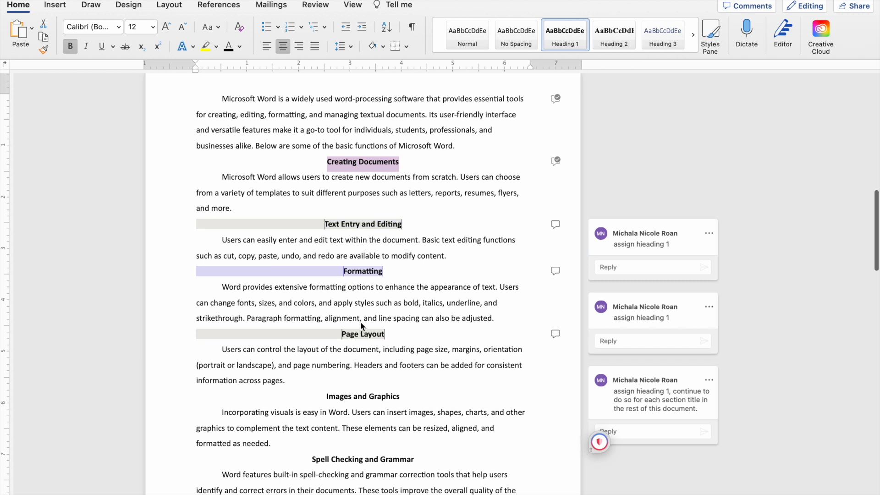
{"action": "left_click", "coordinate": [715, 237]}
{"action": "left_click", "coordinate": [703, 233]}
{"action": "left_click", "coordinate": [713, 258]}
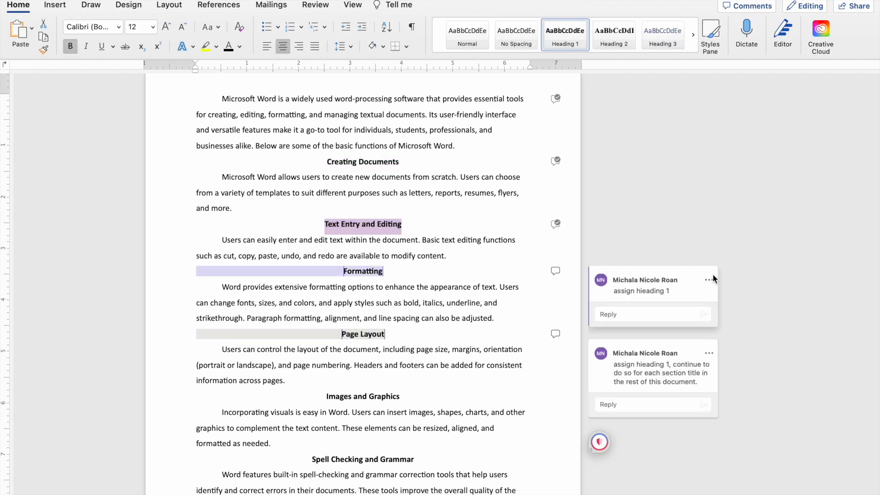
Resolve the comment threads attached to the Formatting and Page Layout titles.
{"action": "left_click", "coordinate": [709, 279]}
{"action": "left_click", "coordinate": [733, 304]}
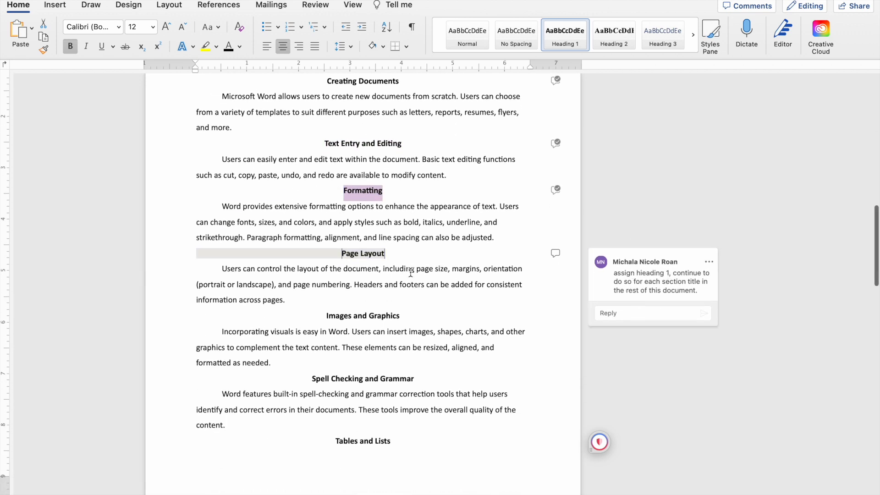
{"action": "left_click", "coordinate": [711, 263]}
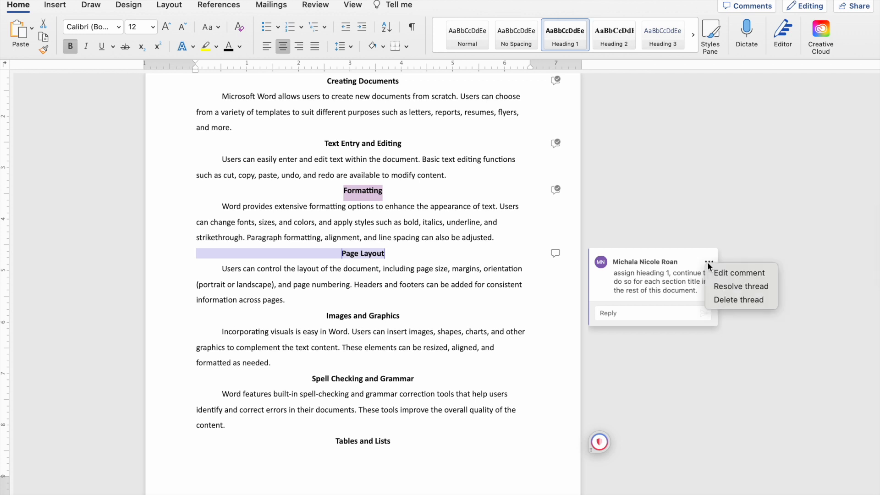
{"action": "left_click", "coordinate": [716, 293]}
Insert a page break directly before the References title so the references list starts on its own page.
{"action": "scroll", "coordinate": [389, 314], "scroll_direction": "down", "scroll_amount": 12}
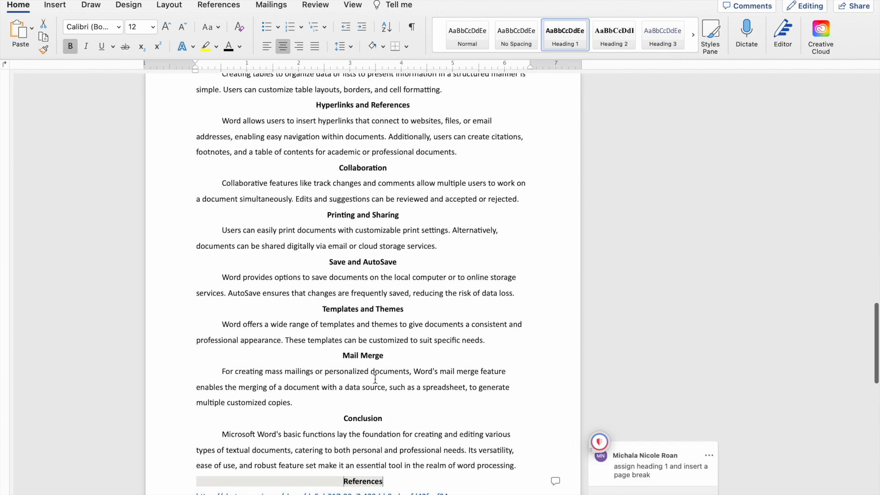
{"action": "scroll", "coordinate": [392, 307], "scroll_direction": "down", "scroll_amount": 5}
{"action": "scroll", "coordinate": [350, 169], "scroll_direction": "down", "scroll_amount": 5}
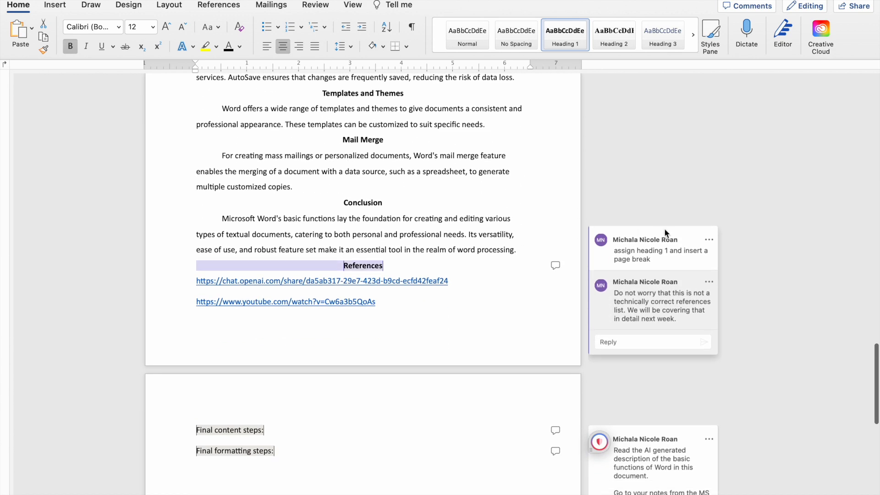
{"action": "left_click", "coordinate": [520, 250]}
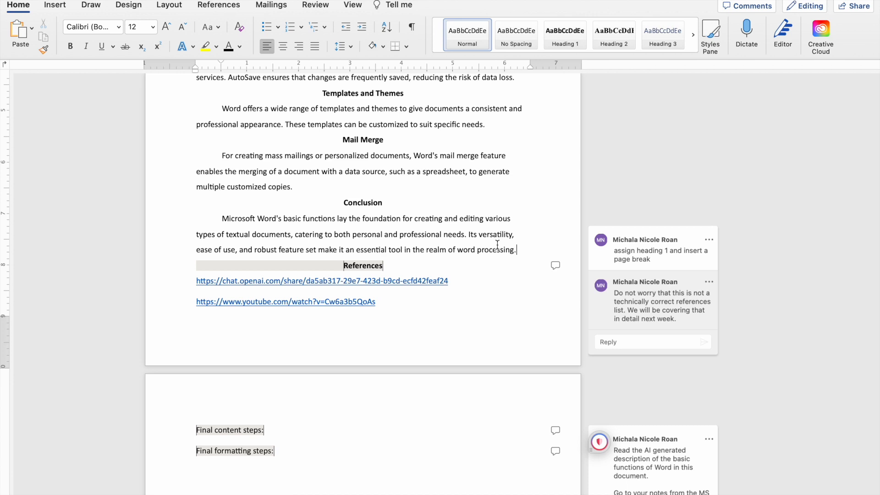
{"action": "left_click", "coordinate": [343, 266]}
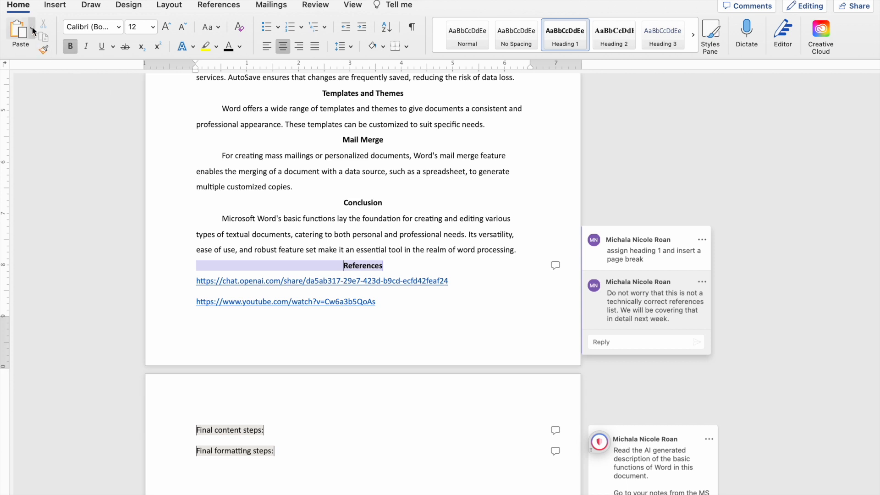
{"action": "left_click", "coordinate": [55, 7]}
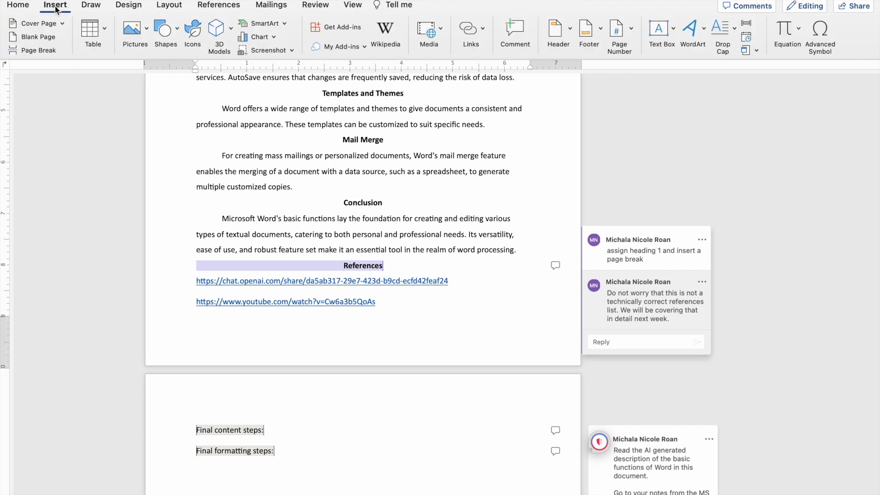
{"action": "left_click", "coordinate": [45, 49]}
{"action": "scroll", "coordinate": [455, 336], "scroll_direction": "down", "scroll_amount": 3}
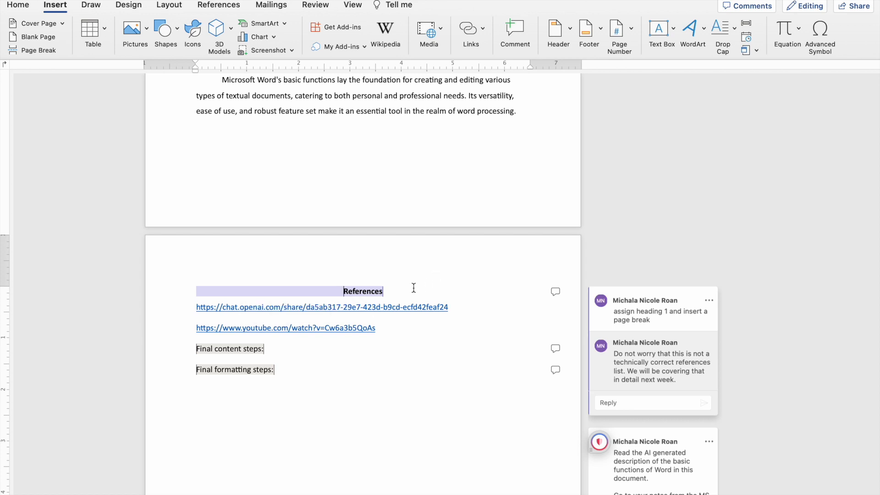
{"action": "scroll", "coordinate": [451, 258], "scroll_direction": "down", "scroll_amount": 3}
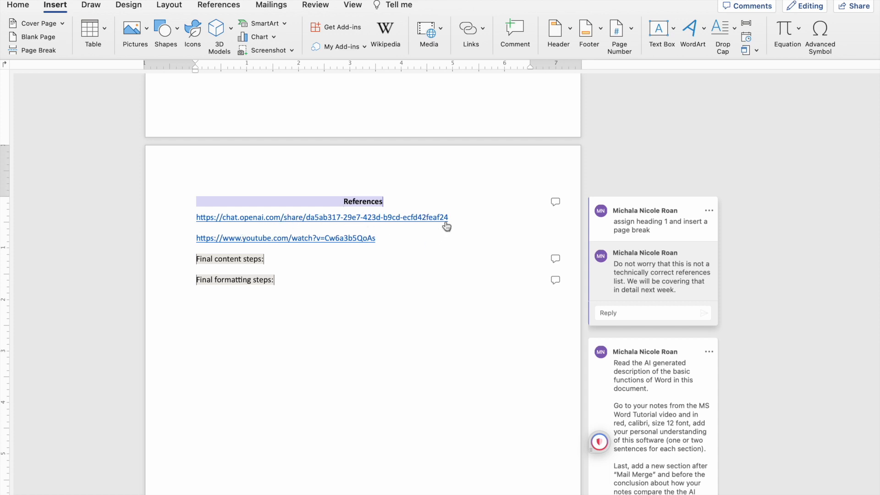
Check the formatted section titles through the document and resolve the comment thread attached to the References title.
{"action": "scroll", "coordinate": [415, 222], "scroll_direction": "up", "scroll_amount": 5}
{"action": "scroll", "coordinate": [415, 222], "scroll_direction": "up", "scroll_amount": 6}
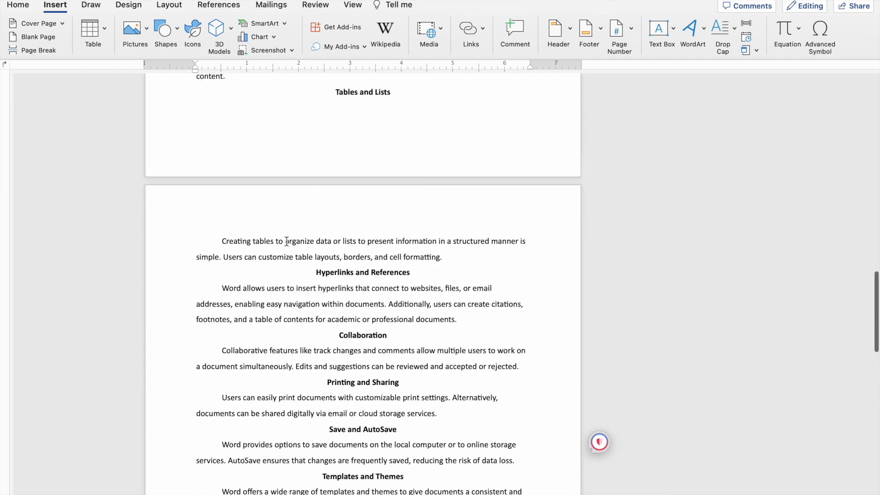
{"action": "scroll", "coordinate": [444, 250], "scroll_direction": "up", "scroll_amount": 6}
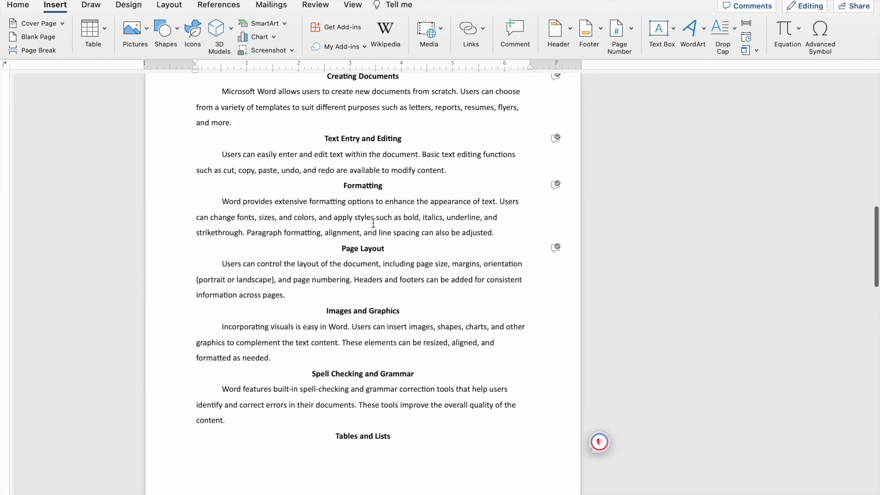
{"action": "scroll", "coordinate": [392, 318], "scroll_direction": "up", "scroll_amount": 3}
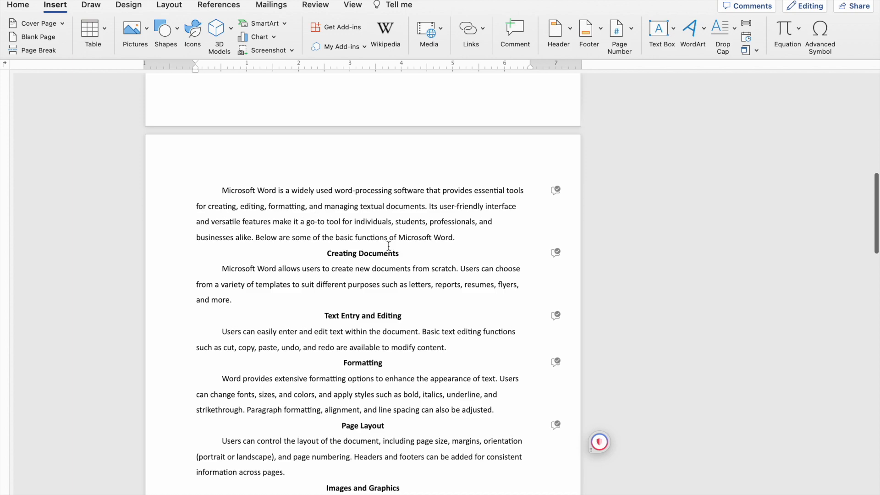
{"action": "scroll", "coordinate": [425, 300], "scroll_direction": "down", "scroll_amount": 18}
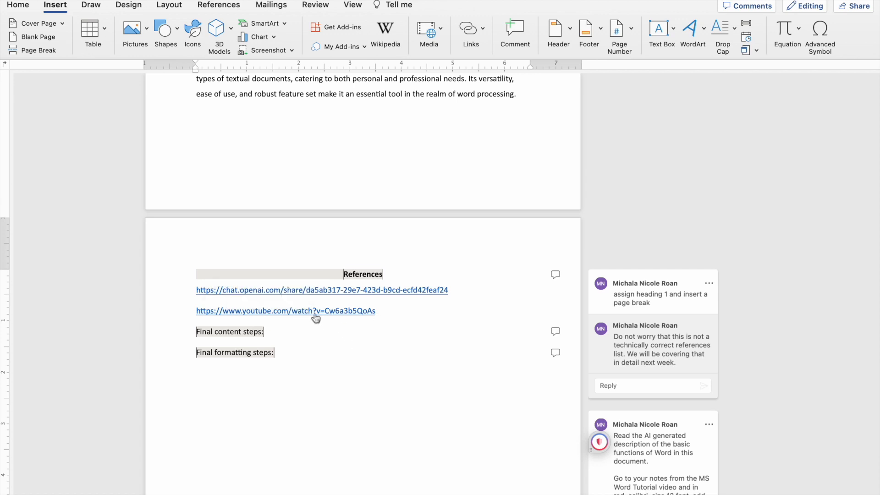
{"action": "scroll", "coordinate": [334, 386], "scroll_direction": "down", "scroll_amount": 2}
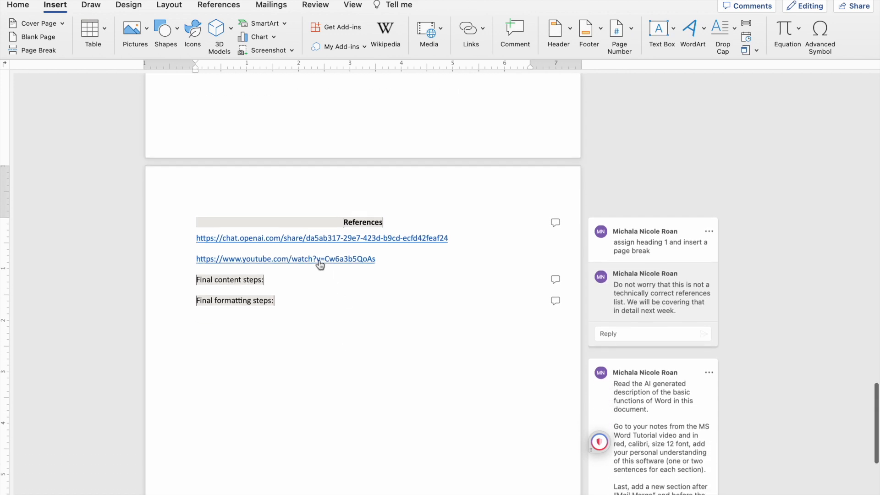
{"action": "scroll", "coordinate": [472, 320], "scroll_direction": "down", "scroll_amount": 2}
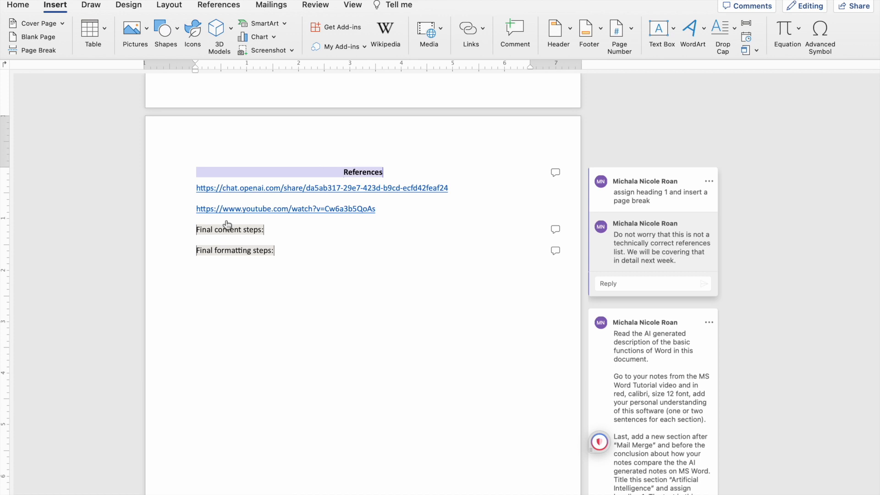
{"action": "left_click", "coordinate": [710, 182]}
{"action": "left_click", "coordinate": [728, 212]}
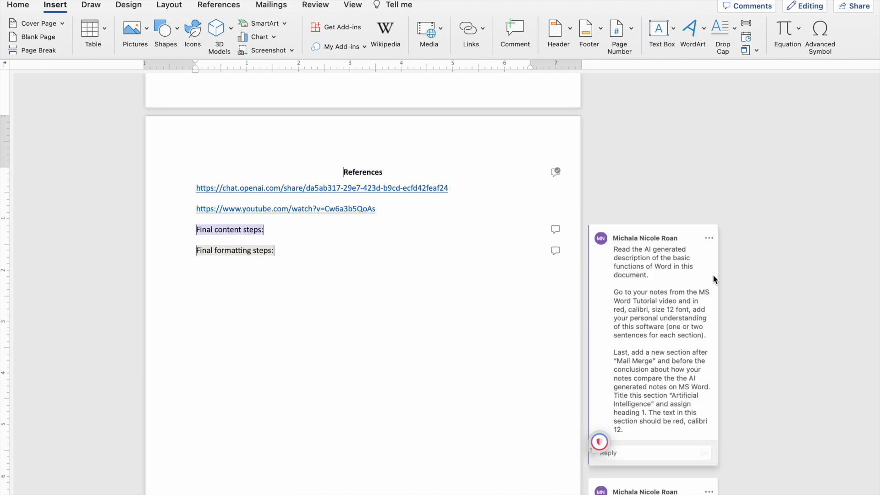
Read the "Final content steps" comment and look through the body sections where the personal notes are required.
{"action": "scroll", "coordinate": [713, 274], "scroll_direction": "down", "scroll_amount": 3}
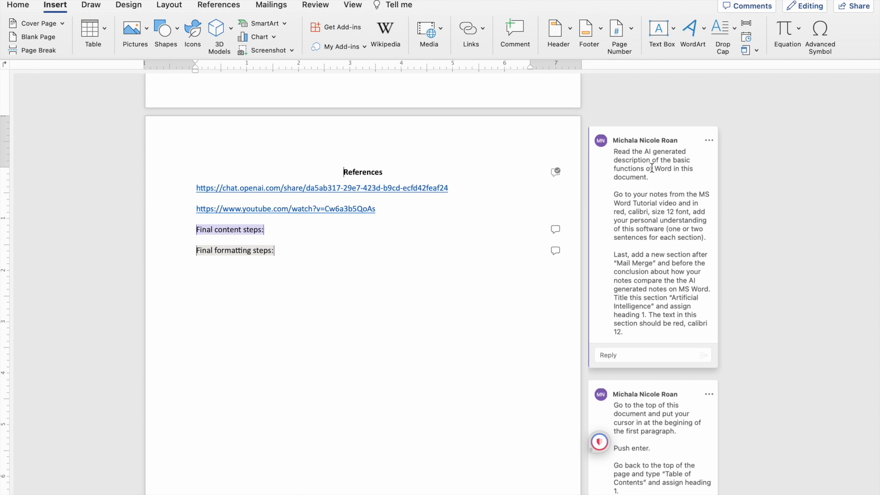
{"action": "scroll", "coordinate": [448, 205], "scroll_direction": "up", "scroll_amount": 10}
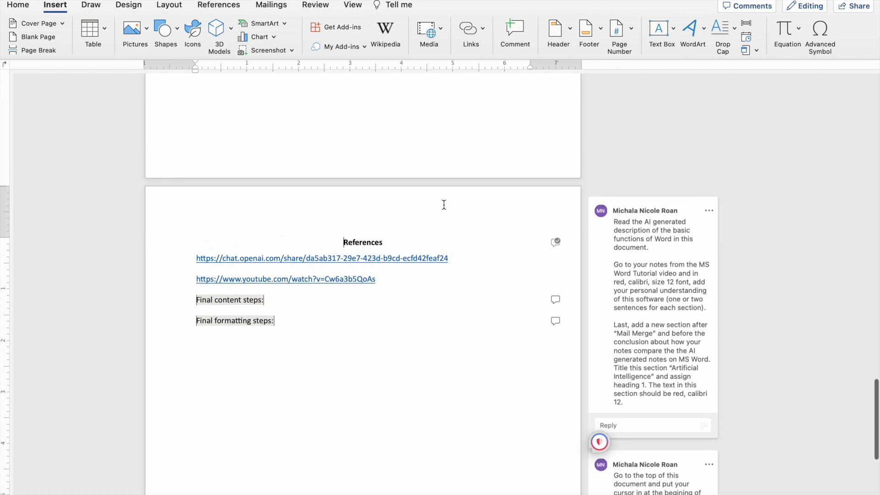
{"action": "scroll", "coordinate": [320, 187], "scroll_direction": "up", "scroll_amount": 6}
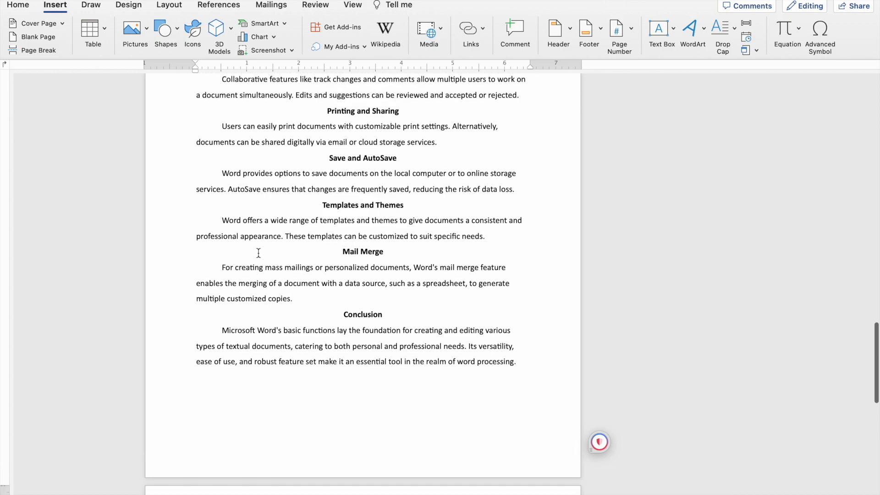
{"action": "scroll", "coordinate": [259, 252], "scroll_direction": "up", "scroll_amount": 7}
{"action": "scroll", "coordinate": [256, 151], "scroll_direction": "up", "scroll_amount": 20}
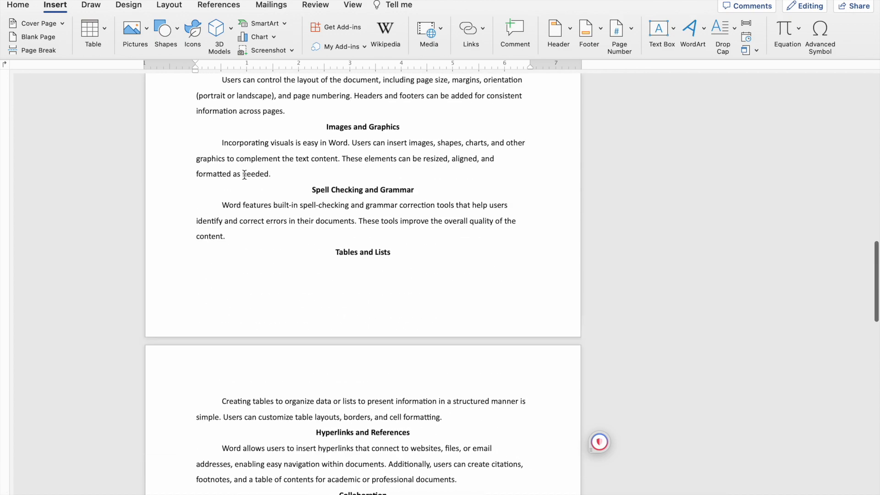
{"action": "scroll", "coordinate": [244, 175], "scroll_direction": "down", "scroll_amount": 20}
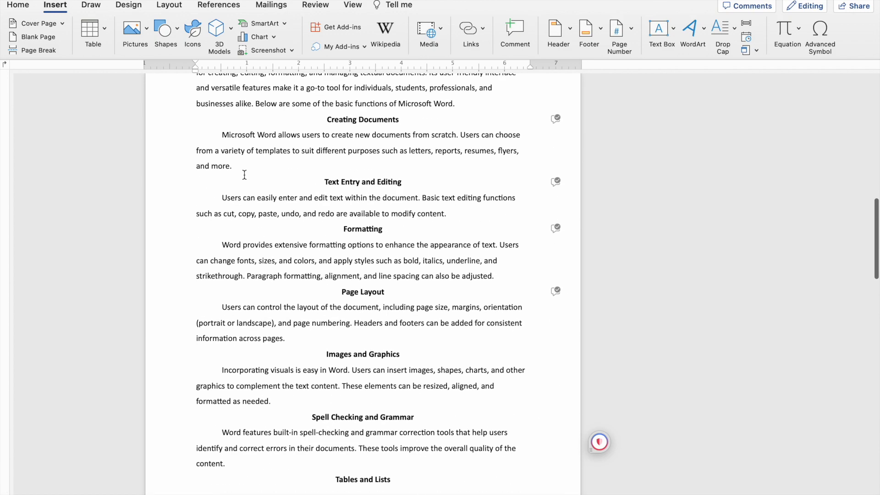
{"action": "scroll", "coordinate": [245, 175], "scroll_direction": "down", "scroll_amount": 13}
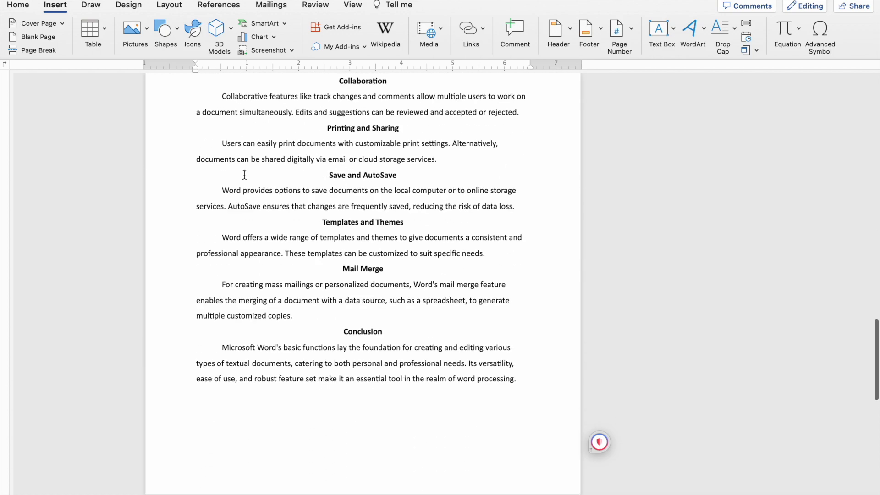
{"action": "scroll", "coordinate": [365, 179], "scroll_direction": "up", "scroll_amount": 20}
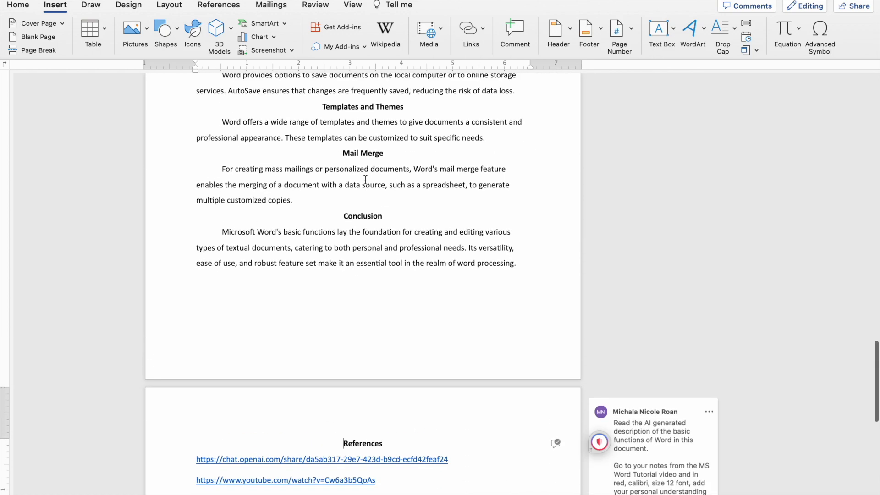
{"action": "scroll", "coordinate": [366, 179], "scroll_direction": "up", "scroll_amount": 18}
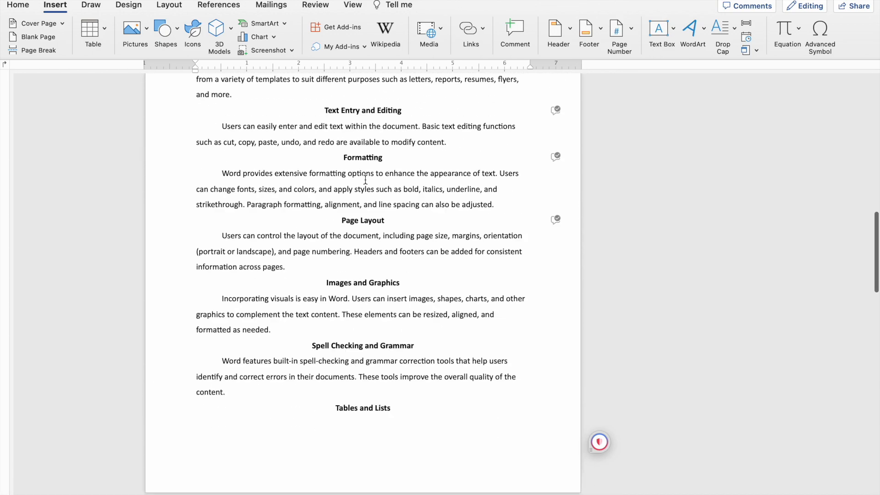
{"action": "scroll", "coordinate": [298, 134], "scroll_direction": "up", "scroll_amount": 5}
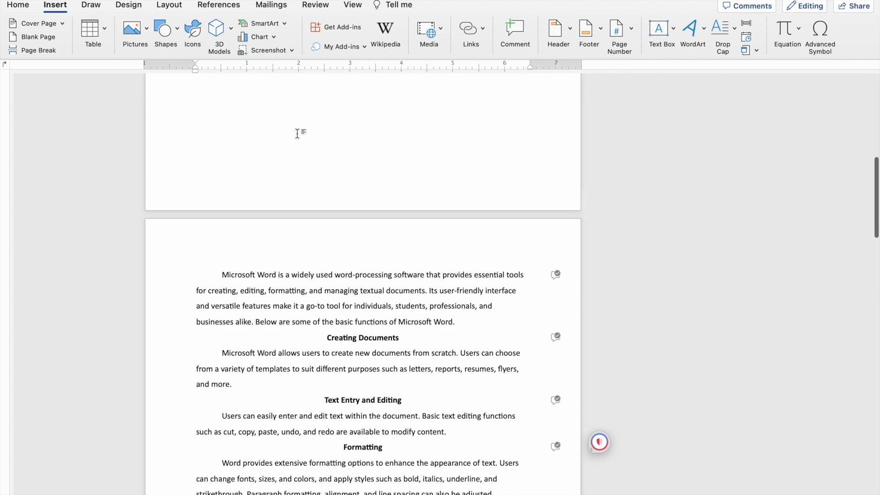
{"action": "scroll", "coordinate": [297, 134], "scroll_direction": "down", "scroll_amount": 4}
{"action": "scroll", "coordinate": [224, 274], "scroll_direction": "down", "scroll_amount": 3}
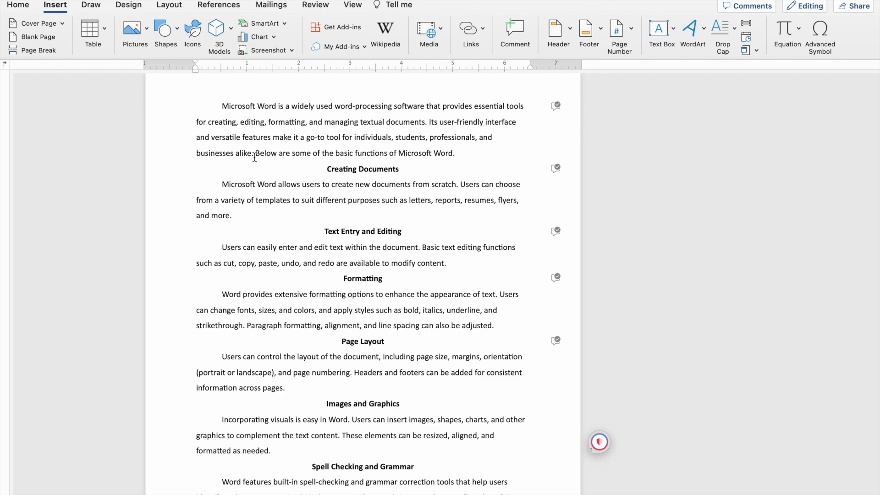
{"action": "scroll", "coordinate": [230, 222], "scroll_direction": "down", "scroll_amount": 3}
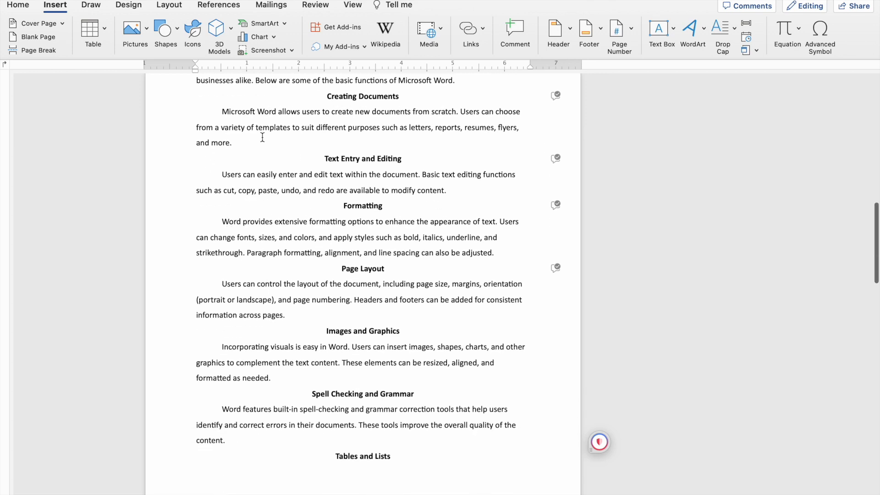
{"action": "scroll", "coordinate": [255, 142], "scroll_direction": "up", "scroll_amount": 5}
{"action": "scroll", "coordinate": [255, 143], "scroll_direction": "down", "scroll_amount": 6}
{"action": "scroll", "coordinate": [255, 142], "scroll_direction": "down", "scroll_amount": 11}
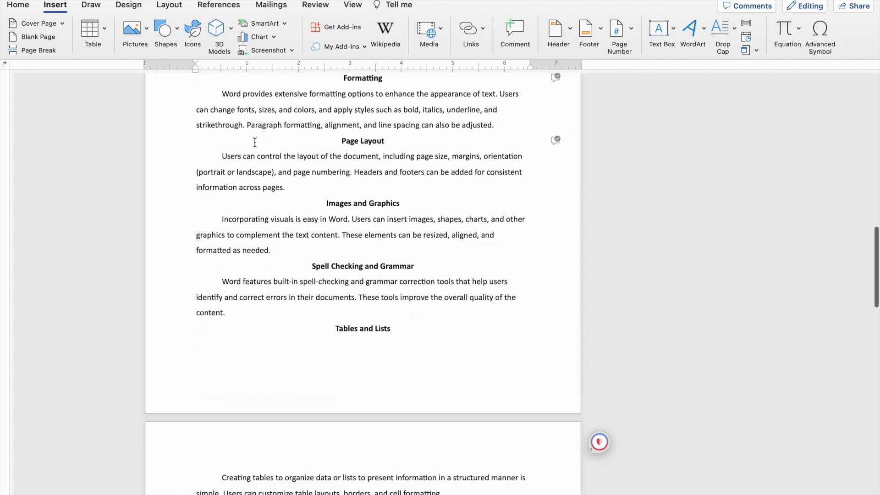
{"action": "scroll", "coordinate": [313, 169], "scroll_direction": "down", "scroll_amount": 1}
Add the sentence "Add those notes." at the end of the introductory paragraph and color it red.
{"action": "scroll", "coordinate": [314, 169], "scroll_direction": "up", "scroll_amount": 20}
{"action": "left_click", "coordinate": [475, 228]}
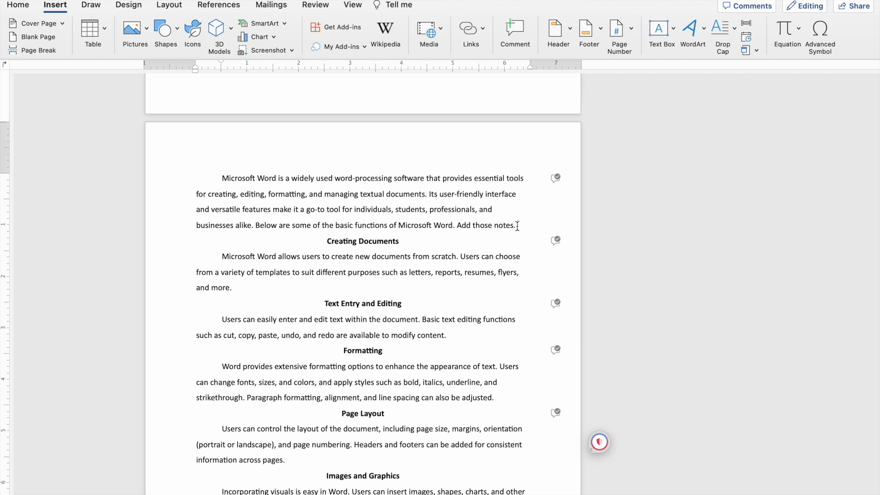
{"action": "left_click_drag", "start_coordinate": [518, 226], "coordinate": [458, 227]}
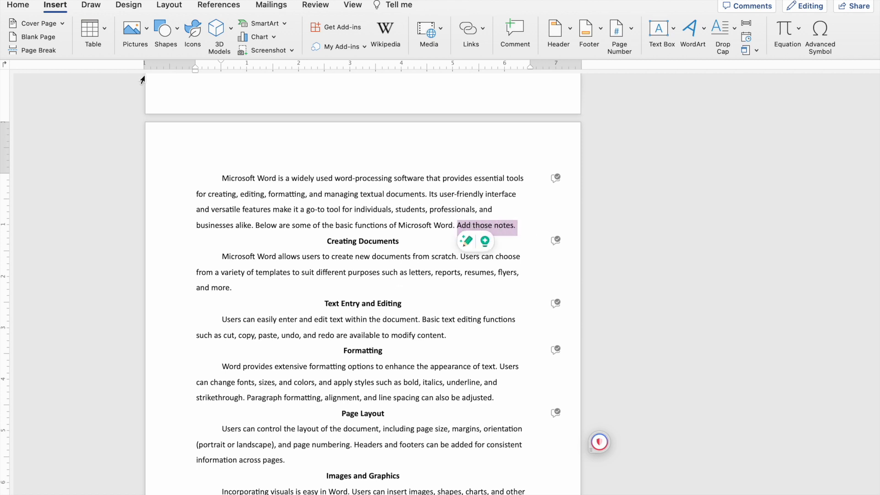
{"action": "left_click", "coordinate": [21, 10]}
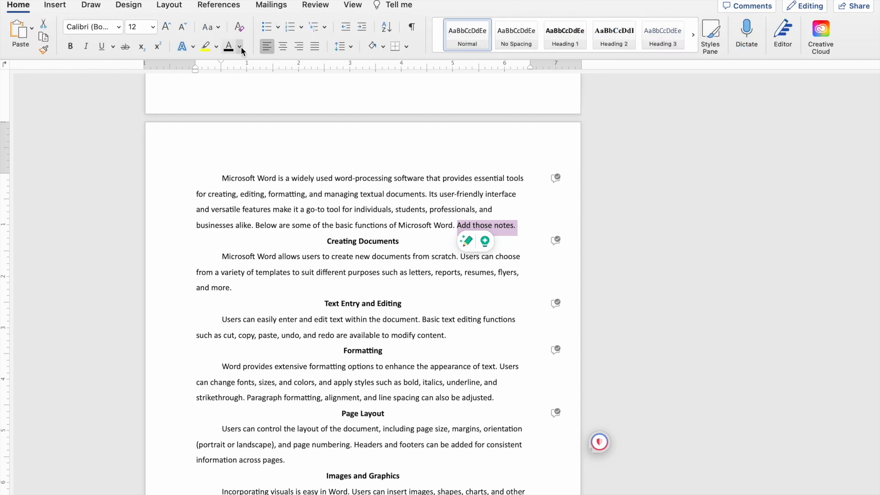
{"action": "left_click", "coordinate": [521, 226]}
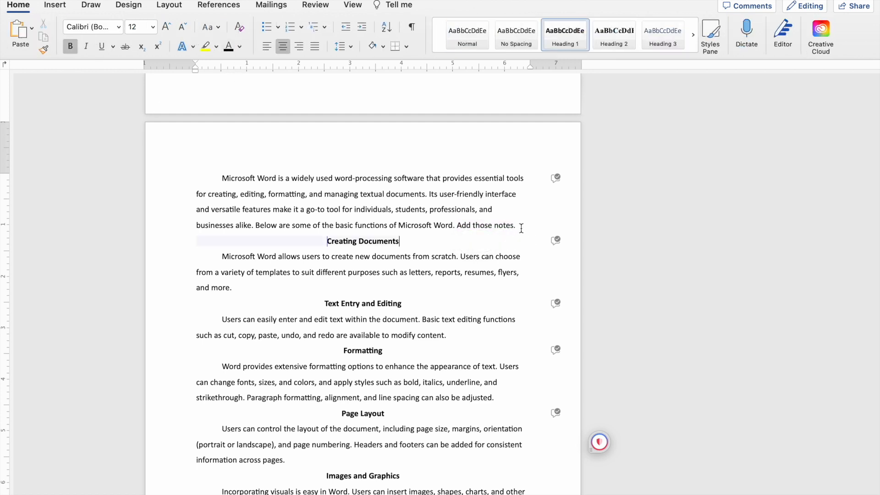
{"action": "left_click_drag", "start_coordinate": [458, 226], "coordinate": [518, 226]}
{"action": "key", "text": "super+c"}
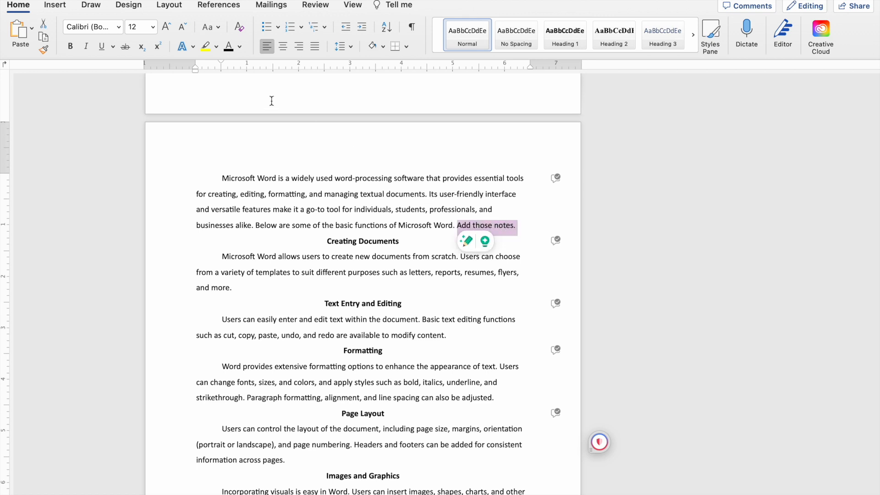
{"action": "left_click", "coordinate": [239, 47]}
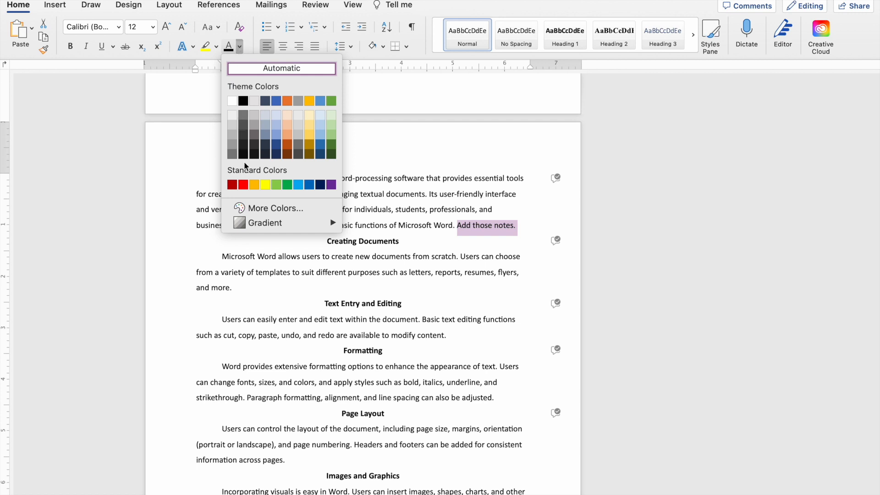
{"action": "left_click", "coordinate": [243, 185]}
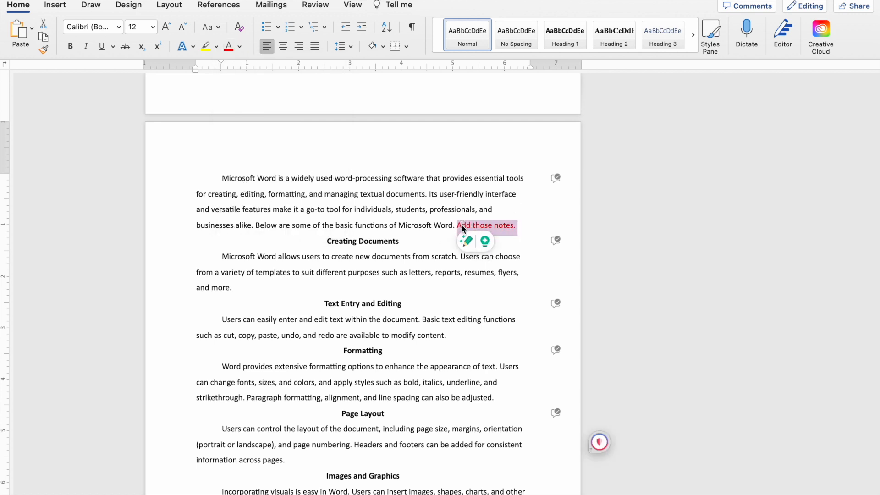
Paste the red "Add those notes." sentence at the end of the Creating Documents and Text Entry and Editing paragraphs.
{"action": "left_click", "coordinate": [290, 289]}
{"action": "key", "text": "super+v"}
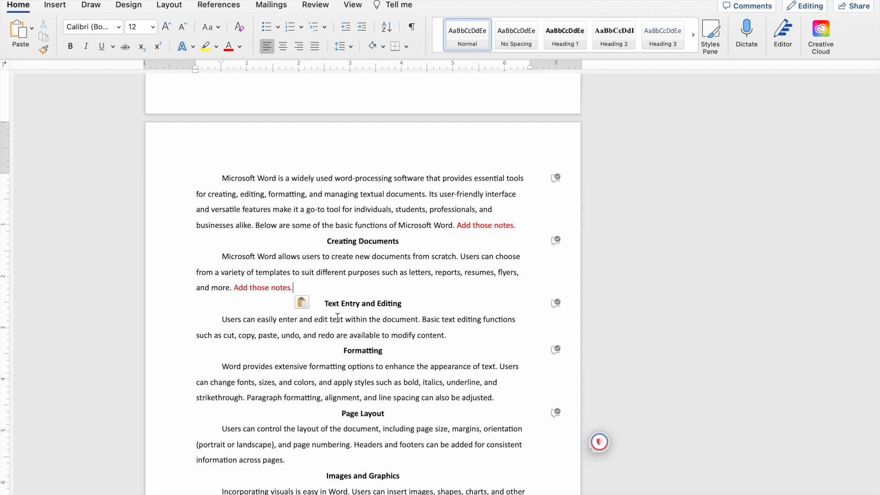
{"action": "key", "text": "super+v"}
{"action": "scroll", "coordinate": [511, 426], "scroll_direction": "down", "scroll_amount": 5}
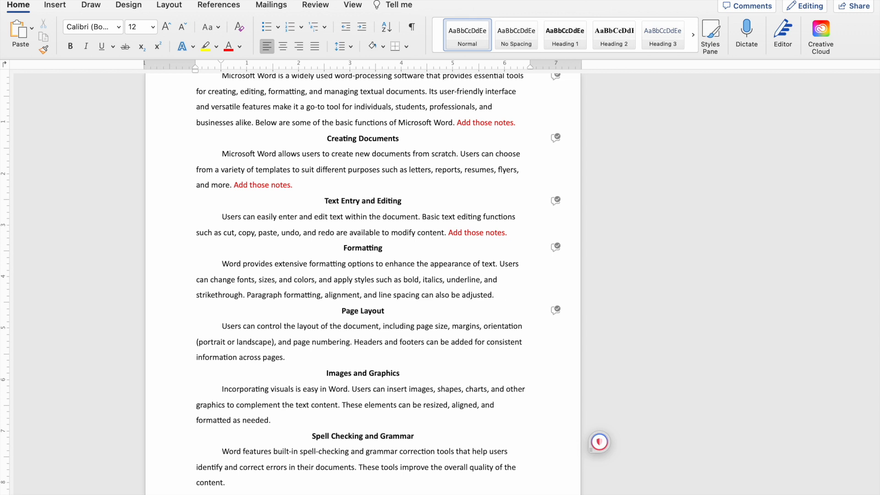
Paste the red "Add those notes." sentence at the end of the Formatting, Page Layout, and Images and Graphics paragraphs.
{"action": "key", "text": "super+v"}
{"action": "scroll", "coordinate": [305, 180], "scroll_direction": "down", "scroll_amount": 4}
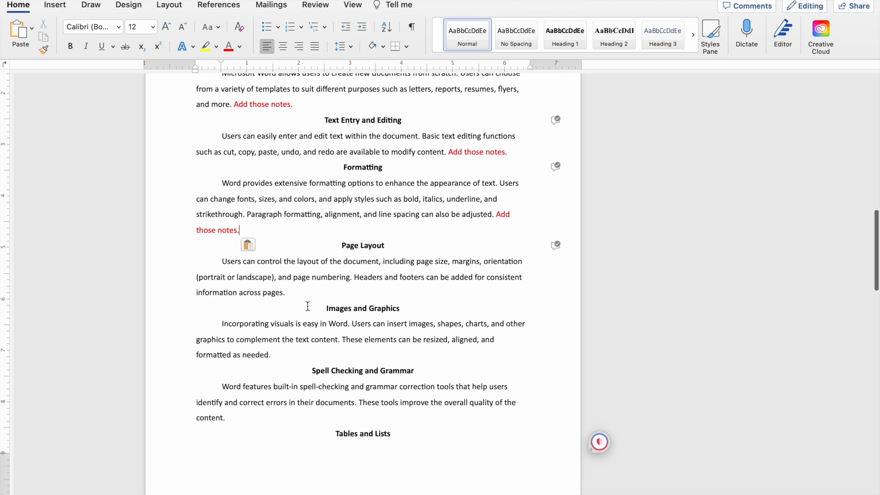
{"action": "key", "text": "super+v"}
{"action": "left_click", "coordinate": [303, 347]}
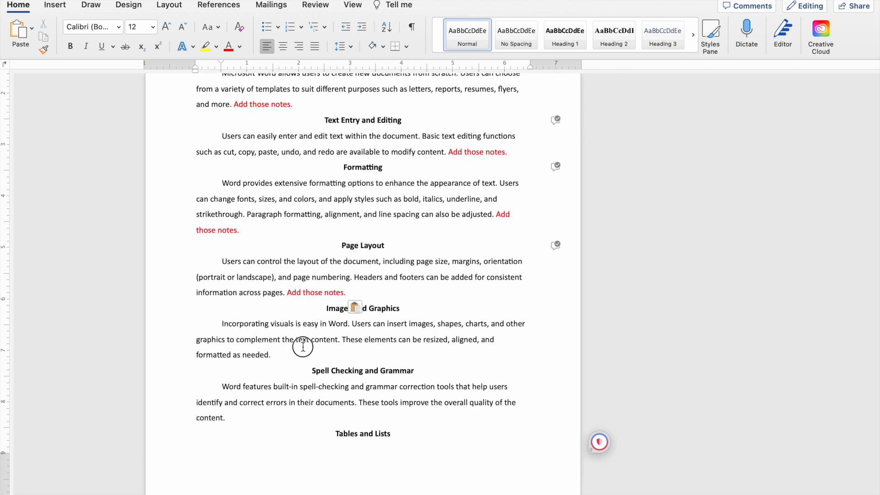
{"action": "left_click", "coordinate": [292, 350]}
{"action": "key", "text": "super+v"}
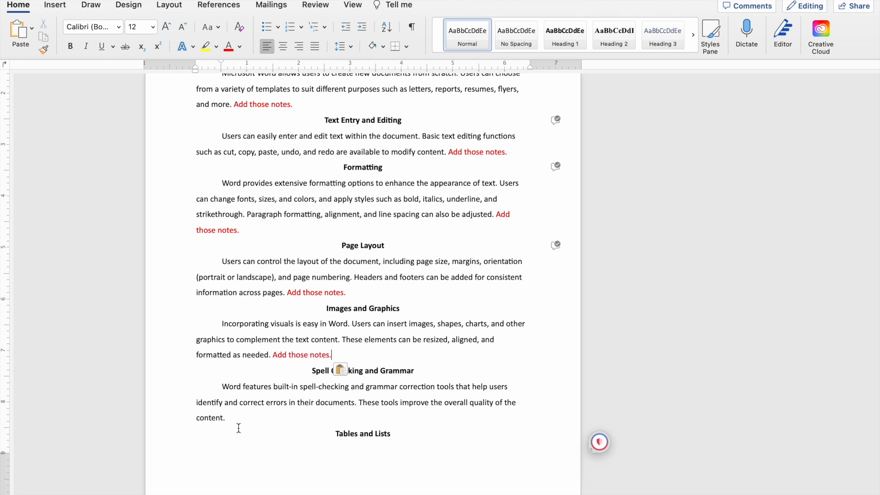
Add the copied red "Add those notes." sentence to the end of the Spell Checking and Grammar and Tables and Lists paragraphs.
{"action": "key", "text": "super+v"}
{"action": "scroll", "coordinate": [422, 353], "scroll_direction": "down", "scroll_amount": 4}
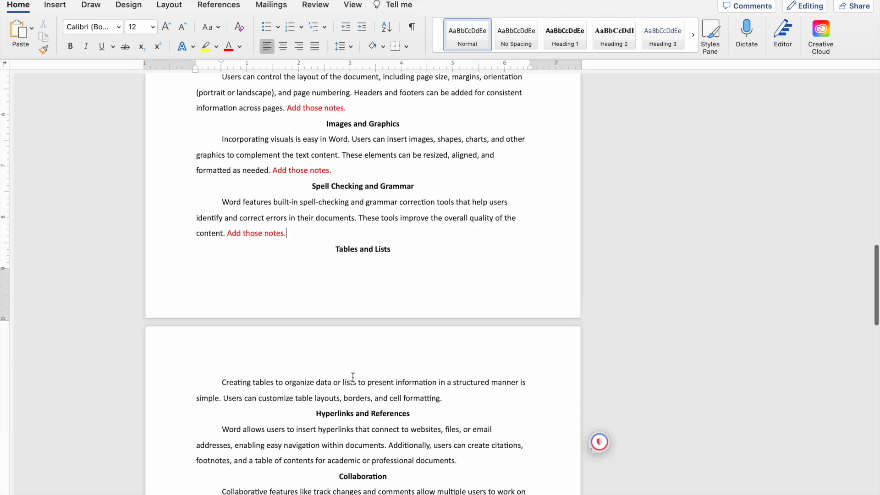
{"action": "left_click", "coordinate": [472, 397]}
{"action": "key", "text": "super+v"}
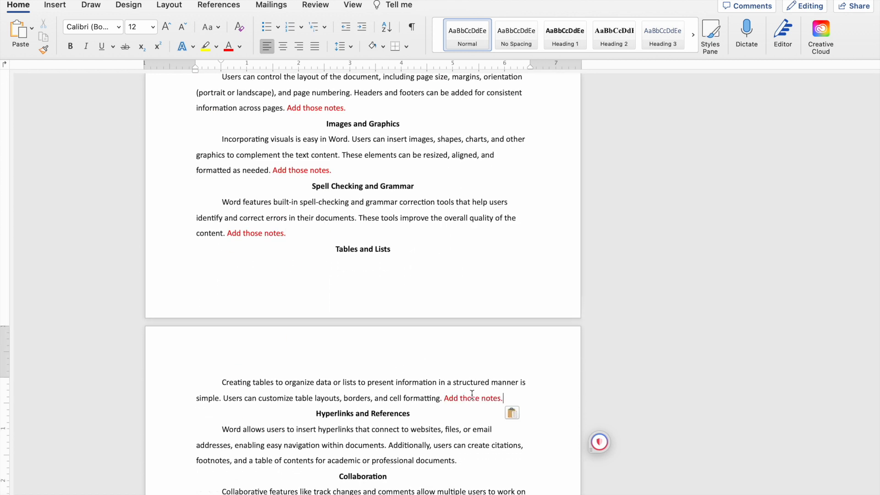
Paste the red "Add those notes." sentence at the end of the Hyperlinks and References, Collaboration, and Printing and Sharing paragraphs.
{"action": "scroll", "coordinate": [504, 348], "scroll_direction": "down", "scroll_amount": 3}
{"action": "left_click", "coordinate": [490, 348]}
{"action": "key", "text": "super+v"}
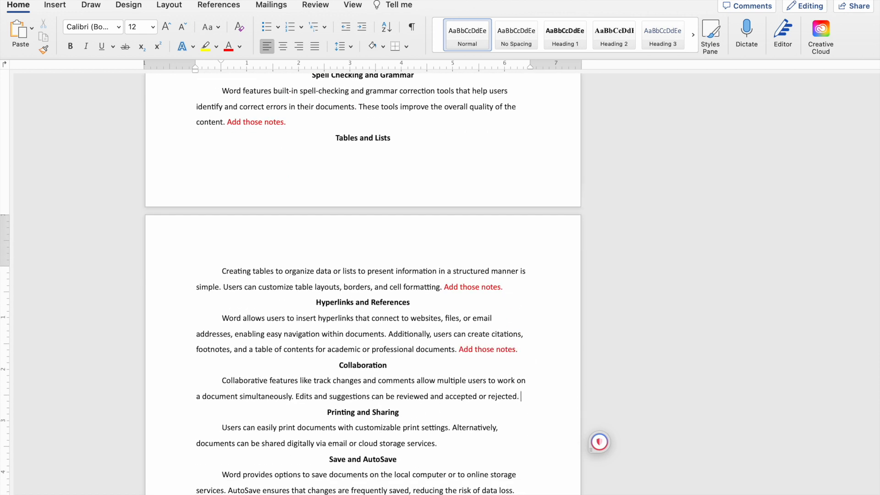
{"action": "key", "text": "super+v"}
{"action": "scroll", "coordinate": [456, 351], "scroll_direction": "down", "scroll_amount": 3}
{"action": "key", "text": "super+v"}
{"action": "scroll", "coordinate": [455, 349], "scroll_direction": "down", "scroll_amount": 2}
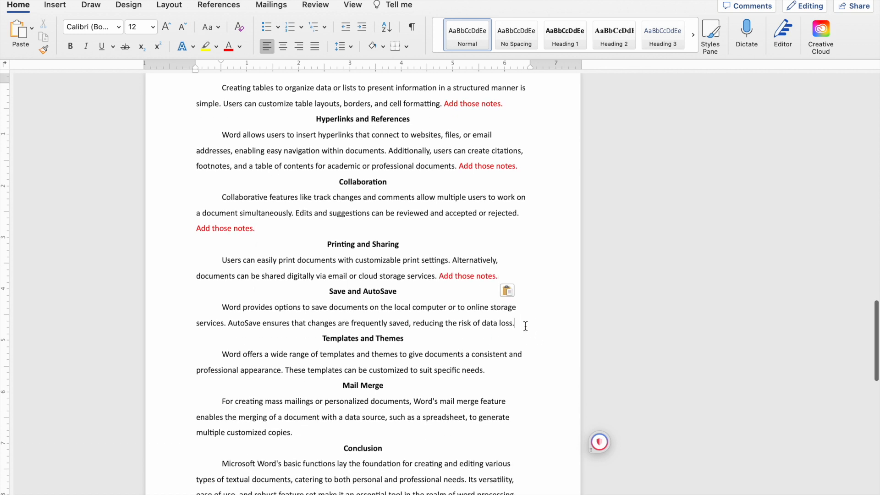
Paste the red "Add those notes." sentence at the end of the Save and AutoSave, Templates and Themes, and Mail Merge paragraphs.
{"action": "key", "text": "super+v"}
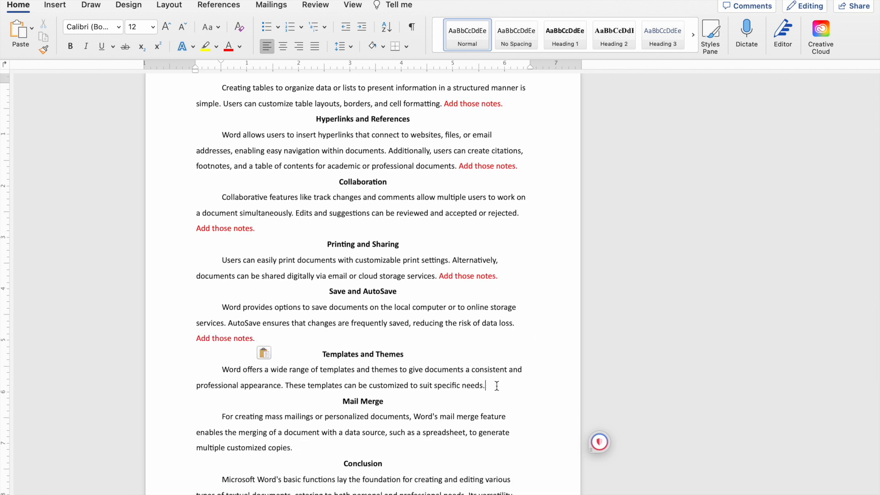
{"action": "key", "text": "super+v"}
{"action": "scroll", "coordinate": [417, 361], "scroll_direction": "down", "scroll_amount": 4}
{"action": "left_click", "coordinate": [320, 375]}
{"action": "key", "text": "super+v"}
{"action": "scroll", "coordinate": [411, 364], "scroll_direction": "down", "scroll_amount": 5}
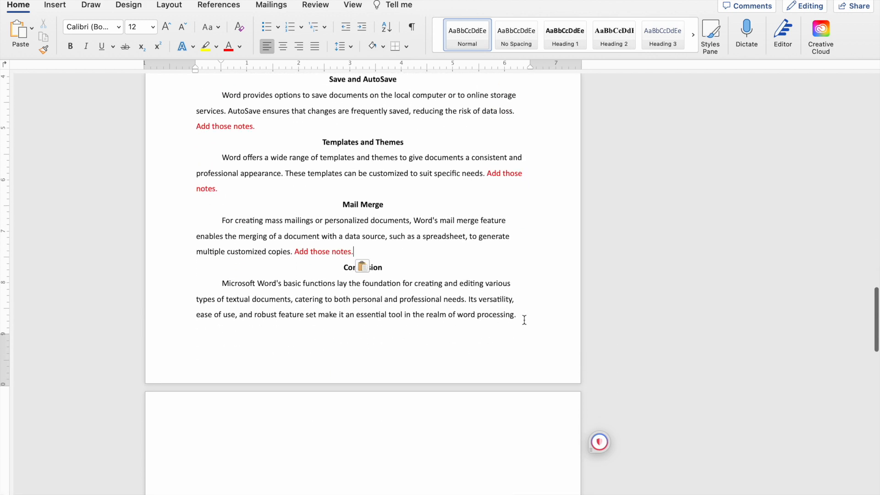
Remove the blank page between the Conclusion page and the References page.
{"action": "scroll", "coordinate": [526, 319], "scroll_direction": "down", "scroll_amount": 8}
{"action": "scroll", "coordinate": [325, 269], "scroll_direction": "down", "scroll_amount": 2}
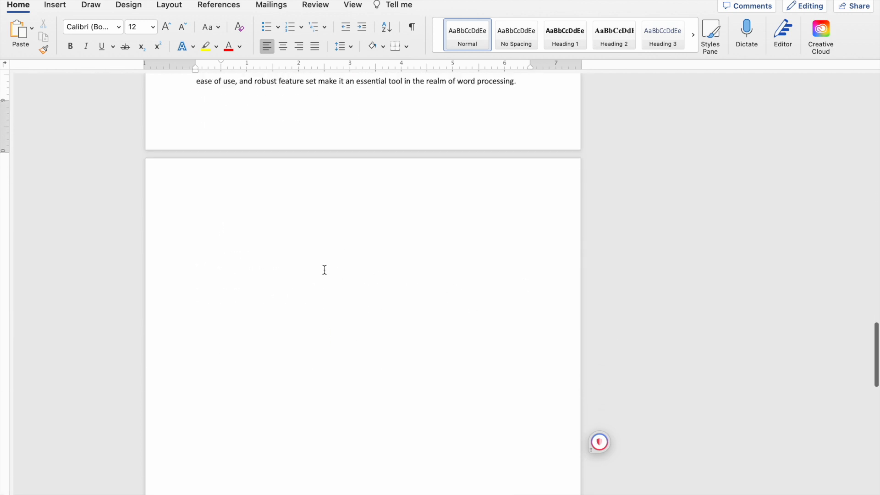
{"action": "scroll", "coordinate": [324, 269], "scroll_direction": "up", "scroll_amount": 13}
{"action": "scroll", "coordinate": [336, 438], "scroll_direction": "down", "scroll_amount": 5}
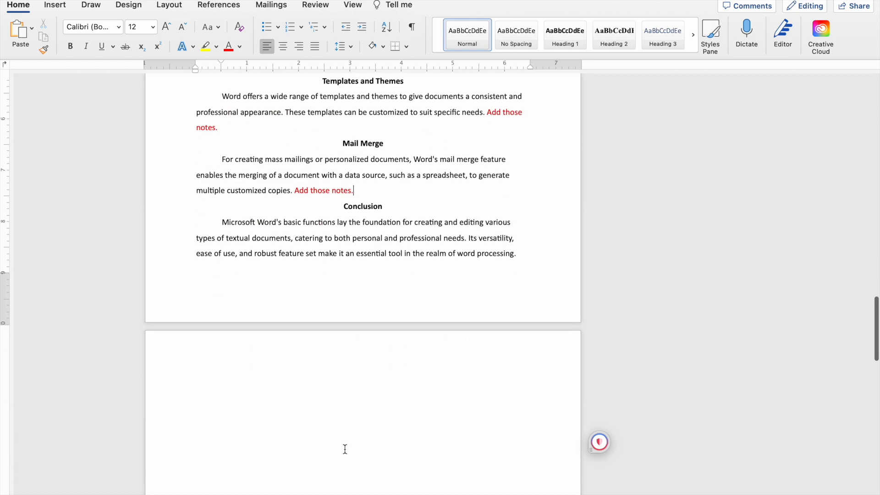
{"action": "scroll", "coordinate": [346, 350], "scroll_direction": "down", "scroll_amount": 15}
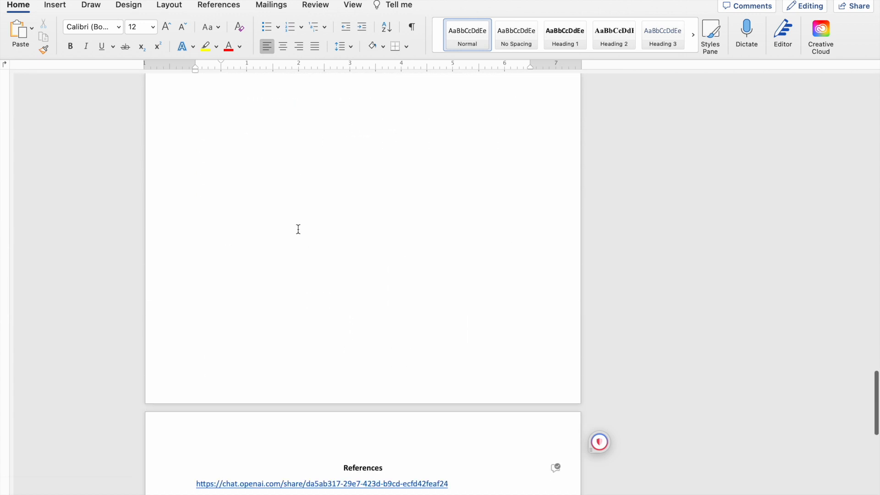
{"action": "scroll", "coordinate": [356, 163], "scroll_direction": "up", "scroll_amount": 12}
{"action": "scroll", "coordinate": [355, 164], "scroll_direction": "down", "scroll_amount": 13}
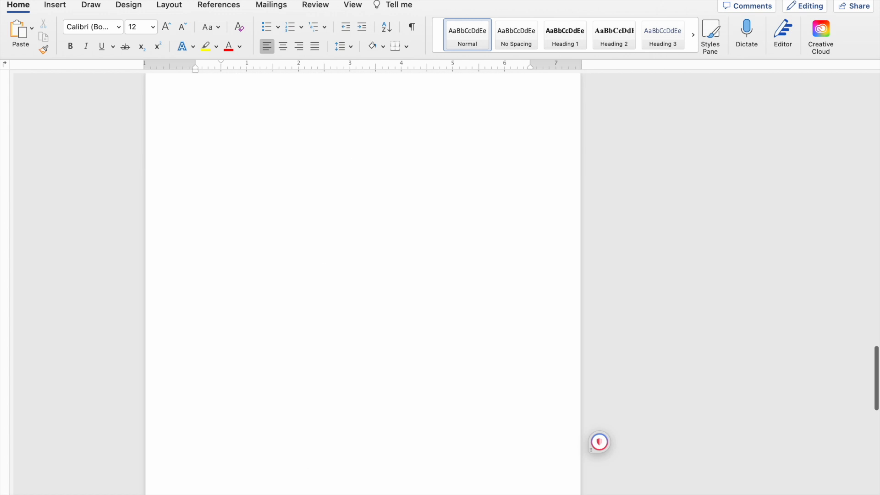
{"action": "left_click", "coordinate": [331, 415]}
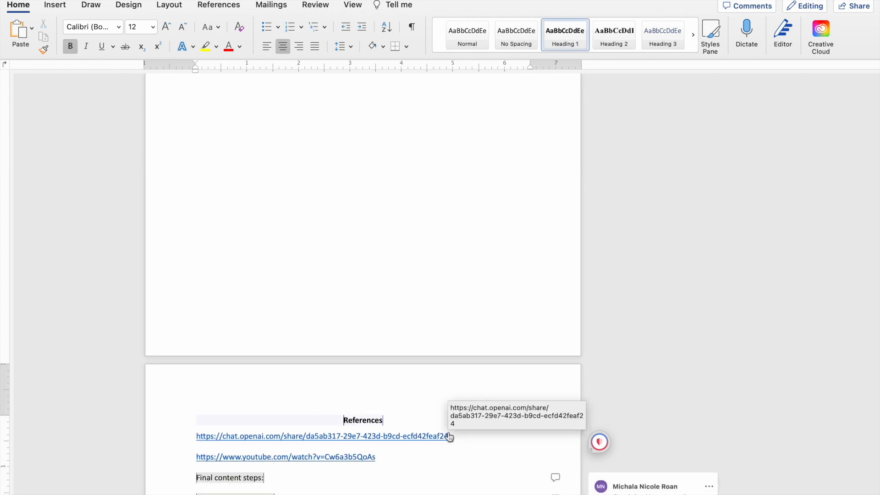
{"action": "key", "text": "super+z"}
{"action": "key", "text": "super+z"}
{"action": "key", "text": "super+z"}
{"action": "scroll", "coordinate": [449, 436], "scroll_direction": "up", "scroll_amount": 4}
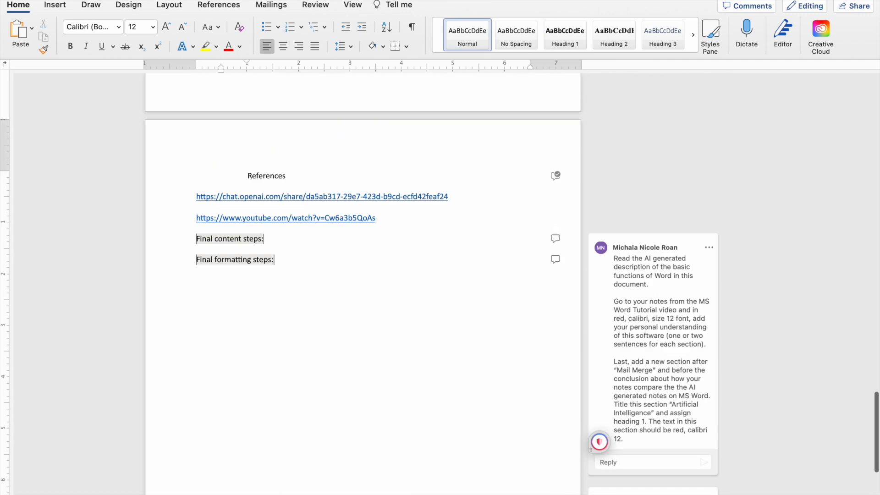
{"action": "key", "text": "super+z"}
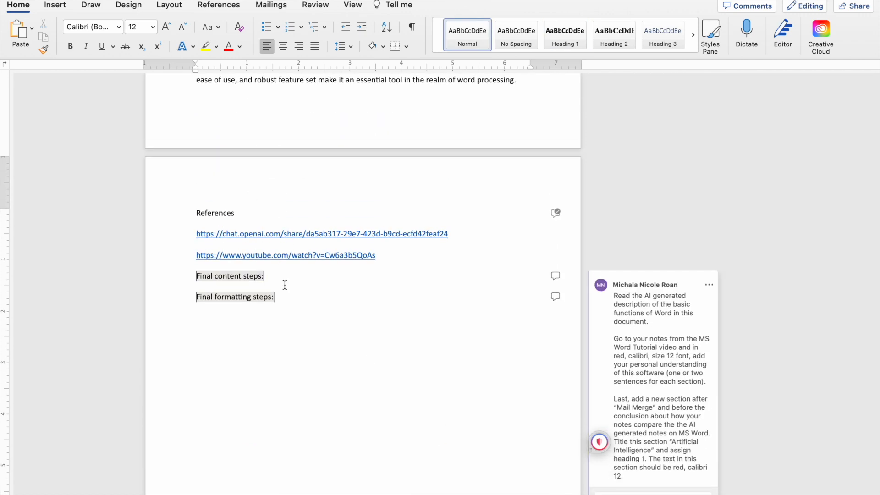
{"action": "scroll", "coordinate": [403, 118], "scroll_direction": "up", "scroll_amount": 3}
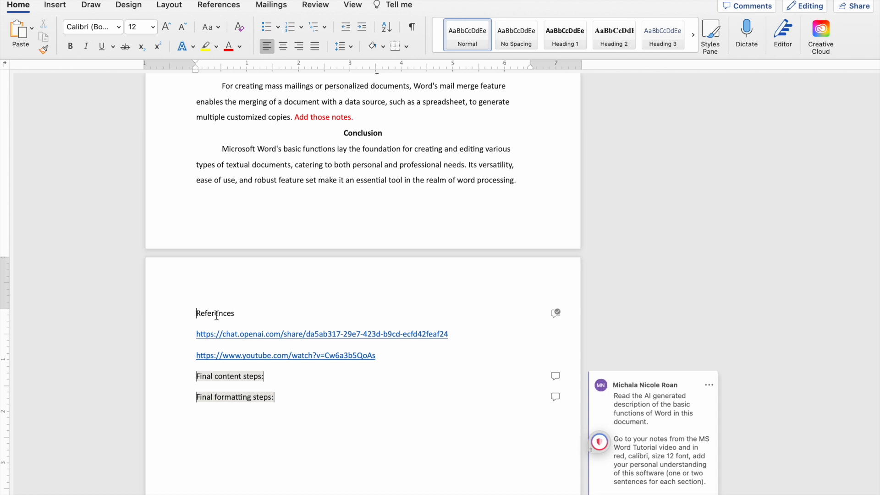
Reapply the Heading 1 style to the References title.
{"action": "left_click_drag", "start_coordinate": [244, 315], "coordinate": [182, 315]}
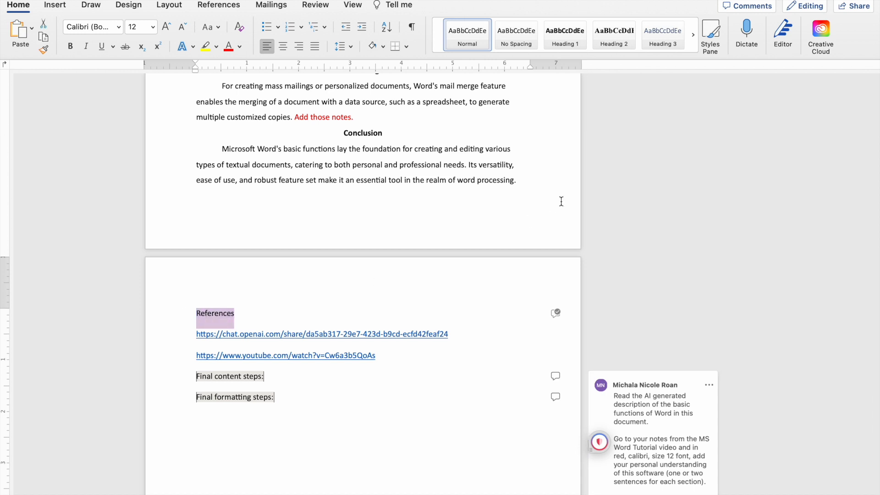
{"action": "left_click", "coordinate": [562, 41]}
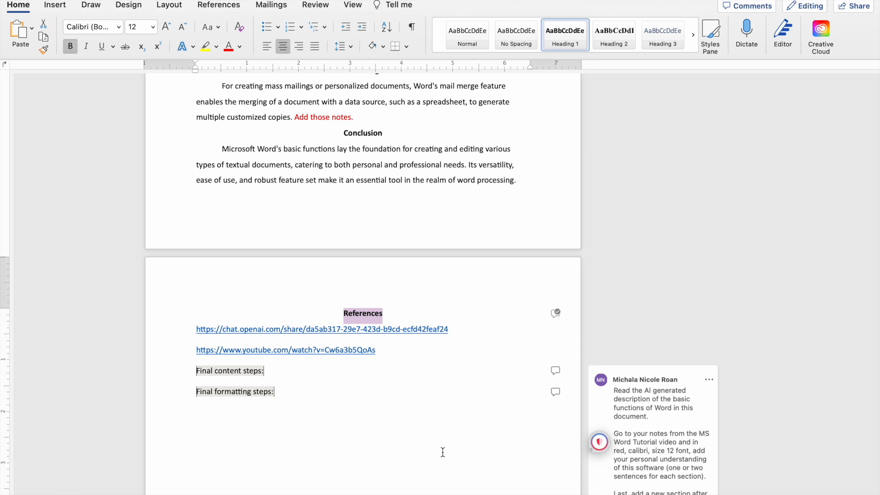
{"action": "left_click", "coordinate": [418, 463]}
Read the "Final content steps" comment for the instructions on the new section between Mail Merge and Conclusion.
{"action": "scroll", "coordinate": [420, 281], "scroll_direction": "down", "scroll_amount": 3}
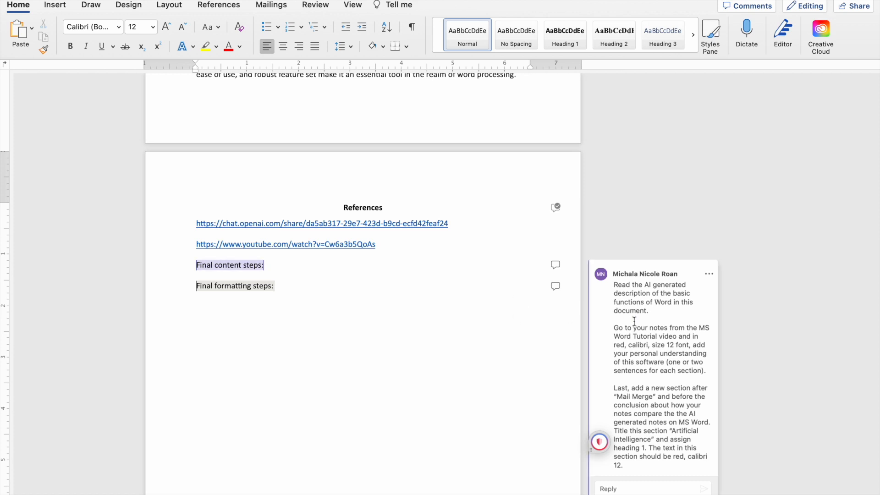
{"action": "scroll", "coordinate": [635, 321], "scroll_direction": "down", "scroll_amount": 3}
{"action": "scroll", "coordinate": [659, 337], "scroll_direction": "down", "scroll_amount": 1}
{"action": "scroll", "coordinate": [660, 337], "scroll_direction": "down", "scroll_amount": 1}
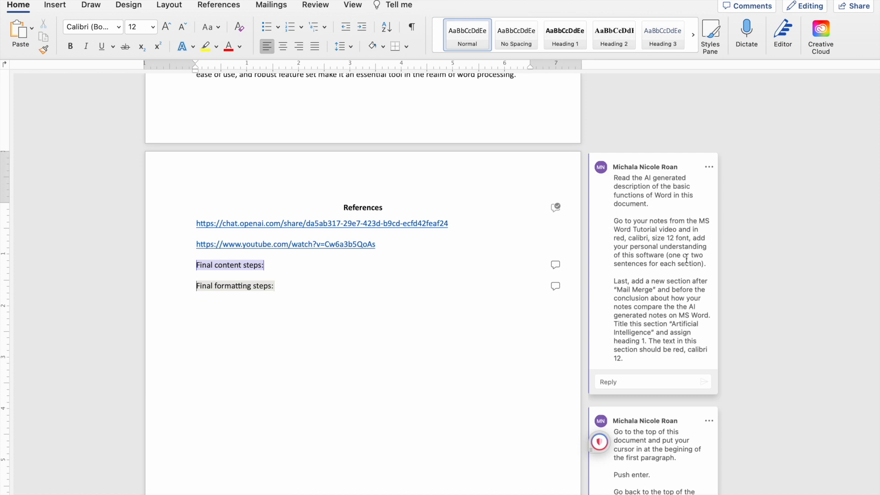
{"action": "scroll", "coordinate": [639, 264], "scroll_direction": "down", "scroll_amount": 2}
{"action": "scroll", "coordinate": [637, 247], "scroll_direction": "down", "scroll_amount": 2}
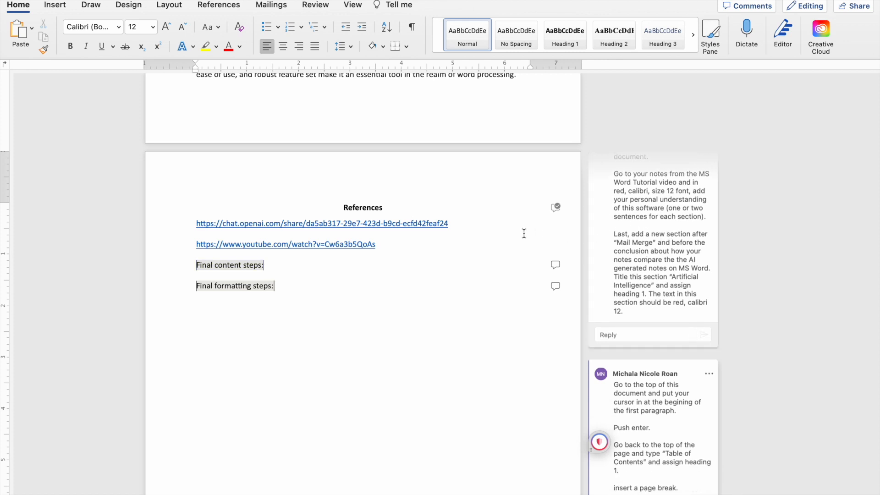
{"action": "scroll", "coordinate": [445, 200], "scroll_direction": "up", "scroll_amount": 3}
{"action": "scroll", "coordinate": [405, 197], "scroll_direction": "up", "scroll_amount": 1}
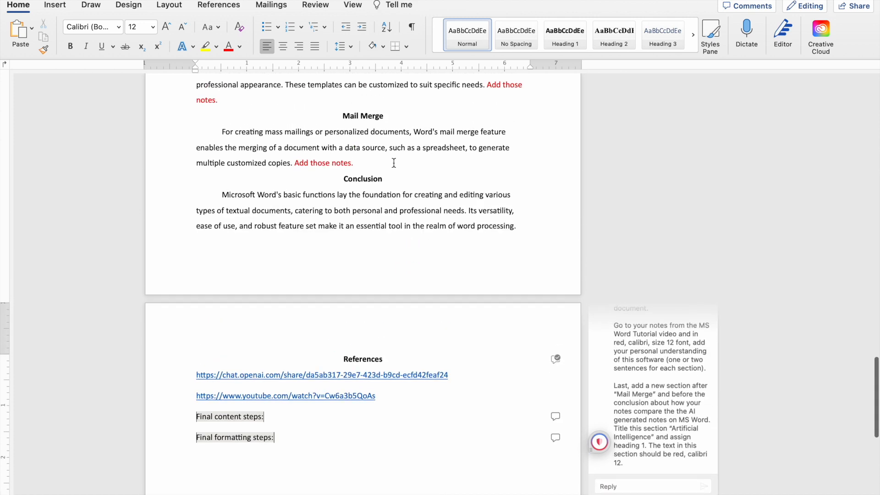
Insert an empty, unindented line between the Mail Merge paragraph and the Conclusion title.
{"action": "left_click_drag", "start_coordinate": [385, 118], "coordinate": [344, 116]}
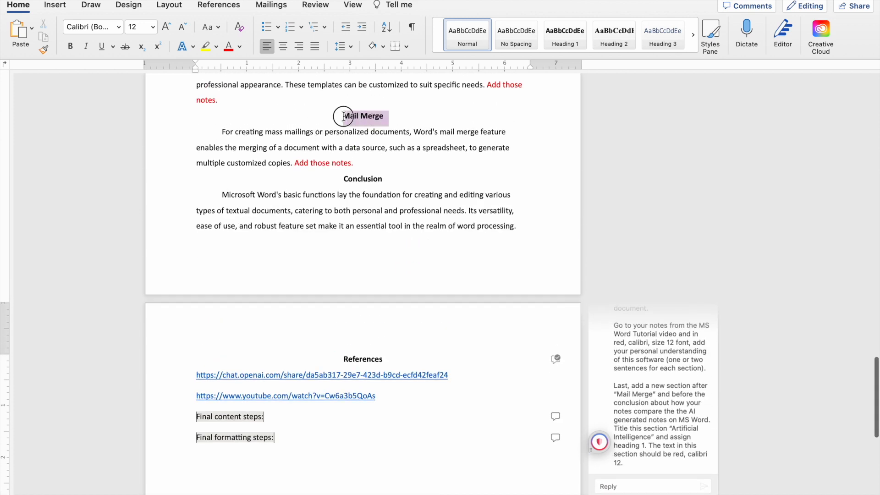
{"action": "left_click", "coordinate": [367, 163]}
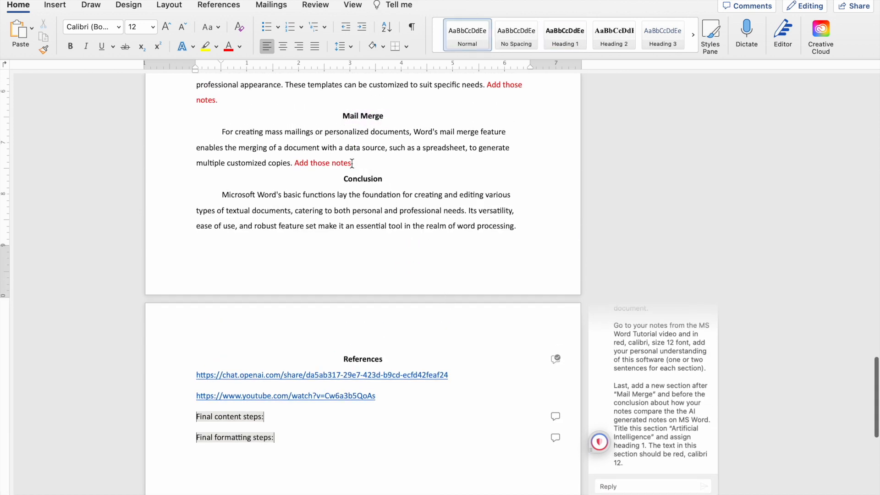
{"action": "key", "text": "Return"}
{"action": "key", "text": "BackSpace"}
Copy the title "Artificial Intelligence" from the "Final content steps" comment and paste it on the empty line above Conclusion.
{"action": "scroll", "coordinate": [429, 379], "scroll_direction": "down", "scroll_amount": 15}
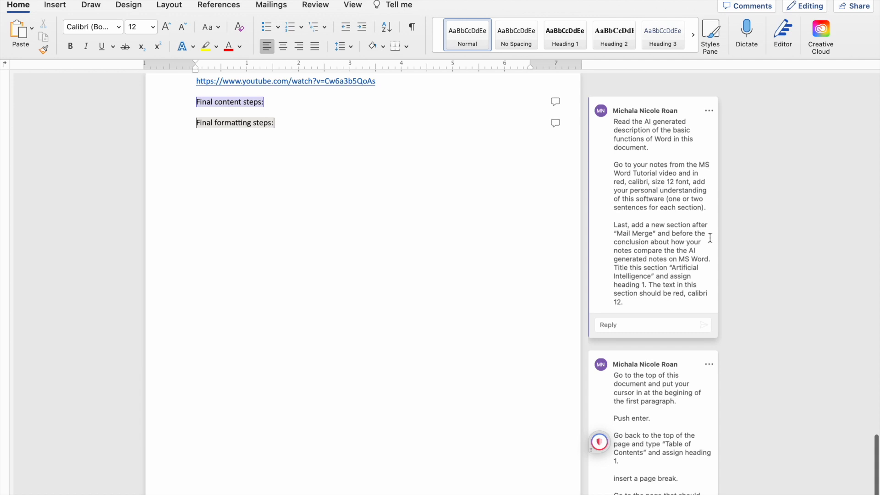
{"action": "left_click_drag", "start_coordinate": [673, 270], "coordinate": [652, 277]}
{"action": "key", "text": "cmd+c"}
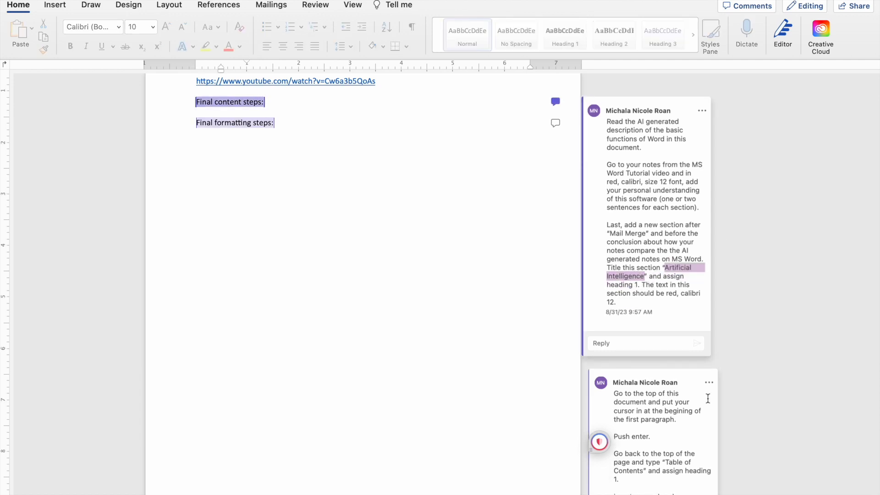
{"action": "scroll", "coordinate": [419, 297], "scroll_direction": "up", "scroll_amount": 15}
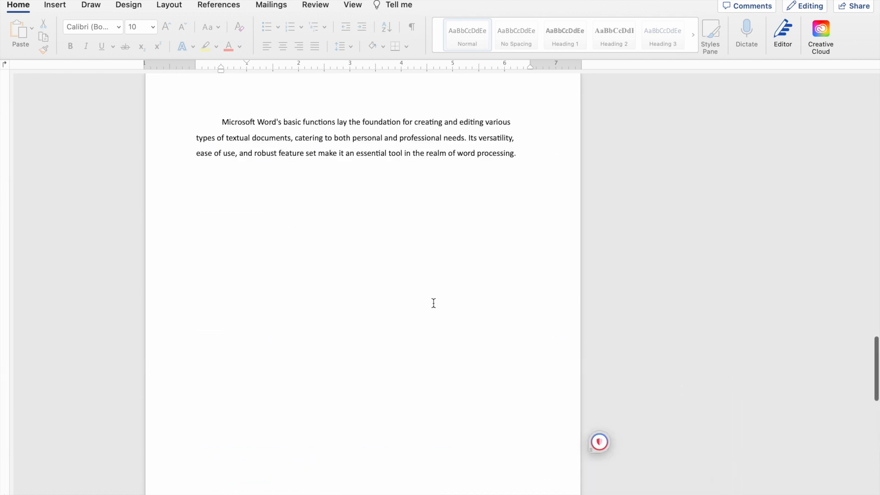
{"action": "left_click", "coordinate": [330, 260]}
{"action": "left_click", "coordinate": [384, 240]}
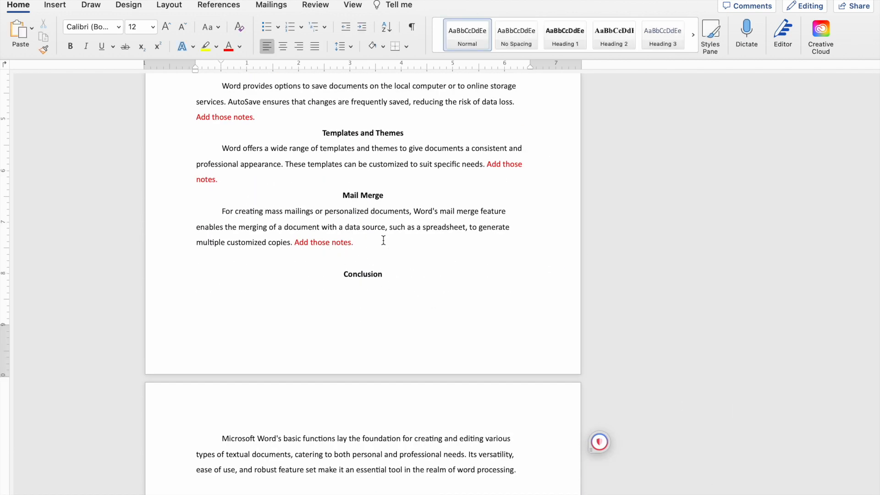
{"action": "key", "text": "cmd+v"}
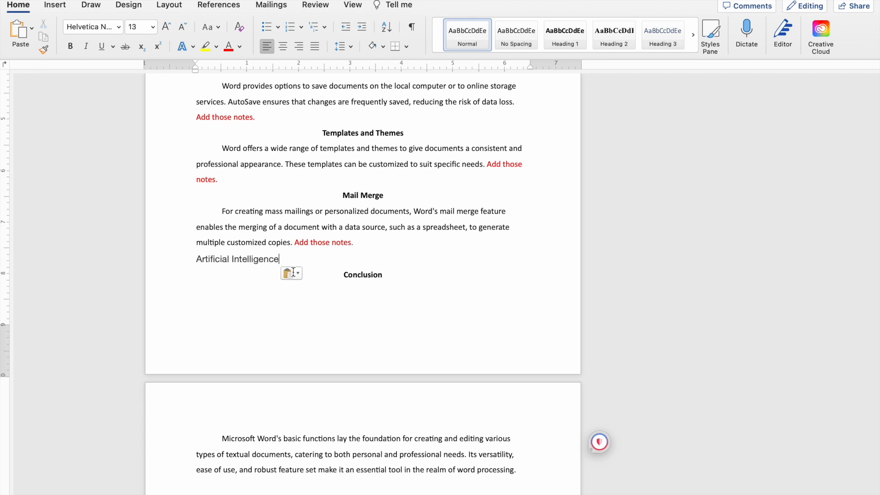
Apply the Heading 1 style to the new "Artificial Intelligence" title.
{"action": "left_click_drag", "start_coordinate": [287, 259], "coordinate": [196, 259]}
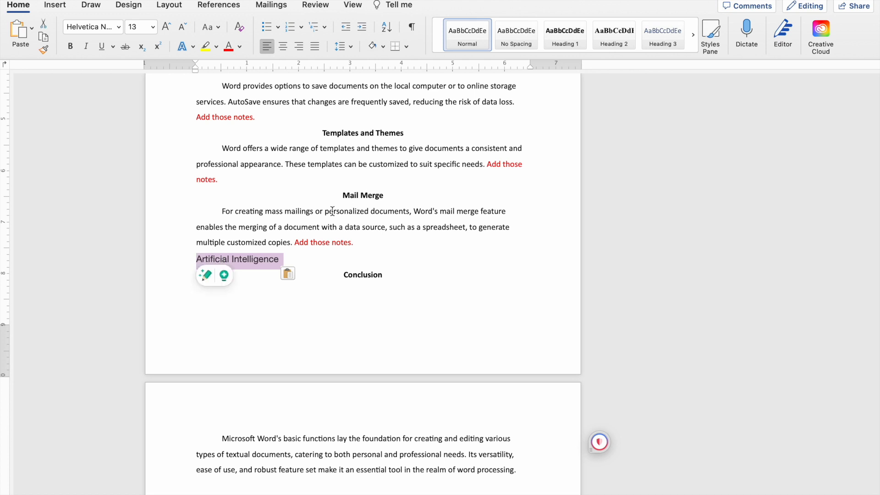
{"action": "left_click", "coordinate": [565, 39]}
{"action": "left_click", "coordinate": [372, 242]}
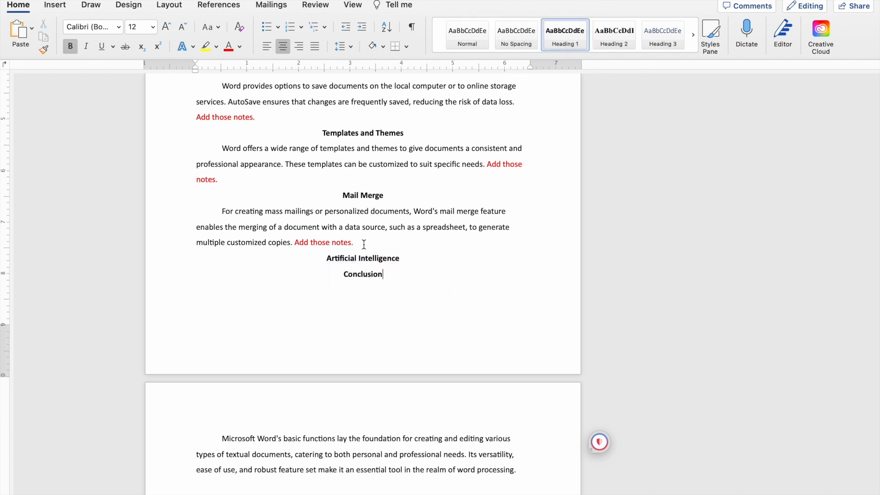
Add an indented paragraph reading "Information about AI" beneath the Artificial Intelligence title.
{"action": "left_click", "coordinate": [411, 265]}
{"action": "key", "text": "Return"}
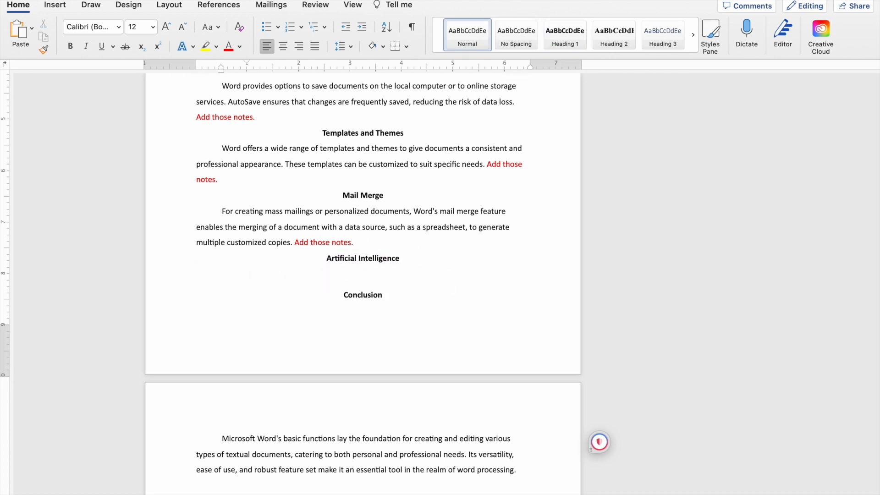
{"action": "type", "text": "Information about AI"}
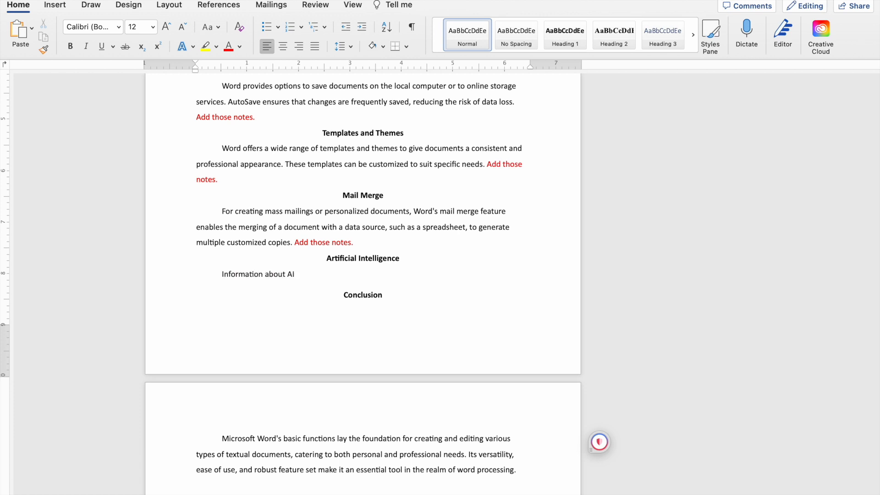
{"action": "scroll", "coordinate": [580, 378], "scroll_direction": "down", "scroll_amount": 15}
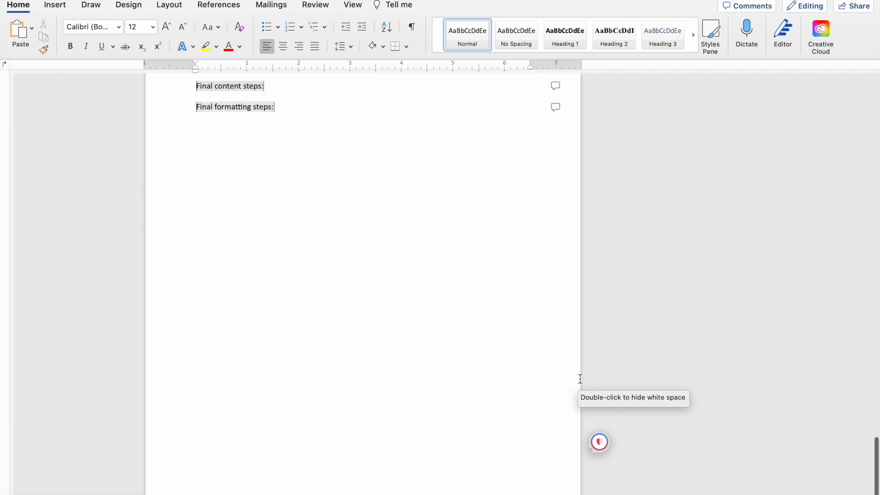
Check the "Final content steps" comment for the text requirements and colour the "Information about AI." sentence red.
{"action": "scroll", "coordinate": [580, 378], "scroll_direction": "up", "scroll_amount": 4}
{"action": "left_click", "coordinate": [556, 270]}
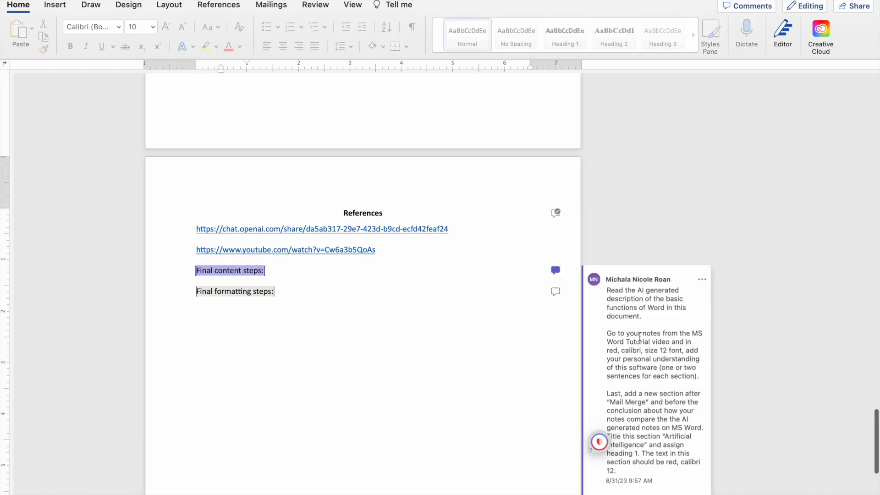
{"action": "scroll", "coordinate": [640, 337], "scroll_direction": "down", "scroll_amount": 3}
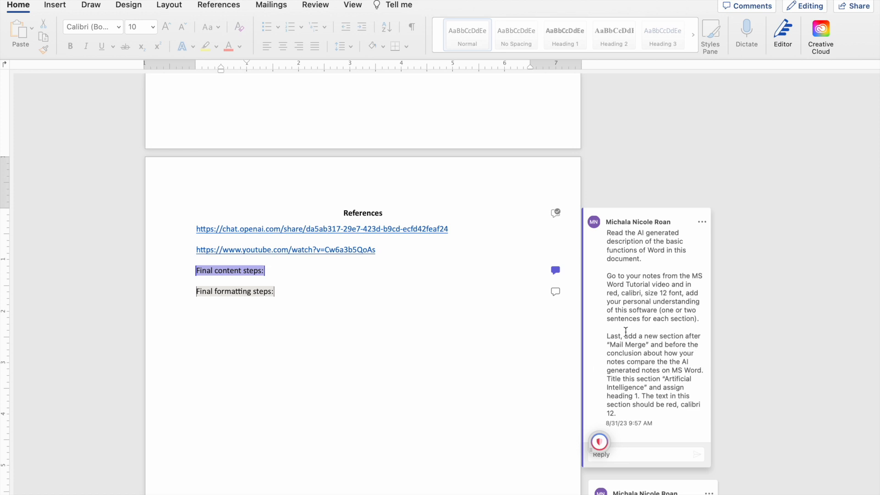
{"action": "scroll", "coordinate": [626, 331], "scroll_direction": "down", "scroll_amount": 2}
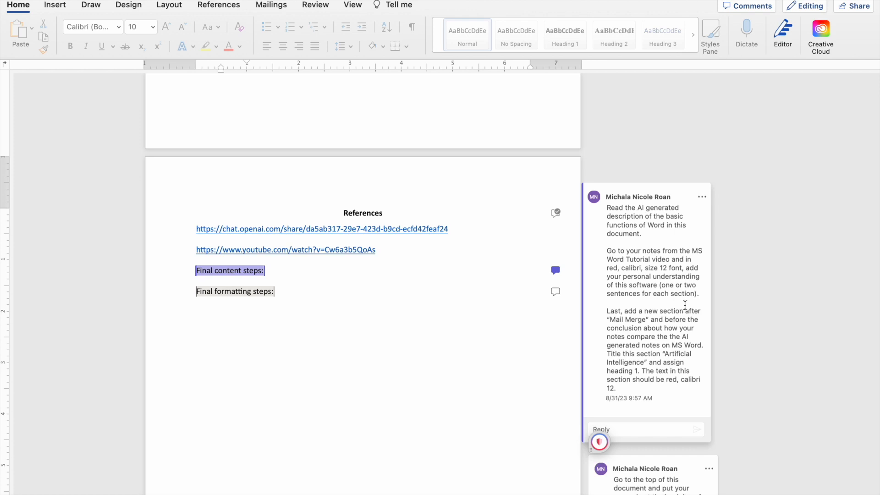
{"action": "scroll", "coordinate": [460, 164], "scroll_direction": "up", "scroll_amount": 15}
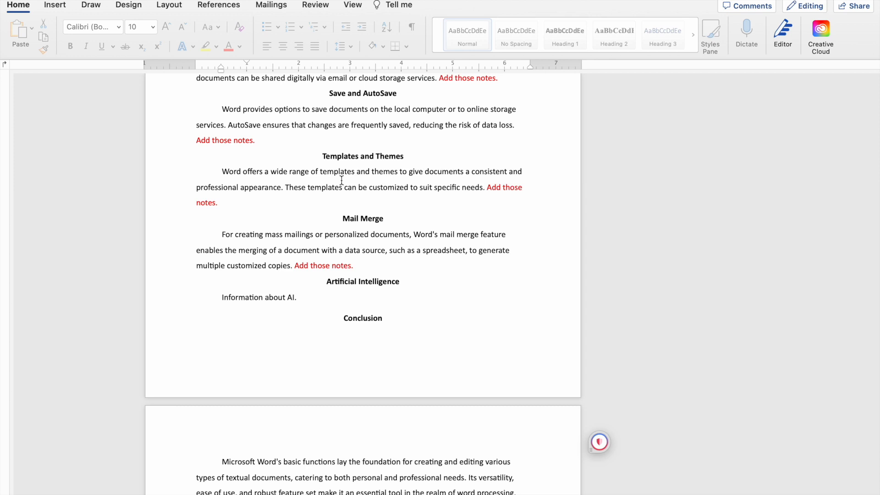
{"action": "left_click", "coordinate": [302, 295]}
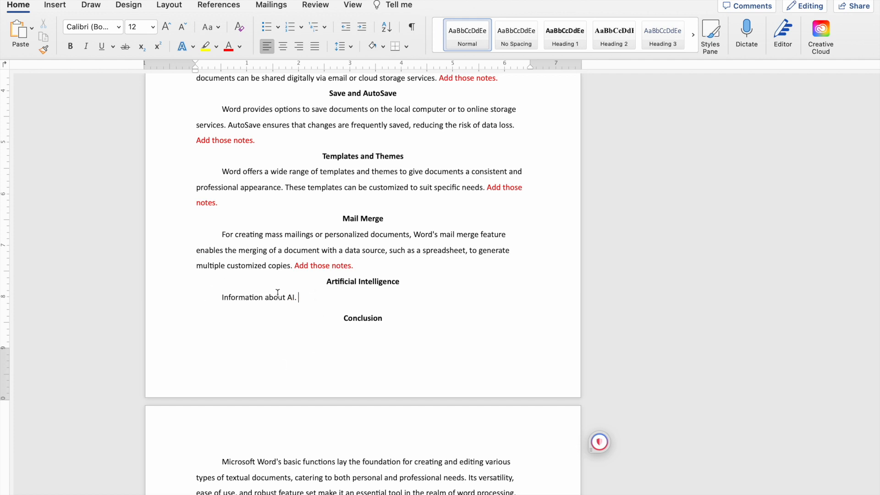
{"action": "left_click_drag", "start_coordinate": [298, 297], "coordinate": [221, 297]}
{"action": "left_click", "coordinate": [229, 46]}
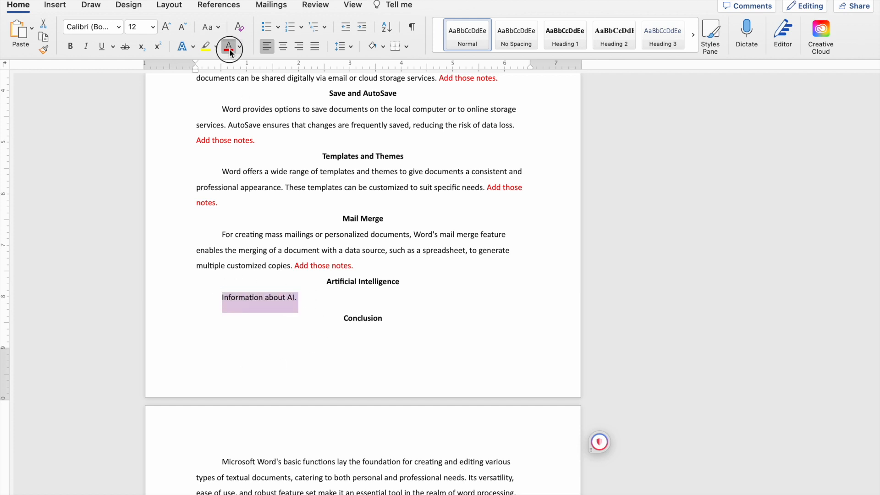
{"action": "left_click", "coordinate": [320, 296]}
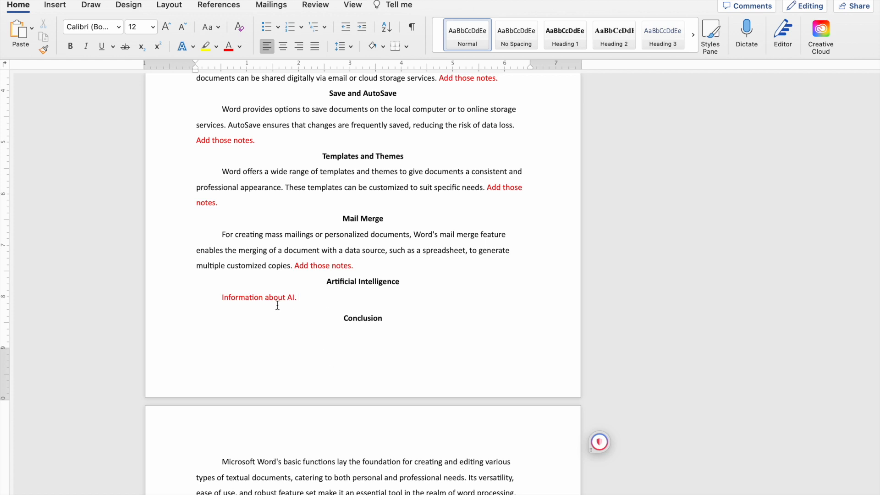
Copy the red sentence "Information about AI." and paste it twice at the end of its paragraph.
{"action": "left_click_drag", "start_coordinate": [324, 299], "coordinate": [227, 300]}
{"action": "key", "text": "super+c"}
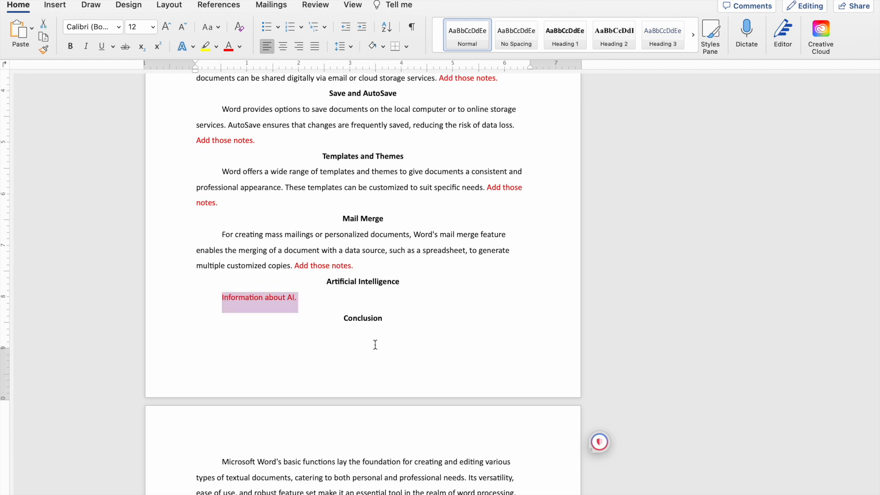
{"action": "left_click", "coordinate": [344, 301]}
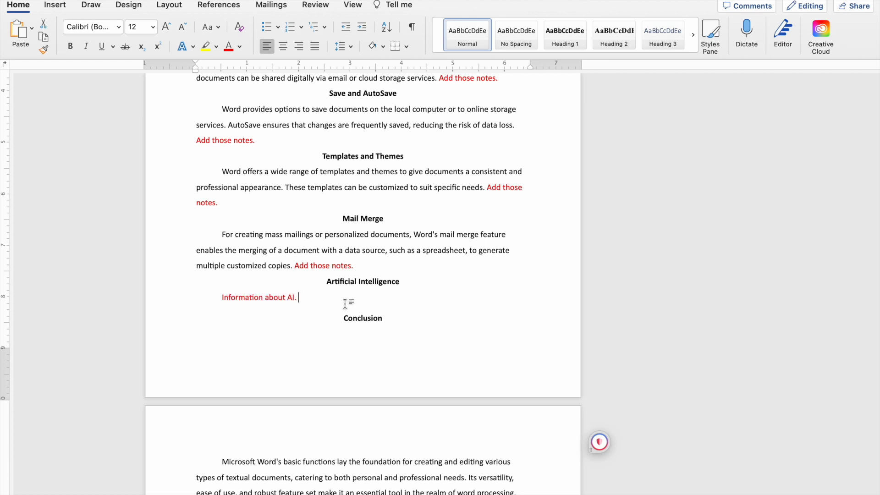
{"action": "key", "text": "super+v"}
{"action": "key", "text": "super+v"}
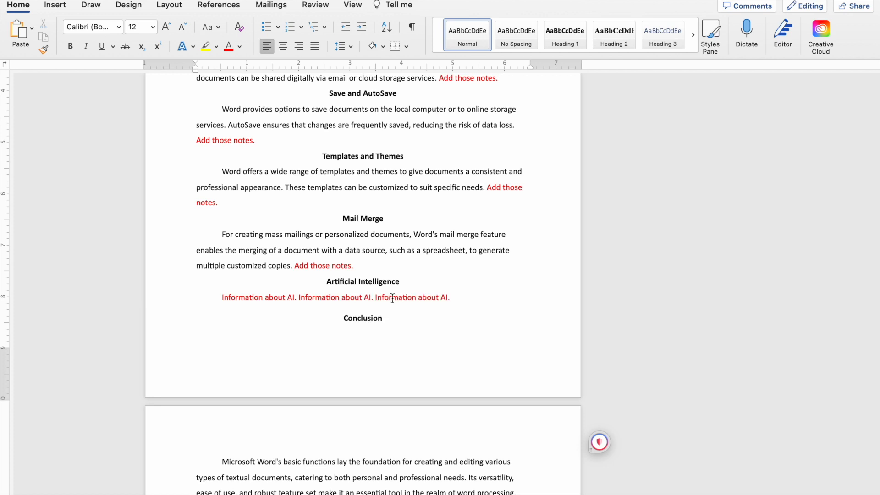
{"action": "key", "text": "super+space"}
{"action": "key", "text": "super+v"}
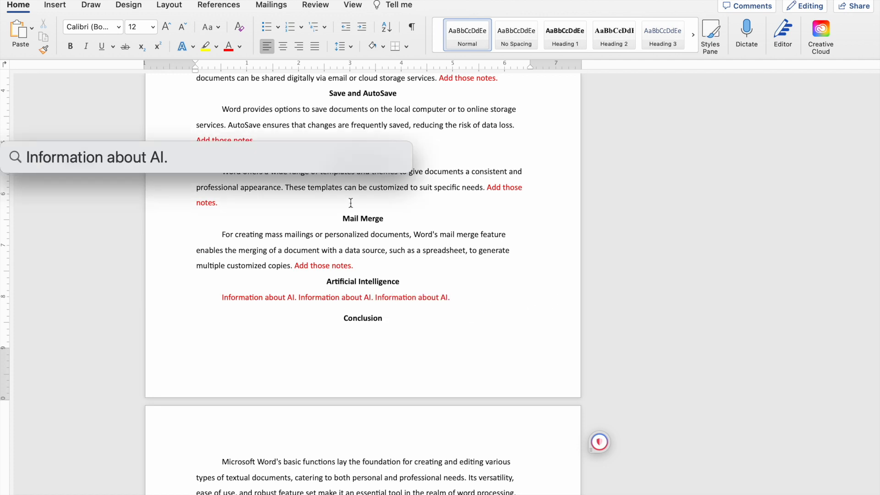
{"action": "key", "text": "Escape"}
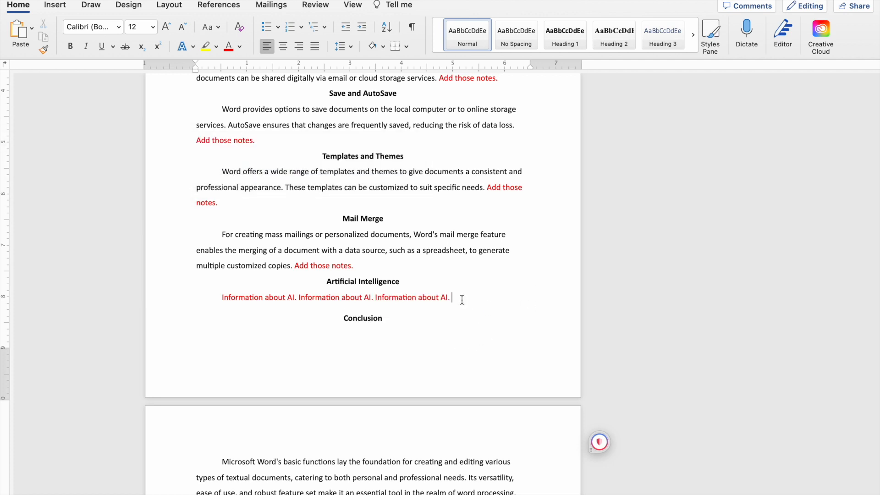
Copy the three red "Information about AI." sentences and paste them twice more at the end of the paragraph.
{"action": "left_click_drag", "start_coordinate": [463, 300], "coordinate": [216, 297]}
{"action": "left_click", "coordinate": [320, 298]}
{"action": "left_click_drag", "start_coordinate": [453, 297], "coordinate": [244, 296]}
{"action": "key", "text": "super+c"}
{"action": "left_click", "coordinate": [460, 298]}
{"action": "key", "text": "super+v"}
{"action": "key", "text": "super+v"}
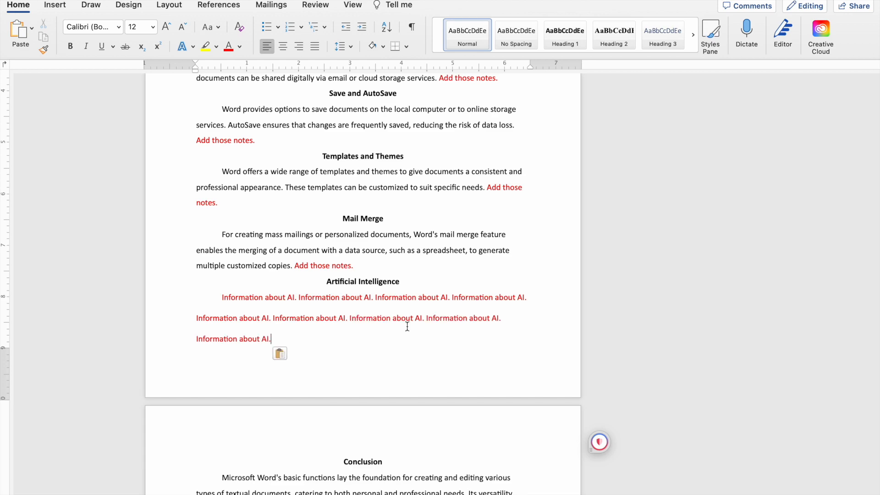
Review the comment attached to "Final content steps:" on the References page and resolve its thread.
{"action": "scroll", "coordinate": [345, 281], "scroll_direction": "down", "scroll_amount": 5}
{"action": "scroll", "coordinate": [345, 279], "scroll_direction": "down", "scroll_amount": 15}
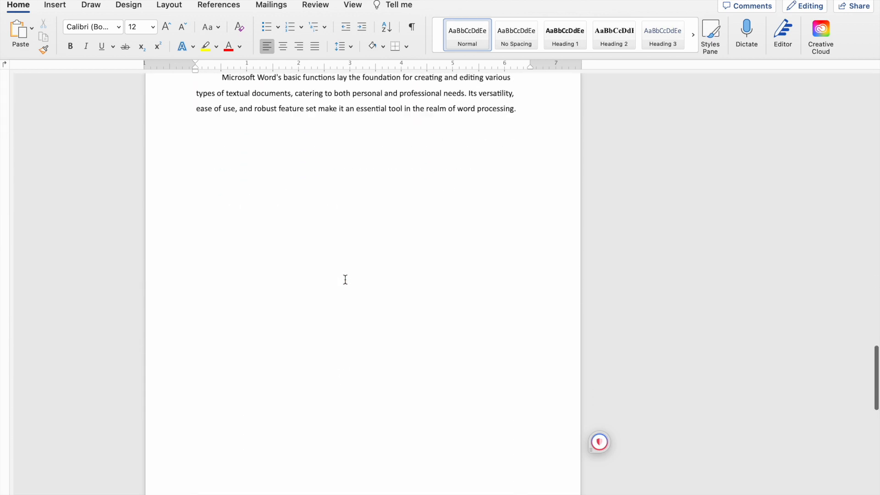
{"action": "scroll", "coordinate": [345, 279], "scroll_direction": "up", "scroll_amount": 5}
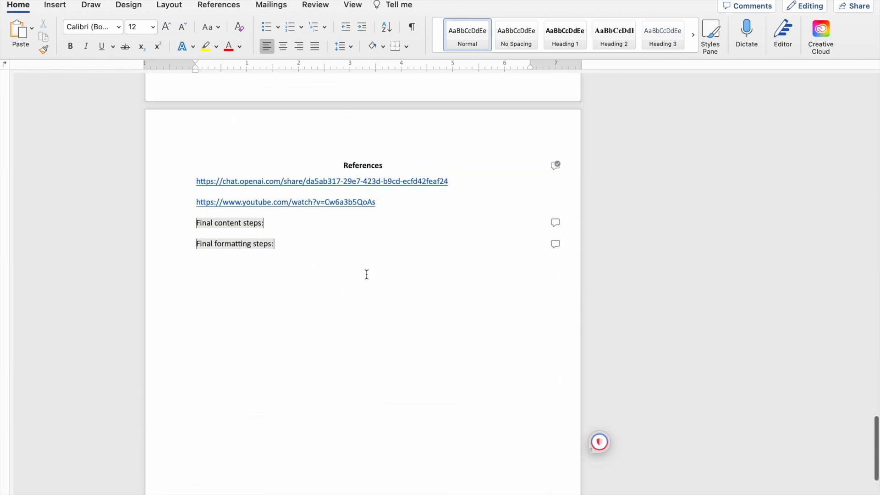
{"action": "scroll", "coordinate": [649, 315], "scroll_direction": "down", "scroll_amount": 2}
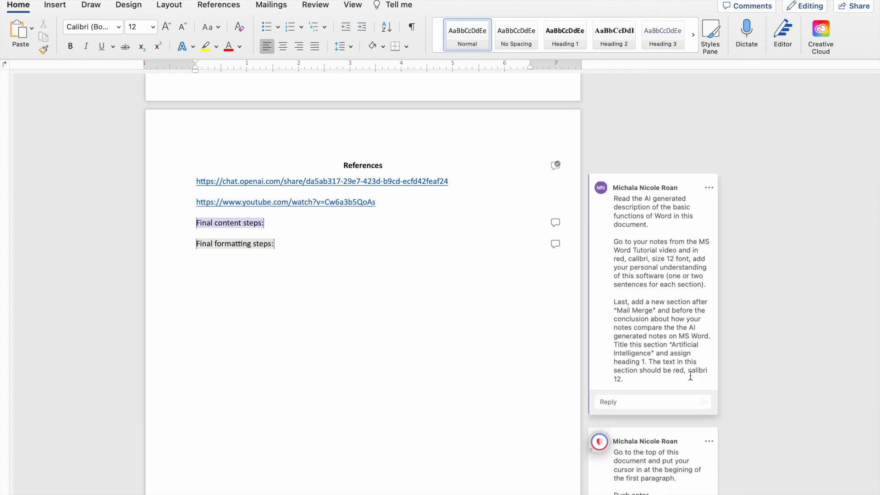
{"action": "scroll", "coordinate": [691, 376], "scroll_direction": "down", "scroll_amount": 2}
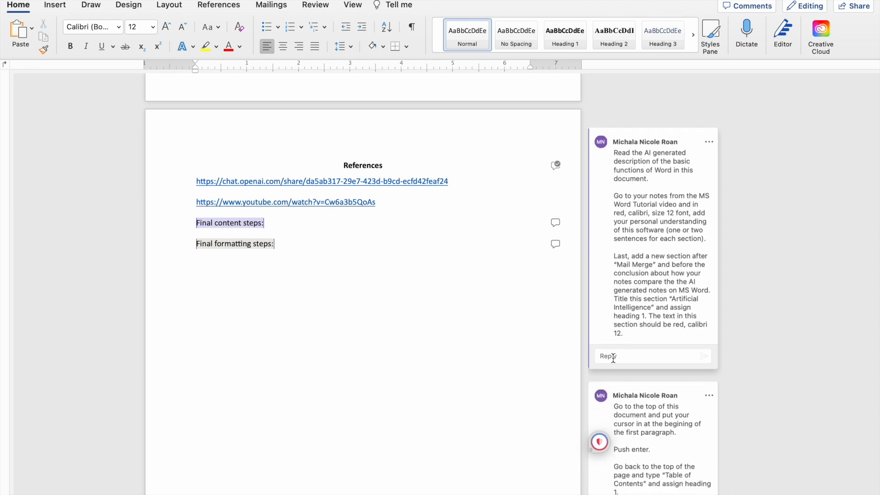
{"action": "scroll", "coordinate": [610, 355], "scroll_direction": "down", "scroll_amount": 5}
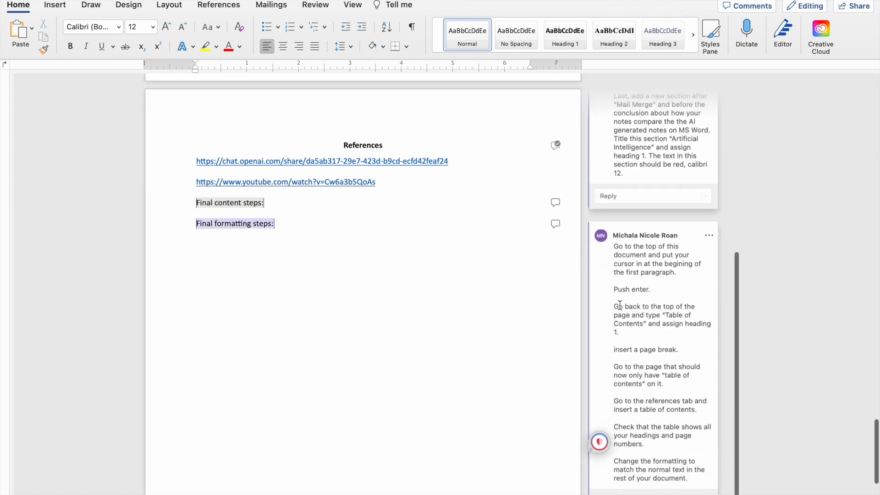
{"action": "scroll", "coordinate": [619, 305], "scroll_direction": "up", "scroll_amount": 4}
{"action": "left_click", "coordinate": [709, 120]}
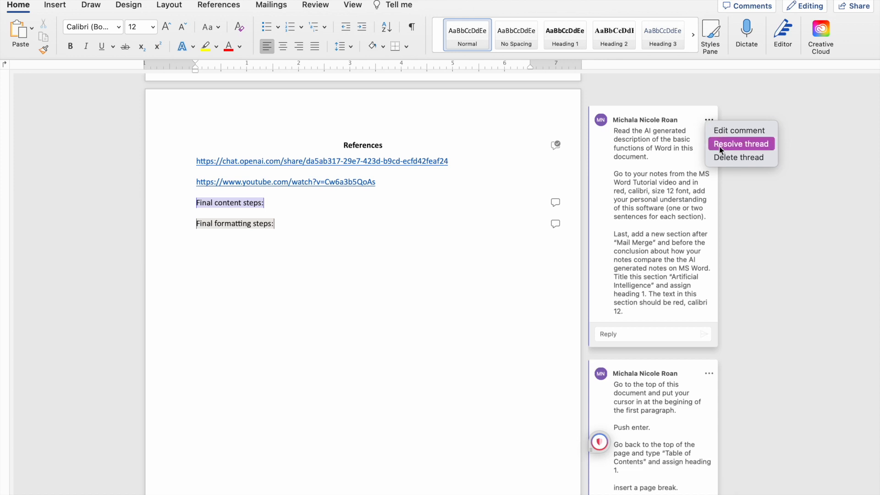
{"action": "left_click", "coordinate": [721, 149]}
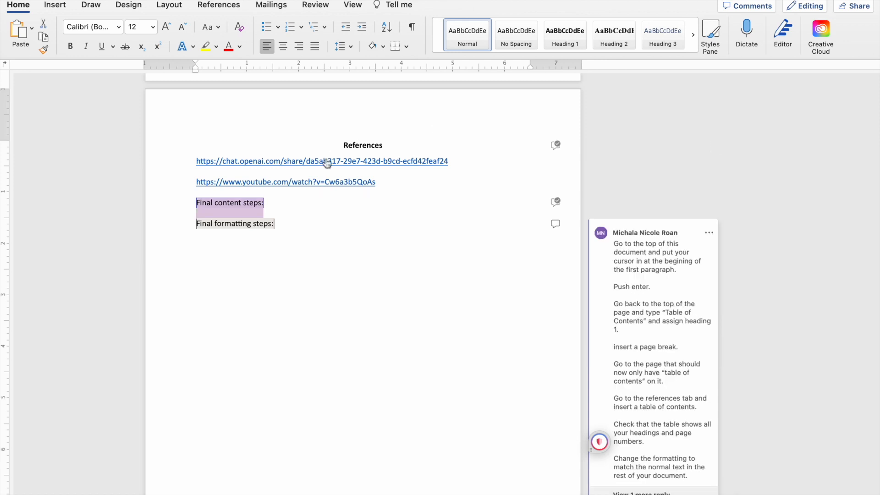
Delete the "Final content steps:" line from the References page.
{"action": "left_click_drag", "start_coordinate": [282, 201], "coordinate": [196, 201]}
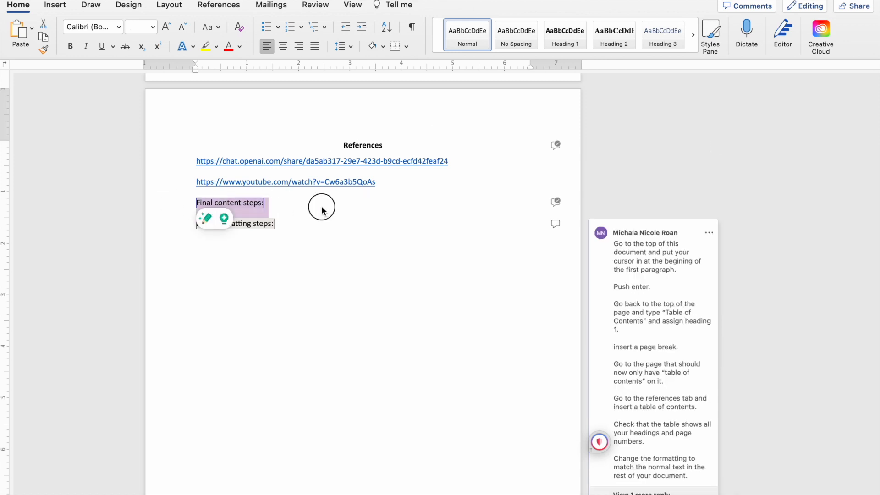
{"action": "left_click", "coordinate": [265, 202]}
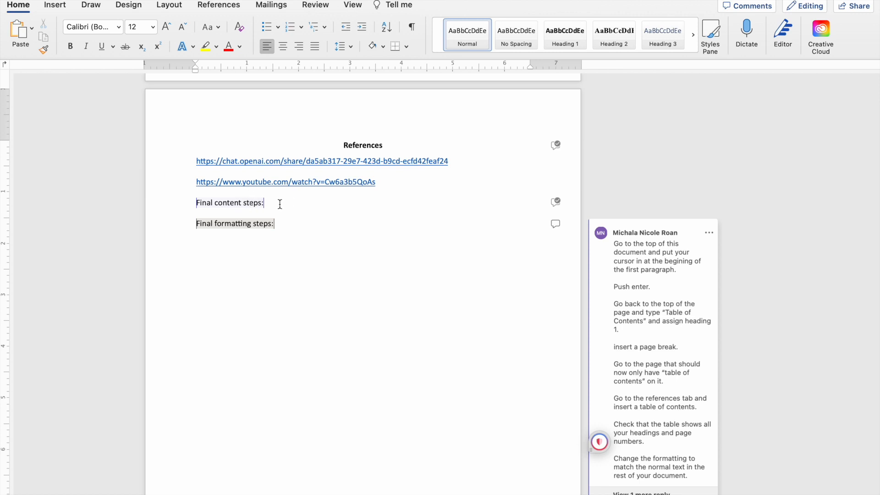
{"action": "left_click_drag", "start_coordinate": [280, 203], "coordinate": [196, 202]}
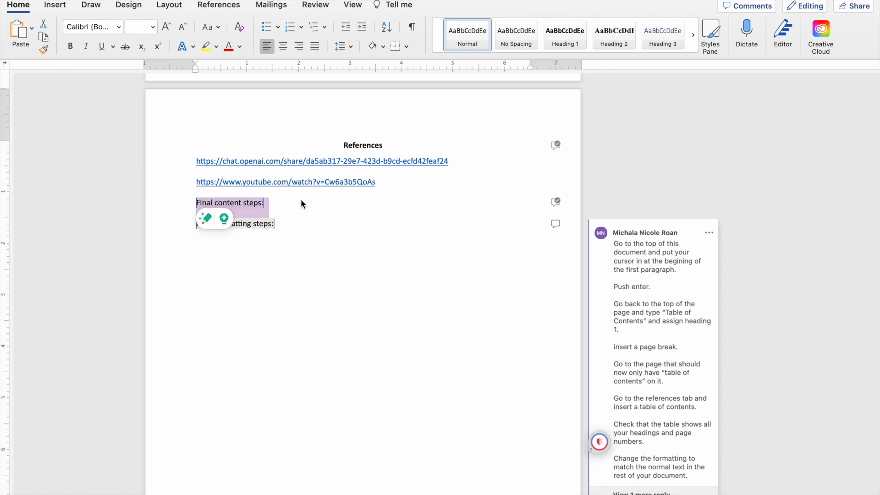
{"action": "key", "text": "BackSpace"}
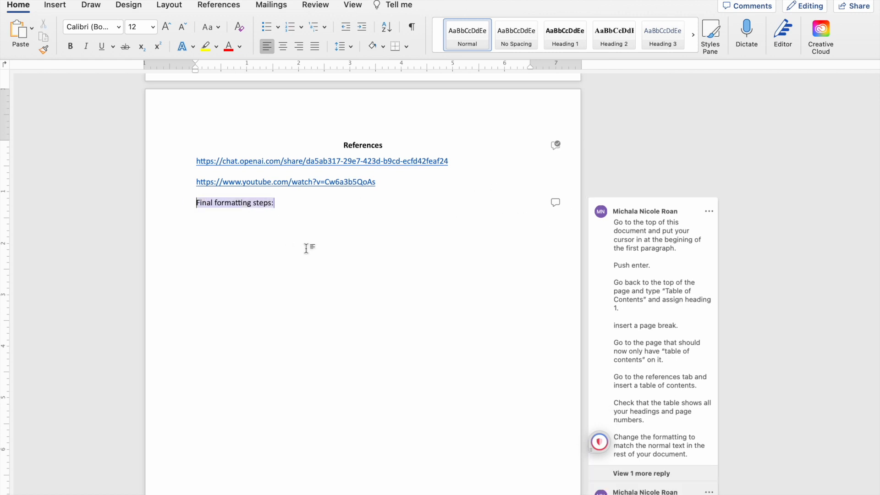
Read the comment and reply attached to "Final formatting steps:" for the table of contents and saving instructions.
{"action": "scroll", "coordinate": [307, 248], "scroll_direction": "down", "scroll_amount": 2}
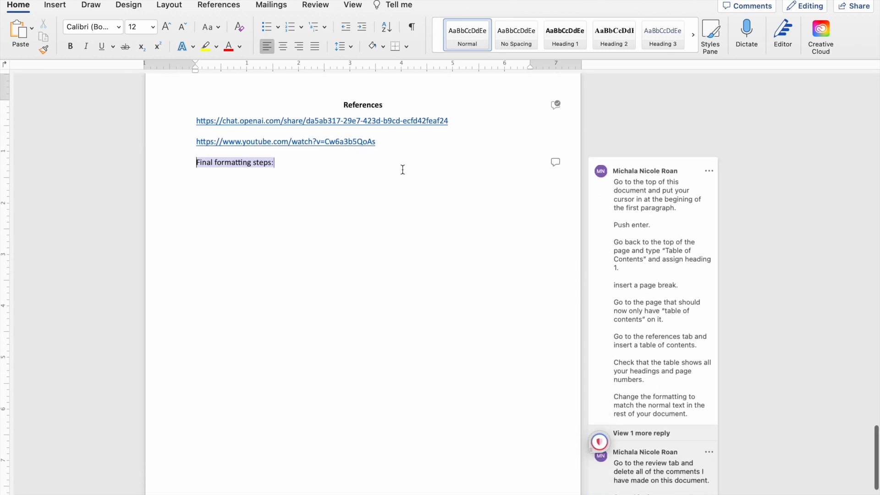
{"action": "scroll", "coordinate": [602, 291], "scroll_direction": "down", "scroll_amount": 3}
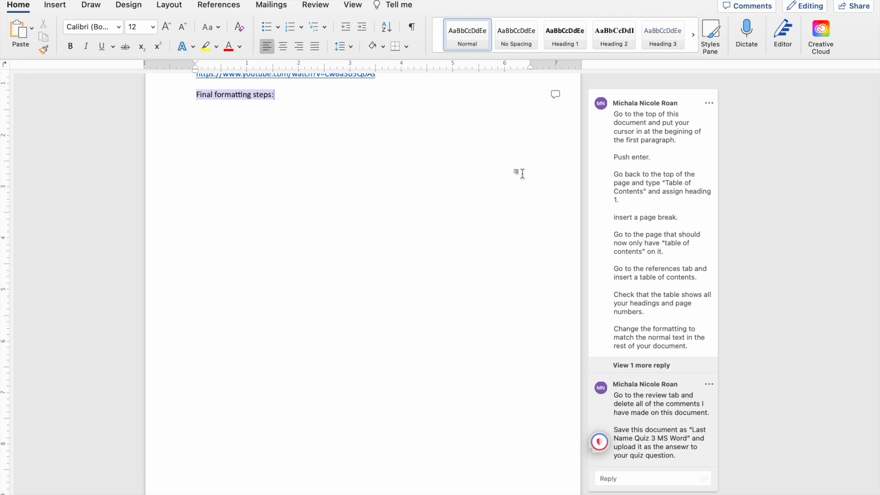
{"action": "scroll", "coordinate": [452, 204], "scroll_direction": "up", "scroll_amount": 6}
{"action": "scroll", "coordinate": [452, 205], "scroll_direction": "down", "scroll_amount": 6}
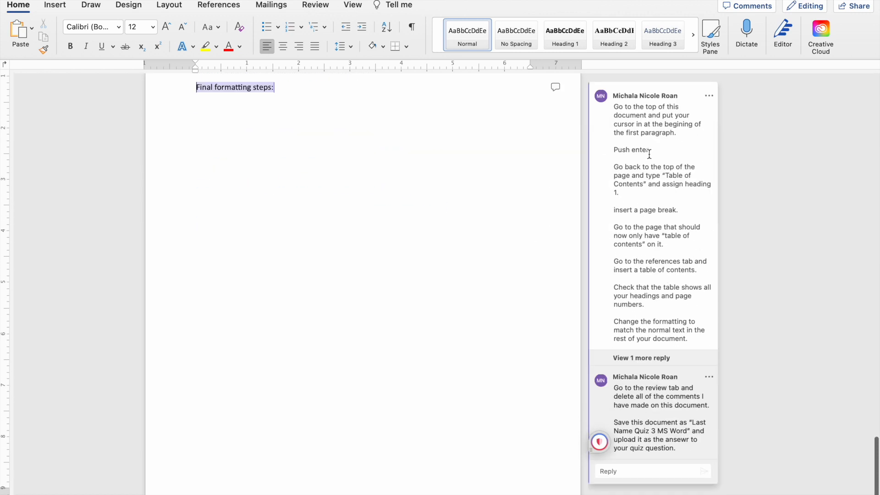
{"action": "scroll", "coordinate": [417, 213], "scroll_direction": "up", "scroll_amount": 1}
{"action": "scroll", "coordinate": [417, 213], "scroll_direction": "up", "scroll_amount": 15}
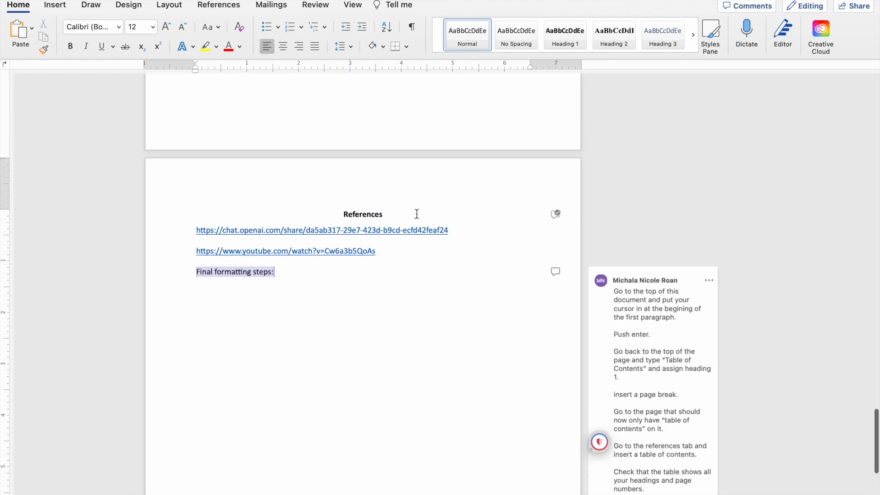
Add a "Table of Contents" line above the first body paragraph, followed by an empty line.
{"action": "scroll", "coordinate": [416, 214], "scroll_direction": "up", "scroll_amount": 15}
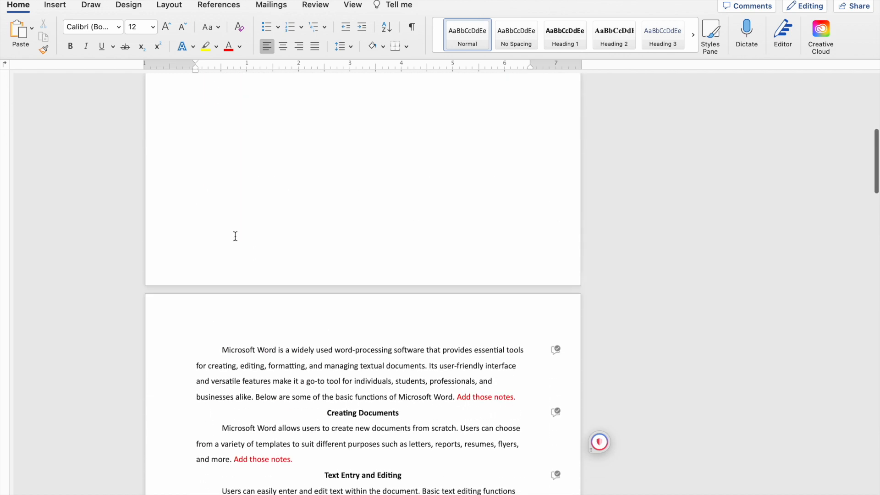
{"action": "left_click", "coordinate": [224, 354]}
{"action": "scroll", "coordinate": [319, 330], "scroll_direction": "up", "scroll_amount": 3}
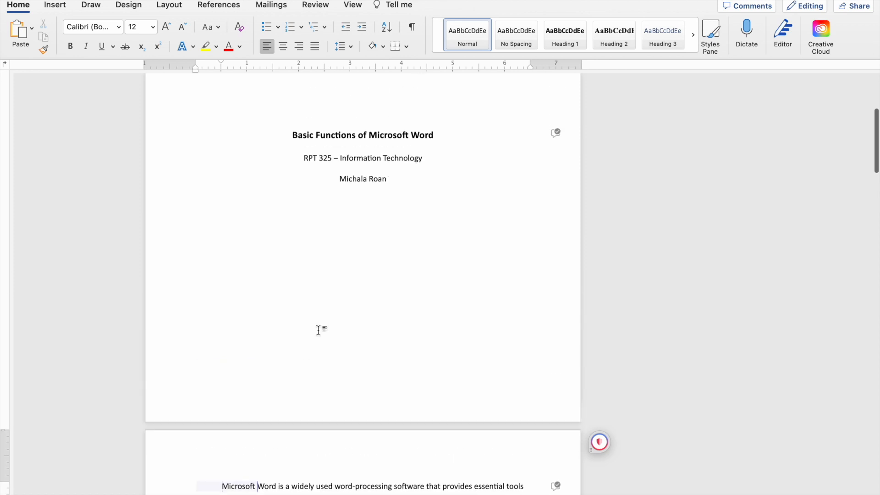
{"action": "scroll", "coordinate": [321, 330], "scroll_direction": "down", "scroll_amount": 4}
{"action": "scroll", "coordinate": [218, 324], "scroll_direction": "up", "scroll_amount": 1}
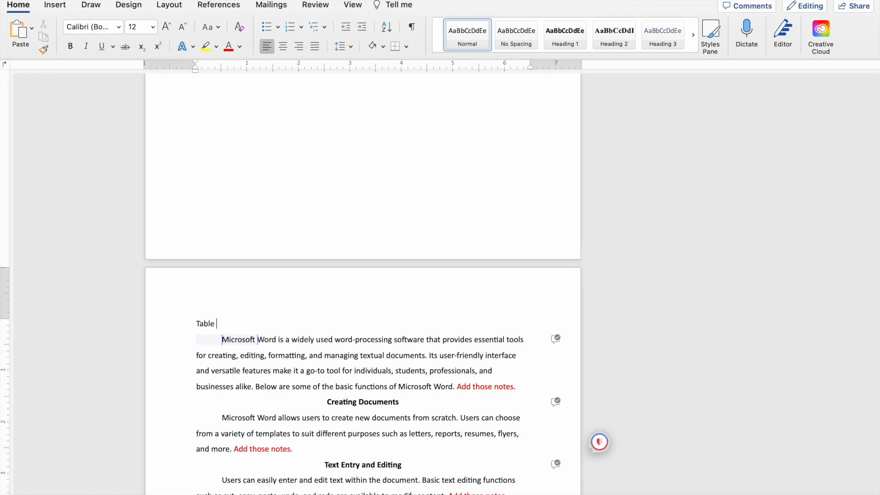
{"action": "type", "text": "Contents"}
{"action": "left_click", "coordinate": [270, 324]}
{"action": "key", "text": "Return"}
{"action": "key", "text": "Return"}
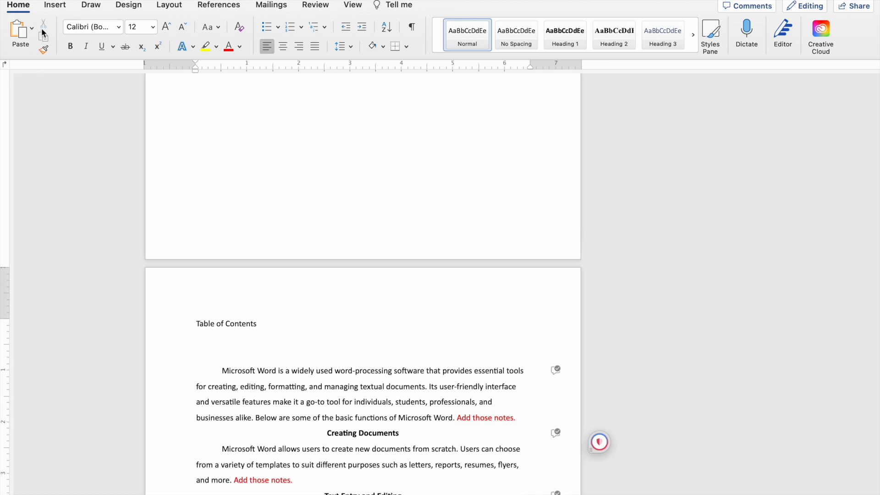
Insert a page break below the "Table of Contents" line and check that it stands alone on its page.
{"action": "left_click", "coordinate": [56, 6]}
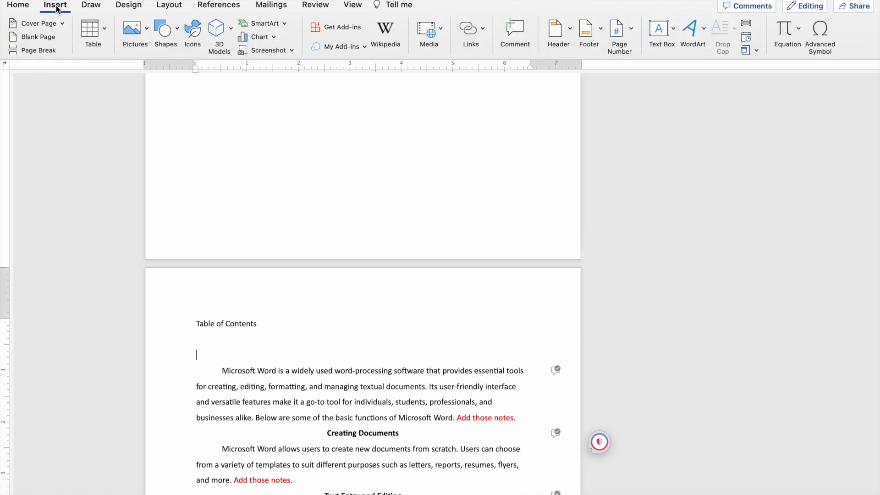
{"action": "left_click", "coordinate": [33, 50]}
{"action": "scroll", "coordinate": [239, 236], "scroll_direction": "up", "scroll_amount": 10}
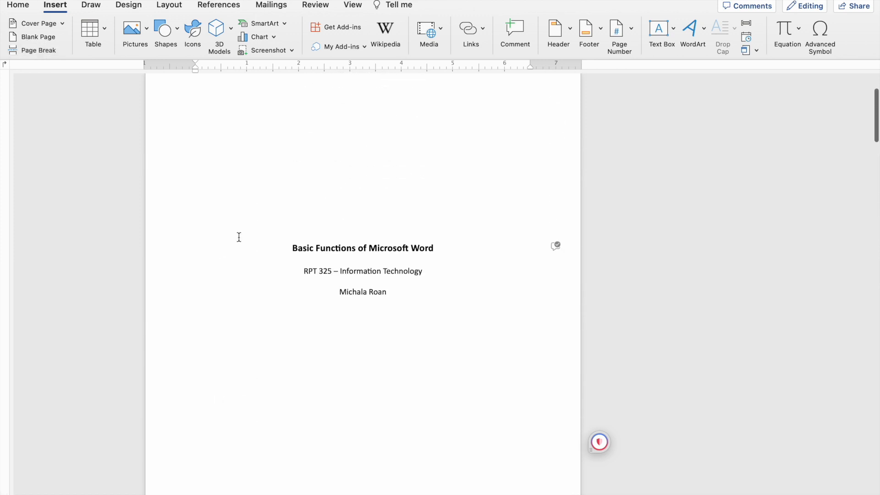
{"action": "scroll", "coordinate": [239, 236], "scroll_direction": "down", "scroll_amount": 7}
{"action": "scroll", "coordinate": [239, 237], "scroll_direction": "down", "scroll_amount": 3}
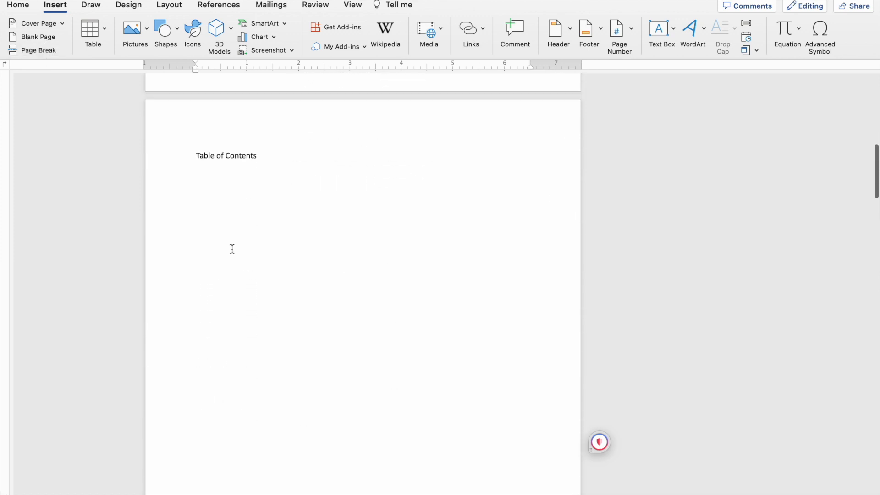
Remove the empty line above the first body paragraph and restore that paragraph's first-line indent.
{"action": "scroll", "coordinate": [232, 250], "scroll_direction": "down", "scroll_amount": 10}
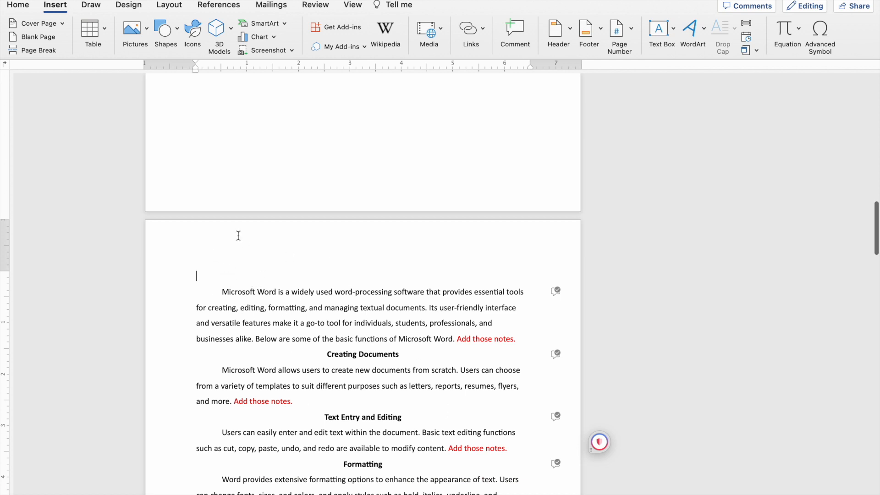
{"action": "key", "text": "Delete"}
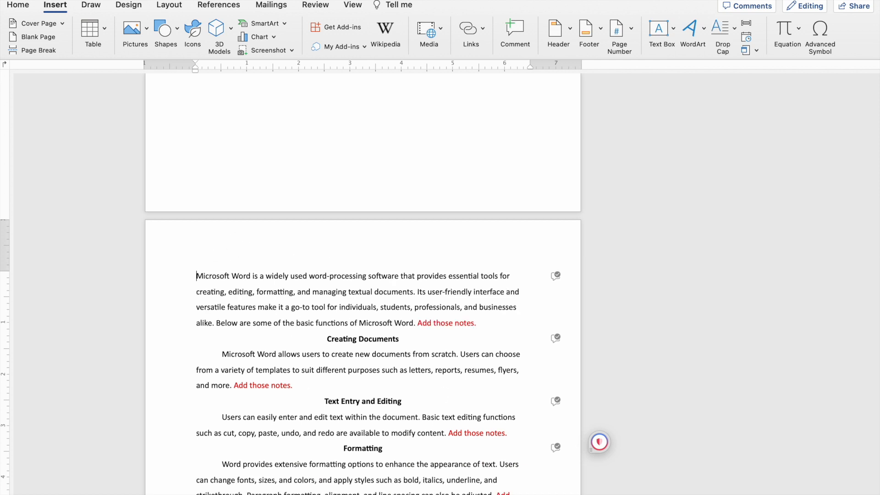
{"action": "key", "text": "Tab"}
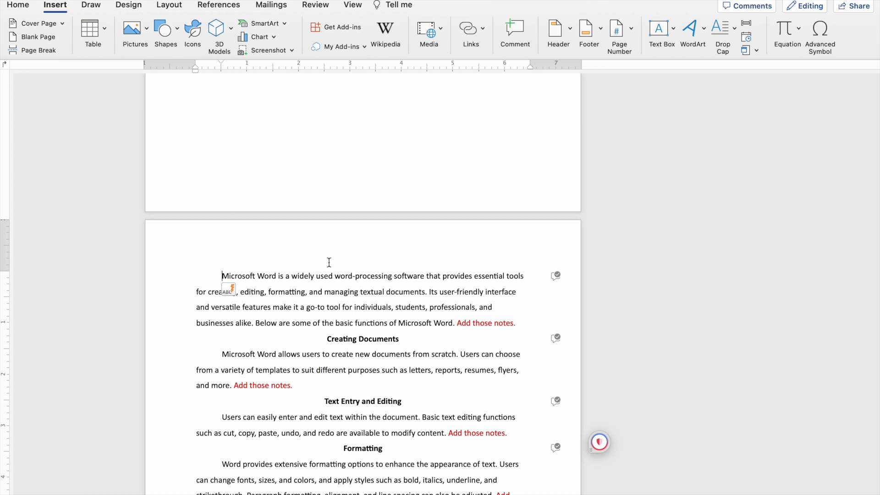
Apply the Heading 1 style to the "Table of Contents" title line.
{"action": "scroll", "coordinate": [381, 255], "scroll_direction": "up", "scroll_amount": 10}
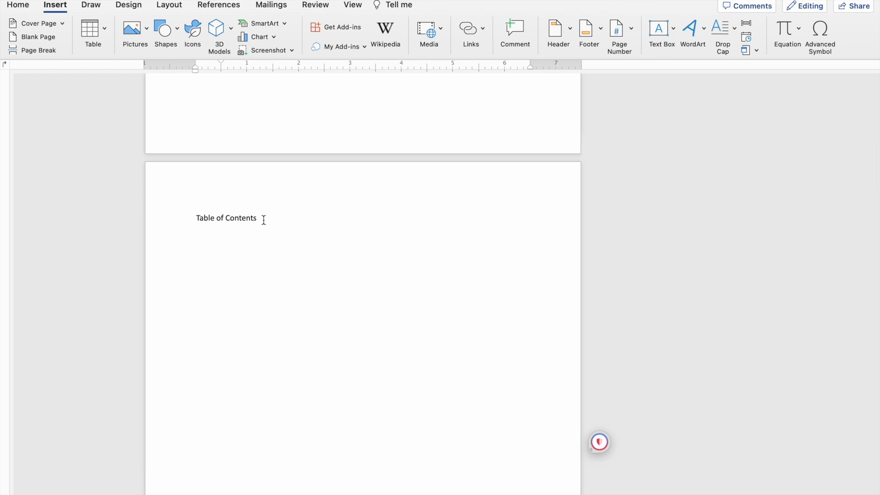
{"action": "left_click_drag", "start_coordinate": [264, 221], "coordinate": [187, 216]}
{"action": "left_click", "coordinate": [312, 233]}
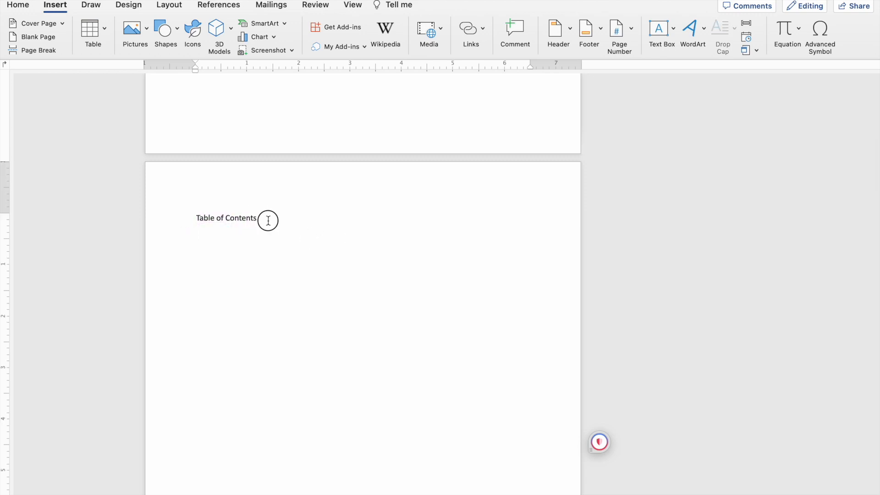
{"action": "left_click_drag", "start_coordinate": [267, 220], "coordinate": [179, 225]}
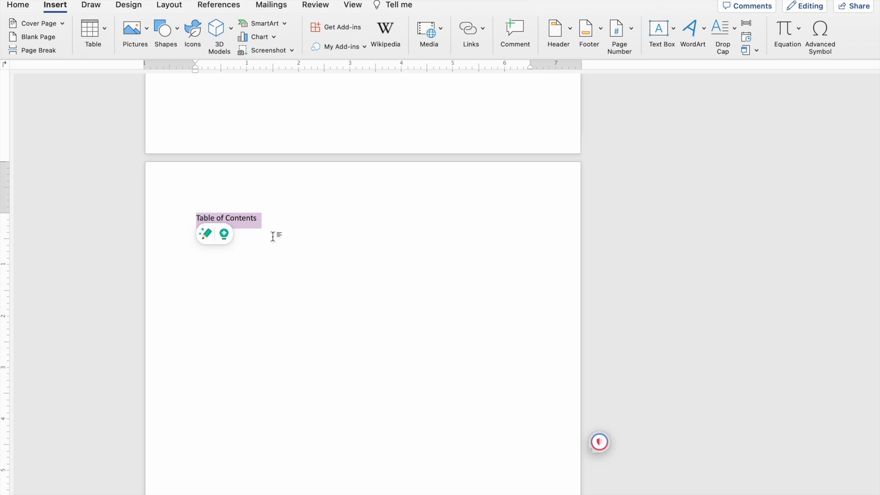
{"action": "left_click", "coordinate": [18, 6]}
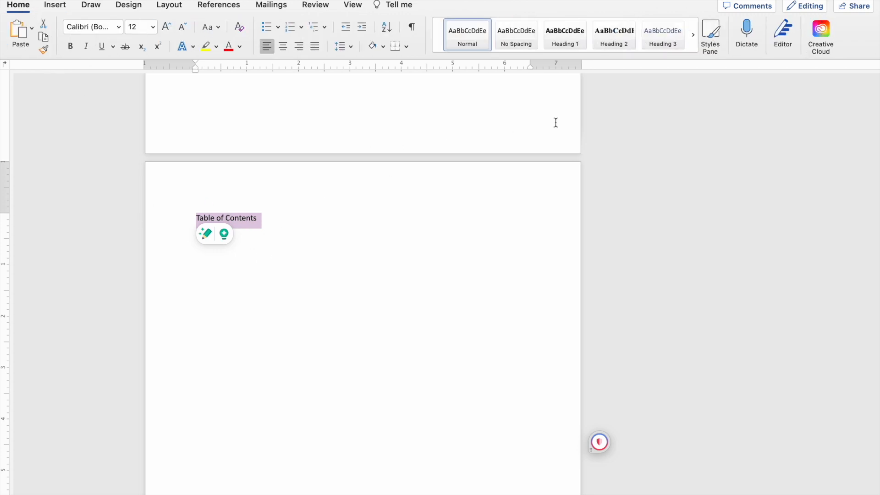
{"action": "left_click", "coordinate": [568, 31]}
{"action": "left_click", "coordinate": [436, 234]}
{"action": "left_click", "coordinate": [403, 217]}
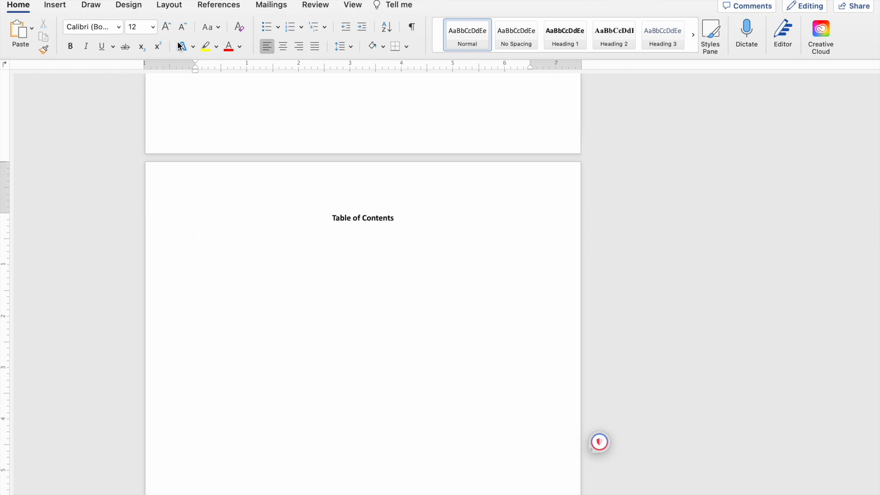
Insert an automatic table of contents in the Classic style on the line below the "Table of Contents" heading.
{"action": "left_click", "coordinate": [219, 5]}
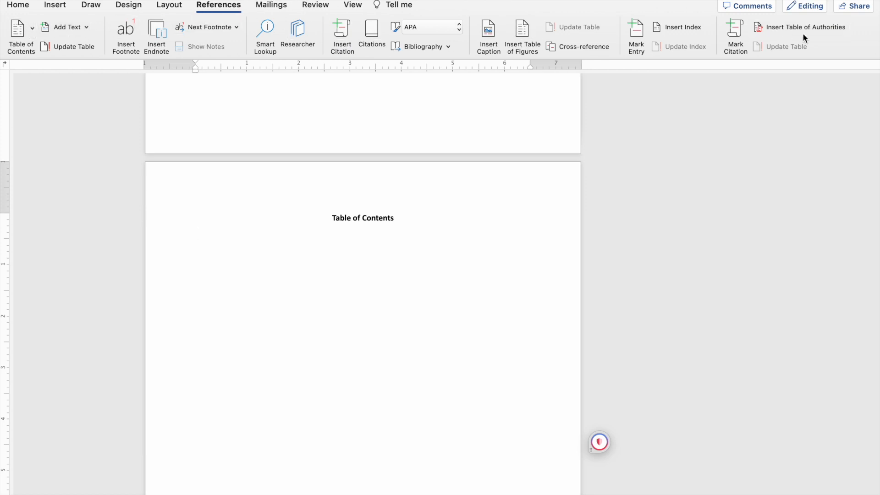
{"action": "left_click", "coordinate": [170, 5]}
{"action": "left_click", "coordinate": [130, 6]}
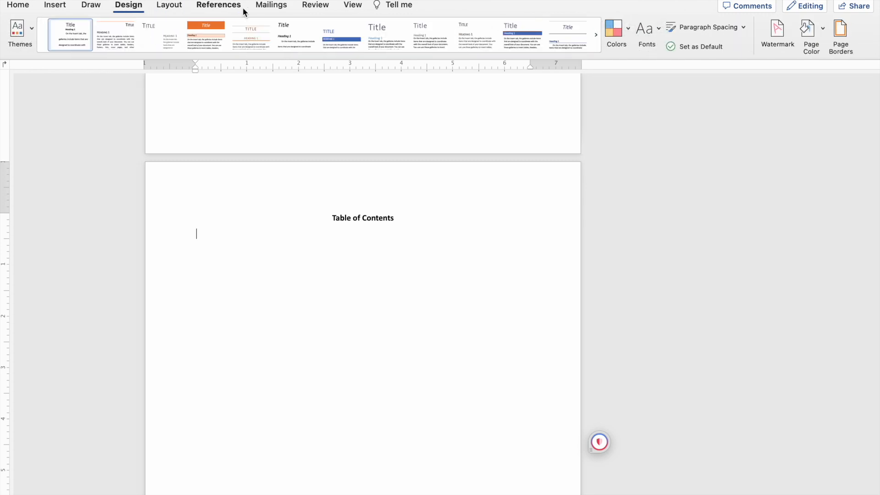
{"action": "left_click", "coordinate": [217, 6]}
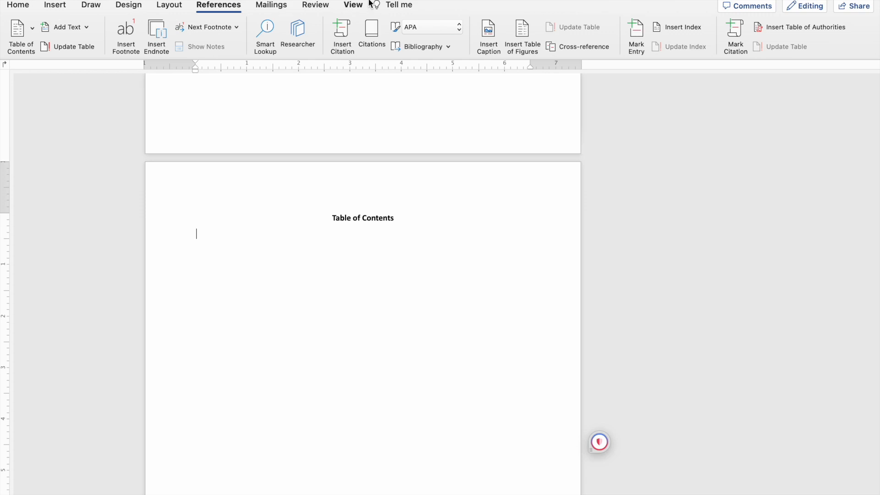
{"action": "left_click", "coordinate": [33, 29]}
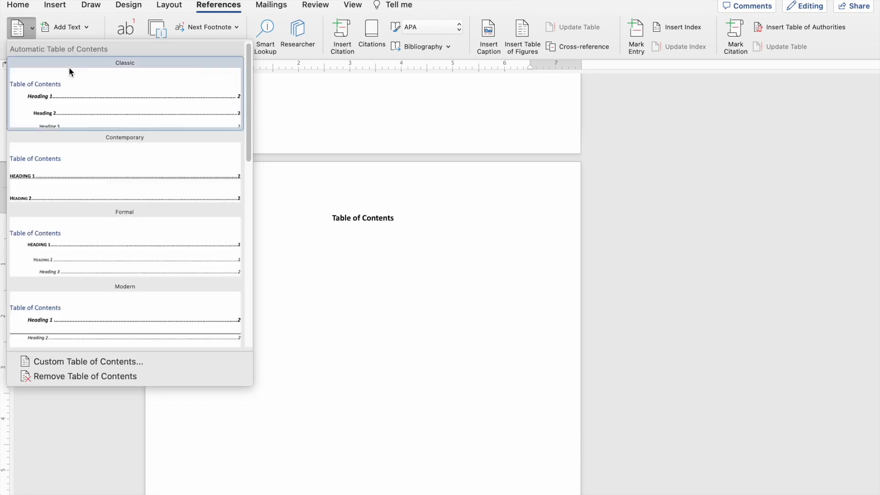
{"action": "left_click", "coordinate": [97, 98]}
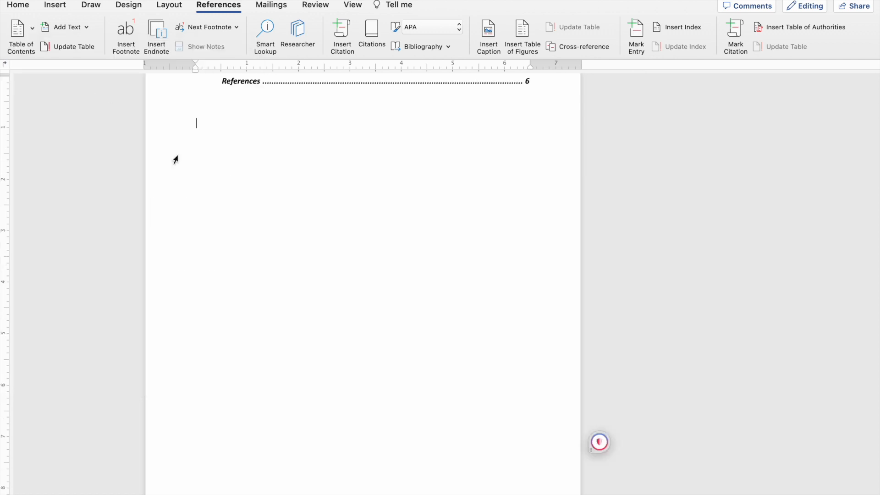
Delete the blue "Table of Contents" title that came with the inserted table.
{"action": "scroll", "coordinate": [281, 228], "scroll_direction": "up", "scroll_amount": 4}
{"action": "scroll", "coordinate": [282, 228], "scroll_direction": "up", "scroll_amount": 10}
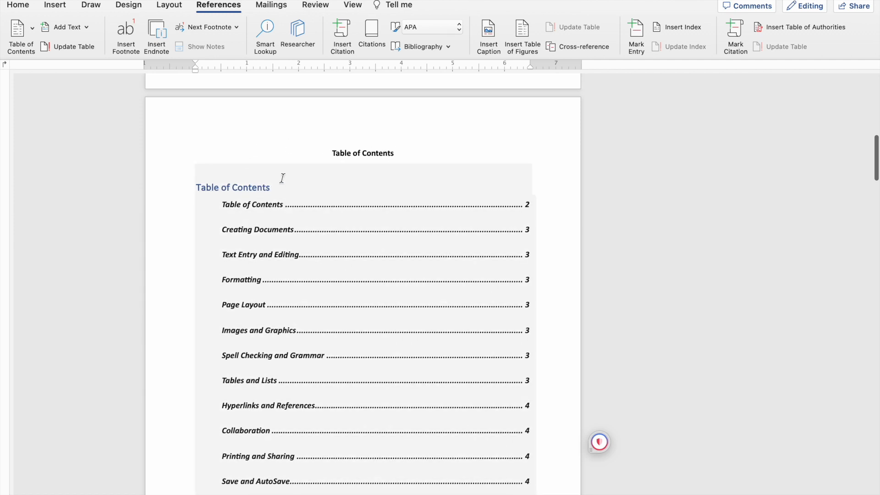
{"action": "scroll", "coordinate": [351, 160], "scroll_direction": "down", "scroll_amount": 3}
{"action": "scroll", "coordinate": [349, 138], "scroll_direction": "up", "scroll_amount": 1}
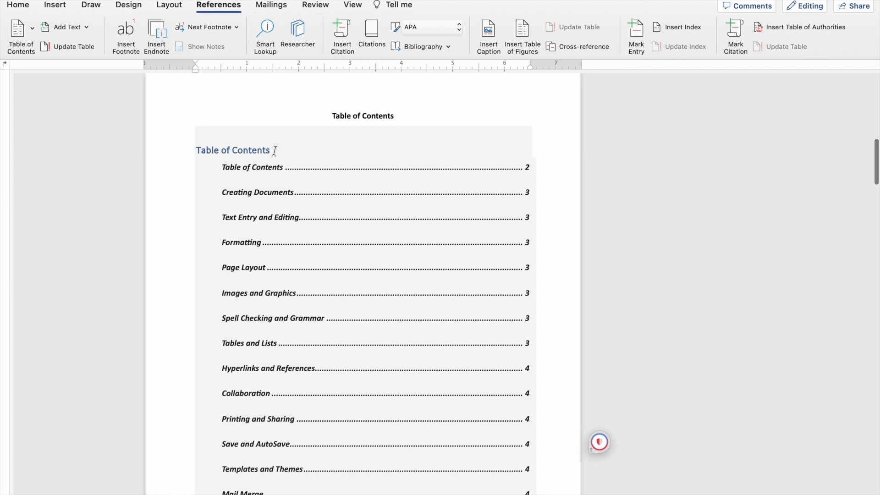
{"action": "left_click_drag", "start_coordinate": [275, 150], "coordinate": [205, 150]}
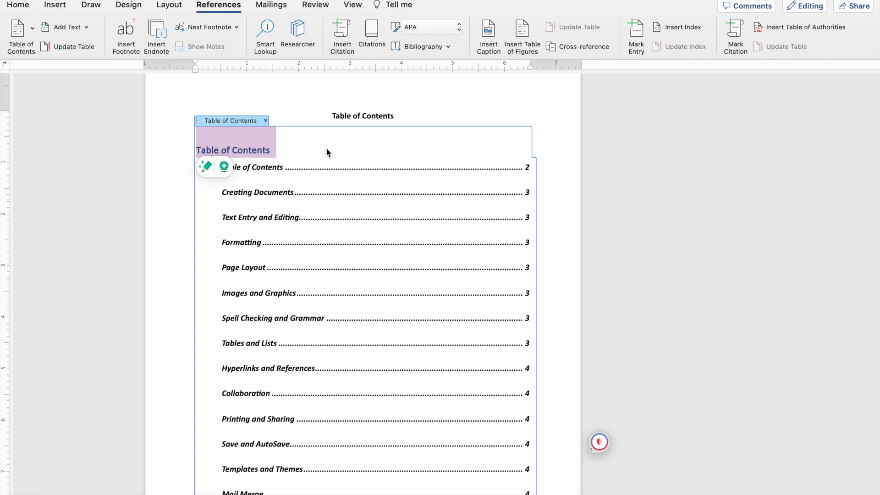
{"action": "key", "text": "BackSpace"}
Move the centered "Table of Contents" heading into the table's empty title line and remove the extra blank line below it.
{"action": "left_click_drag", "start_coordinate": [400, 116], "coordinate": [327, 118]}
{"action": "key", "text": "super+c"}
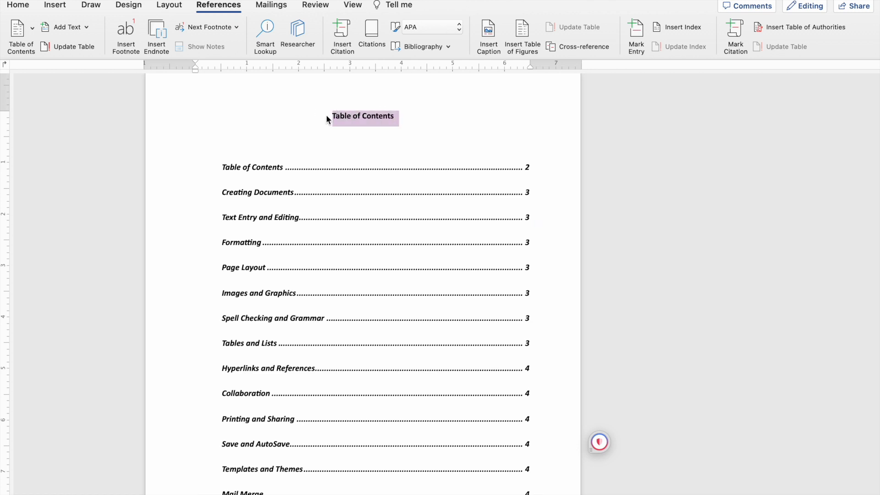
{"action": "key", "text": "BackSpace"}
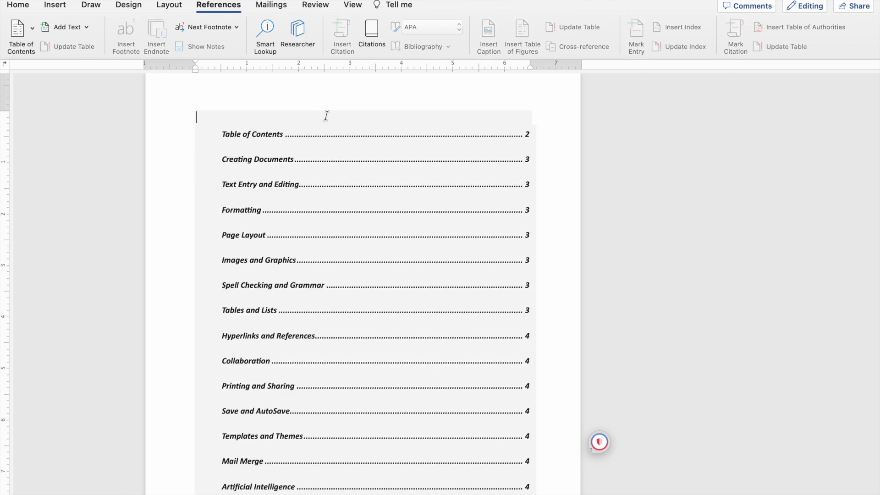
{"action": "left_click", "coordinate": [261, 122]}
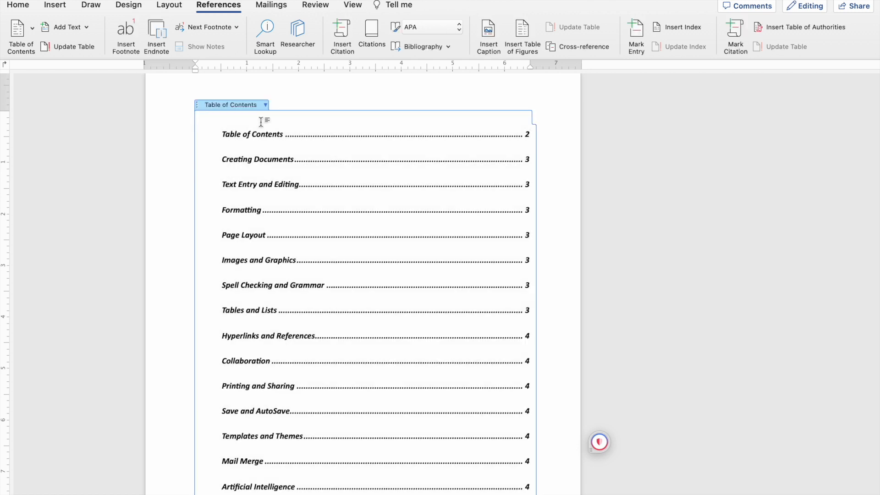
{"action": "key", "text": "super+v"}
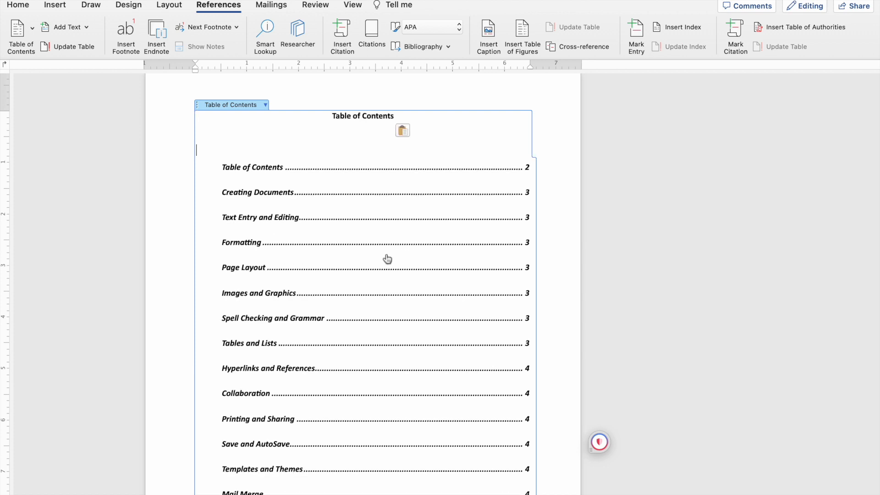
{"action": "key", "text": "BackSpace"}
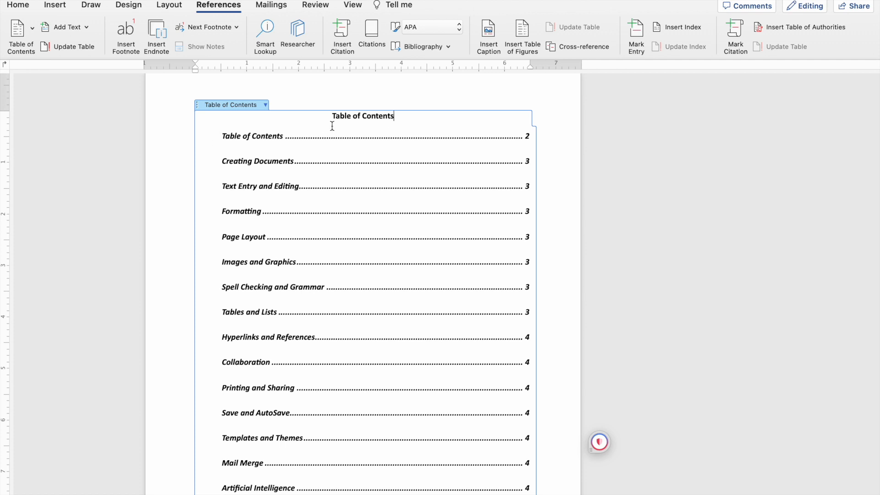
Remove the indent from every entry in the table of contents, from "Table of Contents" down to "References".
{"action": "key", "text": "Left"}
{"action": "key", "text": "Left"}
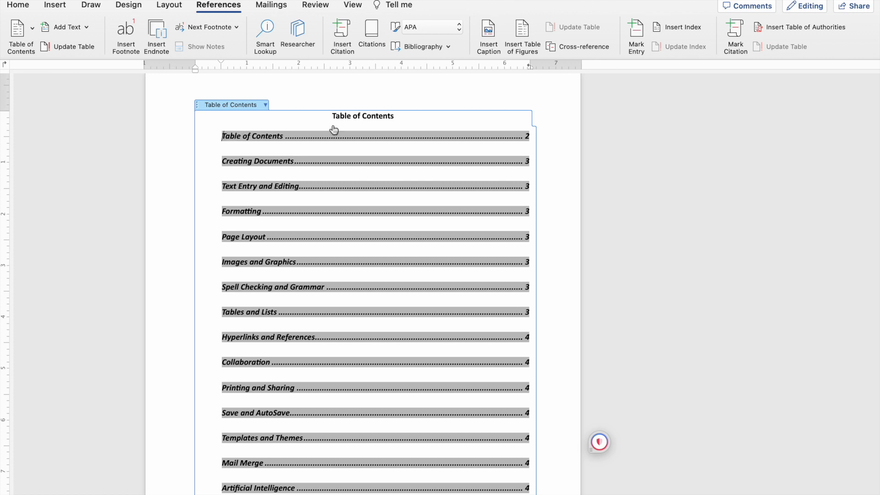
{"action": "key", "text": "BackSpace"}
{"action": "key", "text": "Down"}
{"action": "key", "text": "BackSpace"}
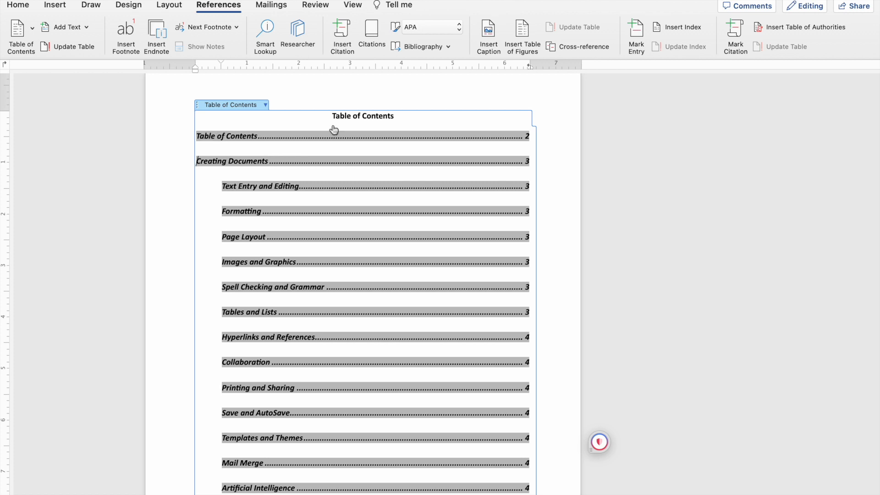
{"action": "key", "text": "BackSpace"}
{"action": "key", "text": "BackSpace"}
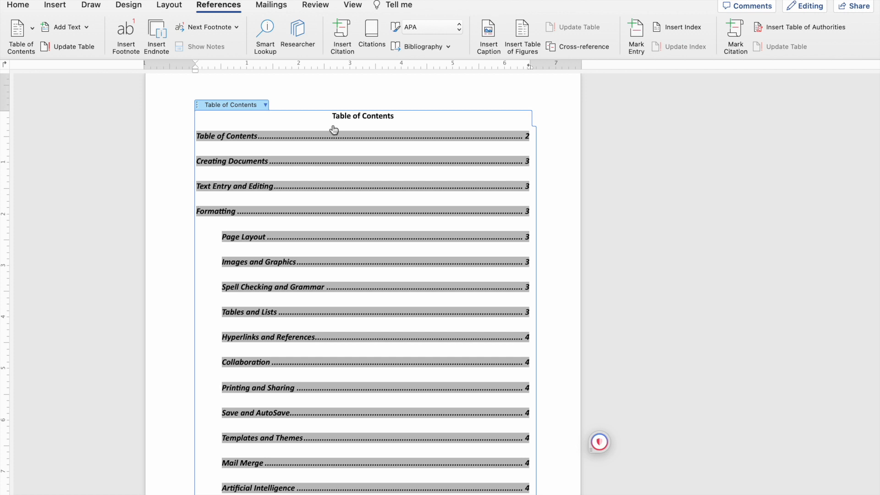
{"action": "key", "text": "BackSpace"}
{"action": "key", "text": "BackSpace"}
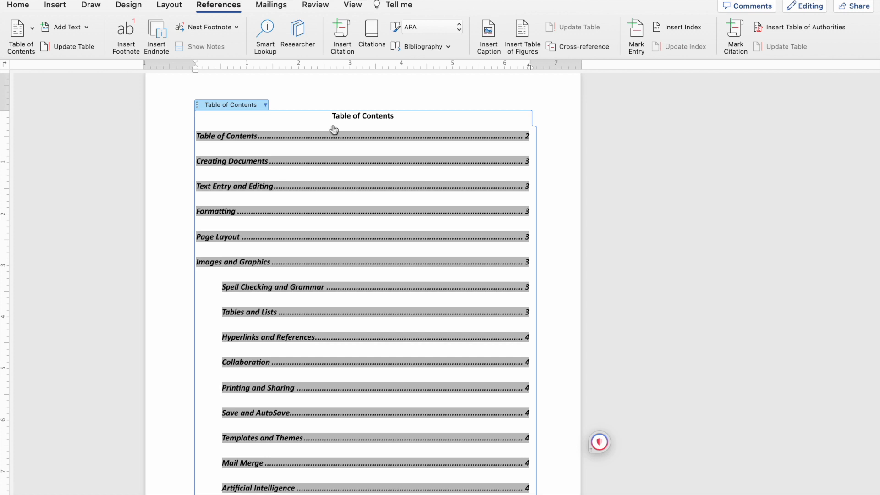
{"action": "key", "text": "Down"}
{"action": "key", "text": "BackSpace"}
{"action": "key", "text": "BackSpace"}
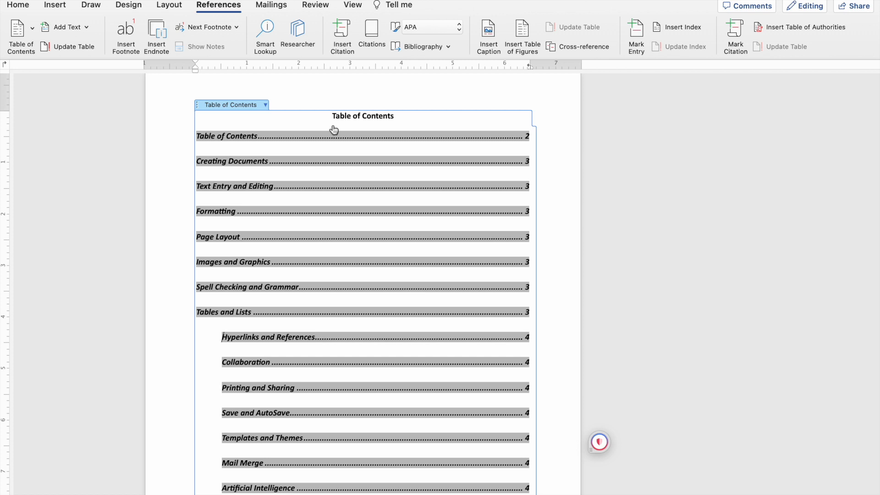
{"action": "key", "text": "BackSpace"}
{"action": "key", "text": "BackSpace"}
{"action": "key", "text": "Down"}
{"action": "key", "text": "BackSpace"}
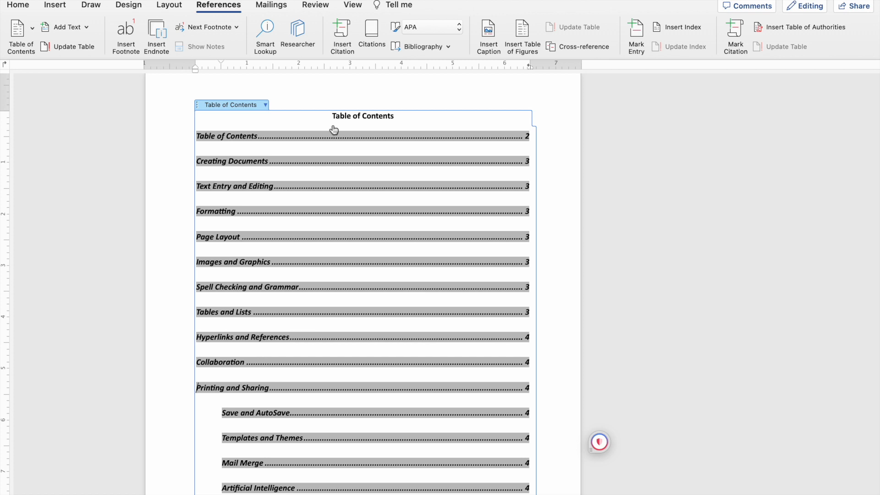
{"action": "key", "text": "BackSpace"}
{"action": "key", "text": "BackSpace"}
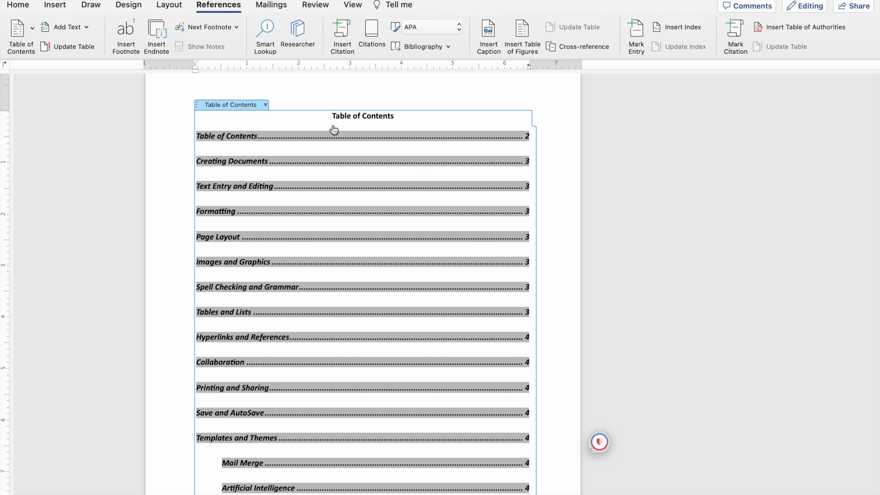
{"action": "key", "text": "BackSpace"}
{"action": "key", "text": "BackSpace"}
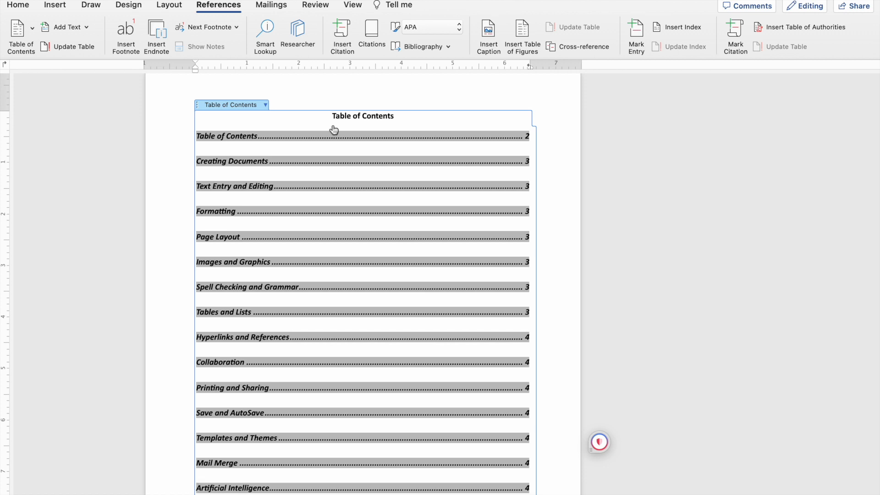
{"action": "scroll", "coordinate": [334, 131], "scroll_direction": "down", "scroll_amount": 4}
{"action": "key", "text": "Down"}
{"action": "key", "text": "BackSpace"}
{"action": "key", "text": "BackSpace"}
Remove the bold and italic formatting from all table of contents entries, leaving the title out of the selection.
{"action": "scroll", "coordinate": [370, 232], "scroll_direction": "up", "scroll_amount": 4}
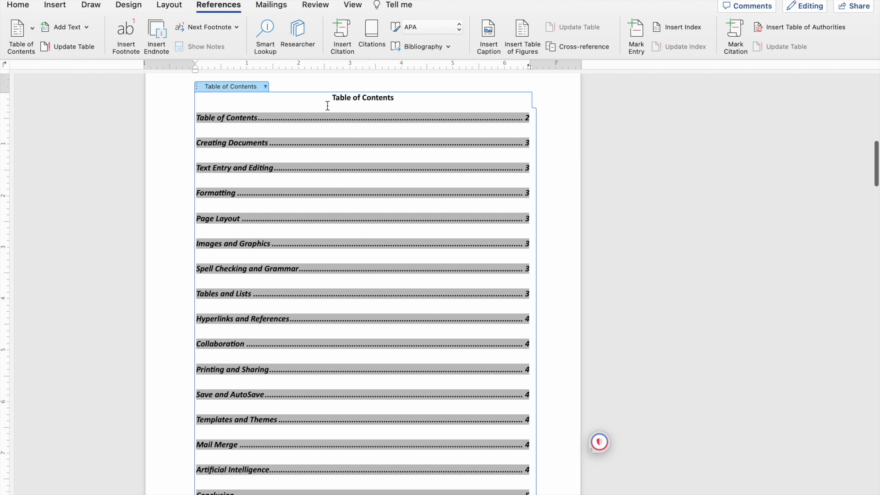
{"action": "scroll", "coordinate": [389, 146], "scroll_direction": "down", "scroll_amount": 5}
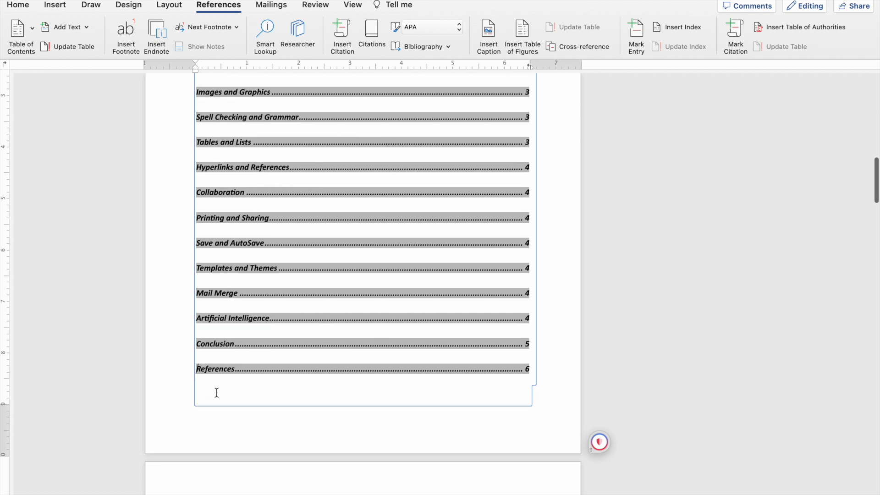
{"action": "left_click_drag", "start_coordinate": [221, 399], "coordinate": [187, 101]}
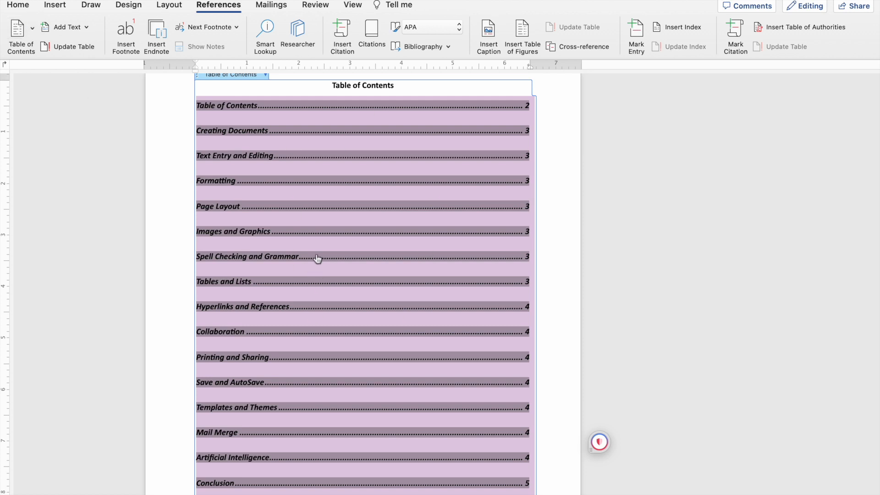
{"action": "scroll", "coordinate": [257, 151], "scroll_direction": "down", "scroll_amount": 3}
{"action": "scroll", "coordinate": [257, 150], "scroll_direction": "up", "scroll_amount": 5}
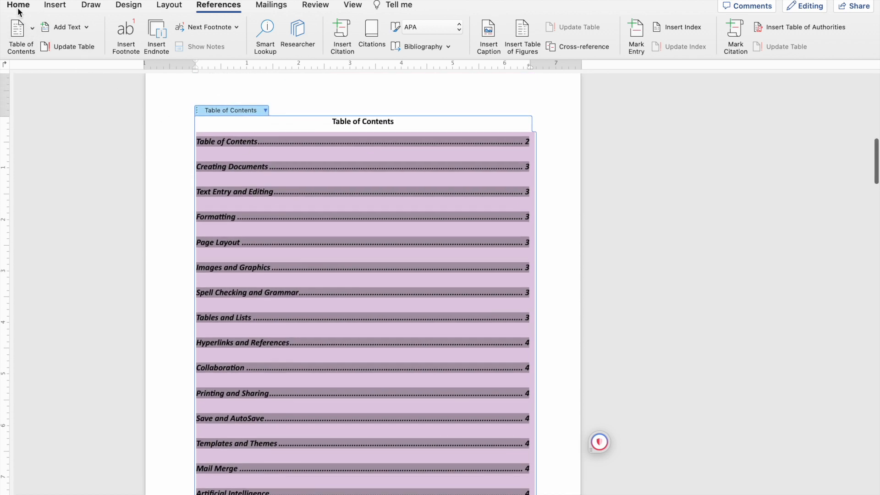
{"action": "left_click", "coordinate": [19, 7]}
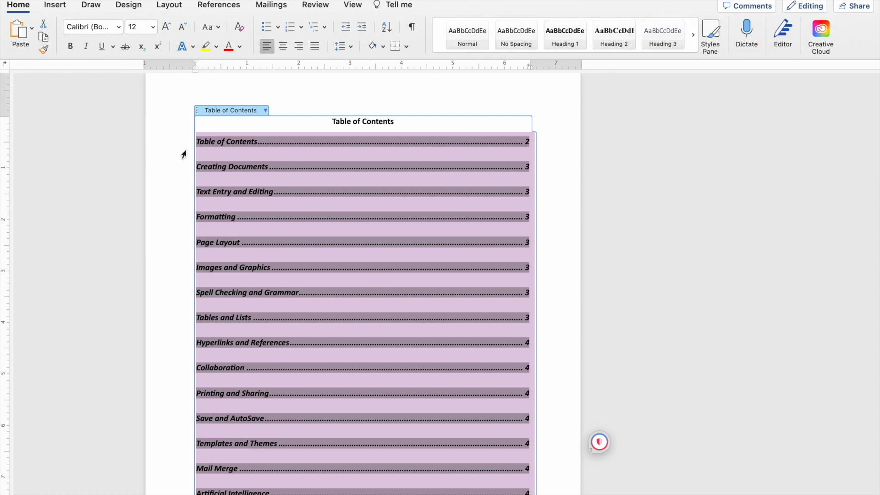
{"action": "left_click", "coordinate": [71, 46]}
{"action": "left_click", "coordinate": [89, 50]}
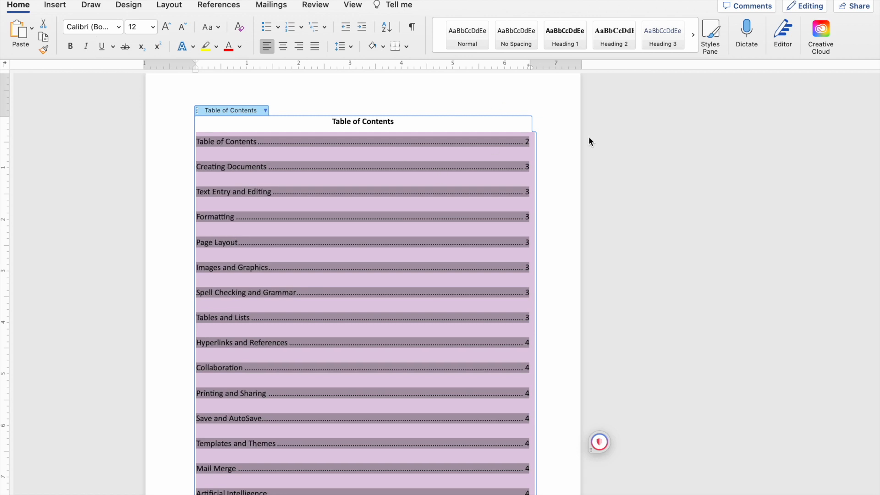
Deselect the table of contents entries and review the formatted table from its title to the References entry.
{"action": "left_click", "coordinate": [565, 167]}
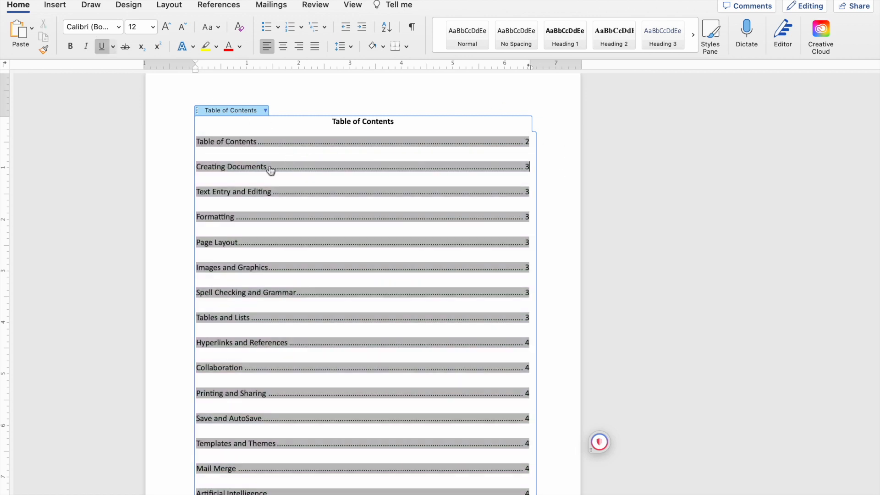
{"action": "scroll", "coordinate": [333, 239], "scroll_direction": "down", "scroll_amount": 3}
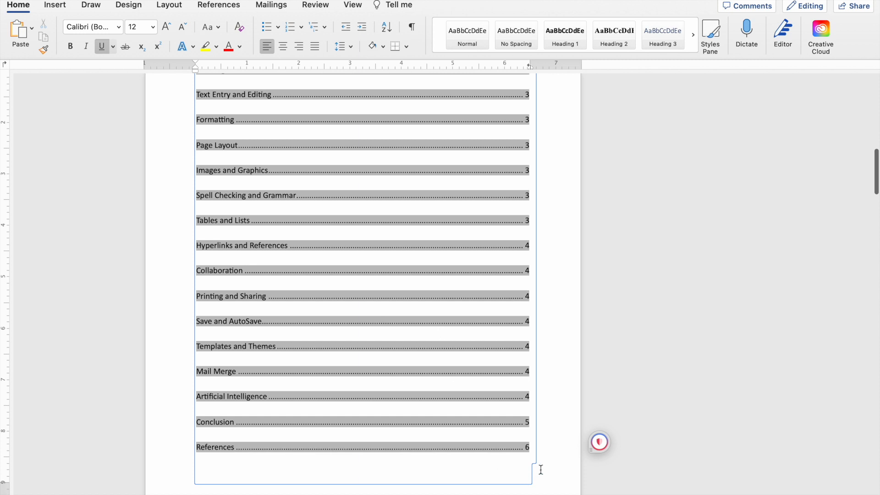
{"action": "left_click", "coordinate": [541, 470]}
{"action": "scroll", "coordinate": [321, 271], "scroll_direction": "up", "scroll_amount": 7}
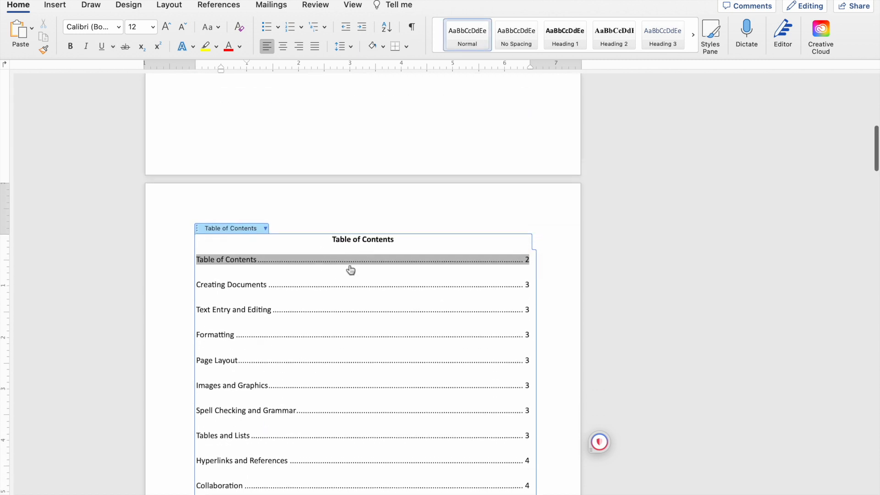
{"action": "scroll", "coordinate": [337, 140], "scroll_direction": "up", "scroll_amount": 7}
{"action": "scroll", "coordinate": [338, 193], "scroll_direction": "down", "scroll_amount": 17}
{"action": "scroll", "coordinate": [339, 198], "scroll_direction": "down", "scroll_amount": 12}
{"action": "scroll", "coordinate": [338, 193], "scroll_direction": "up", "scroll_amount": 10}
Delete the blank page before the opening paragraph so that the text follows directly after the table of contents page.
{"action": "scroll", "coordinate": [275, 266], "scroll_direction": "down", "scroll_amount": 5}
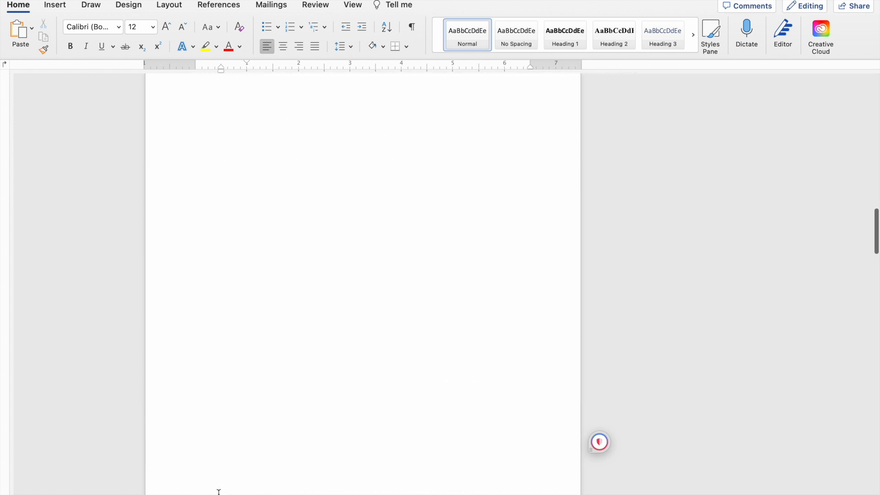
{"action": "scroll", "coordinate": [219, 492], "scroll_direction": "down", "scroll_amount": 3}
{"action": "left_click", "coordinate": [218, 480]}
{"action": "key", "text": "BackSpace"}
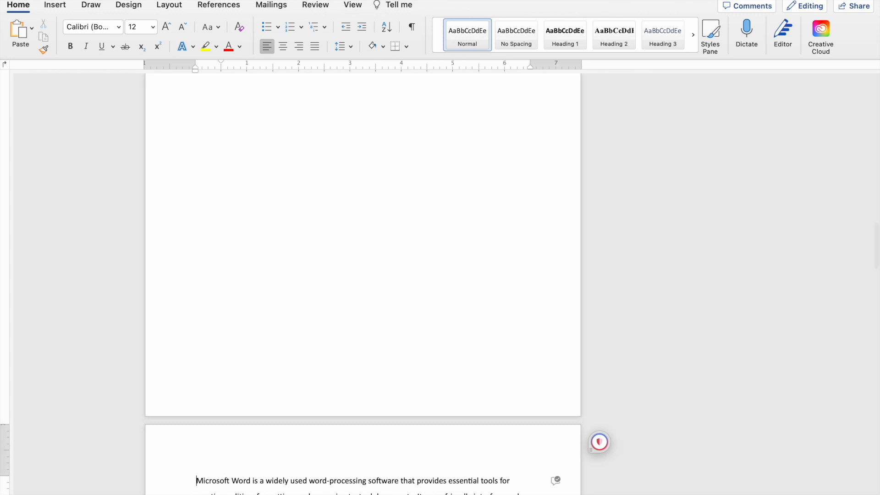
{"action": "key", "text": "BackSpace"}
{"action": "key", "text": "BackSpace"}
{"action": "key", "text": "BackSpace"}
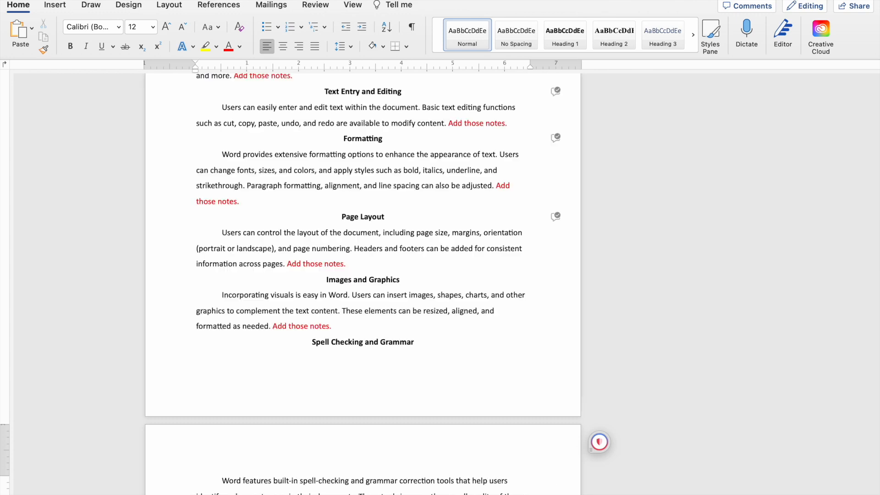
Remove the leftover blank line above the opening "Microsoft Word" paragraph and indent its first line.
{"action": "scroll", "coordinate": [362, 282], "scroll_direction": "down", "scroll_amount": 8}
{"action": "scroll", "coordinate": [362, 282], "scroll_direction": "up", "scroll_amount": 3}
{"action": "scroll", "coordinate": [271, 448], "scroll_direction": "down", "scroll_amount": 2}
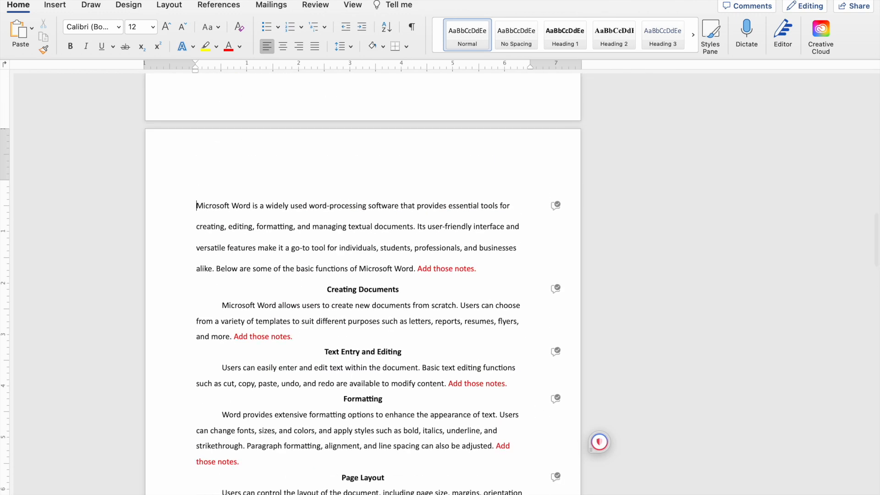
{"action": "key", "text": "Tab"}
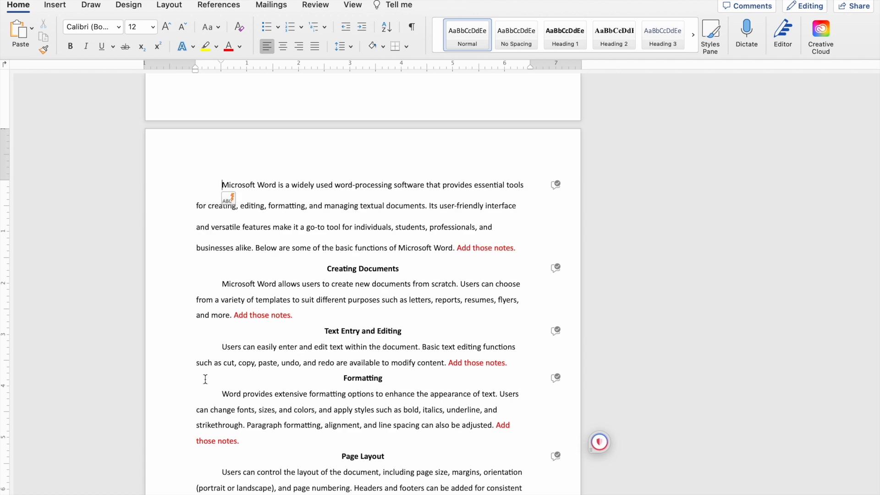
Update the table of contents using the option that refreshes page numbers only.
{"action": "scroll", "coordinate": [411, 218], "scroll_direction": "down", "scroll_amount": 3}
{"action": "scroll", "coordinate": [389, 211], "scroll_direction": "up", "scroll_amount": 12}
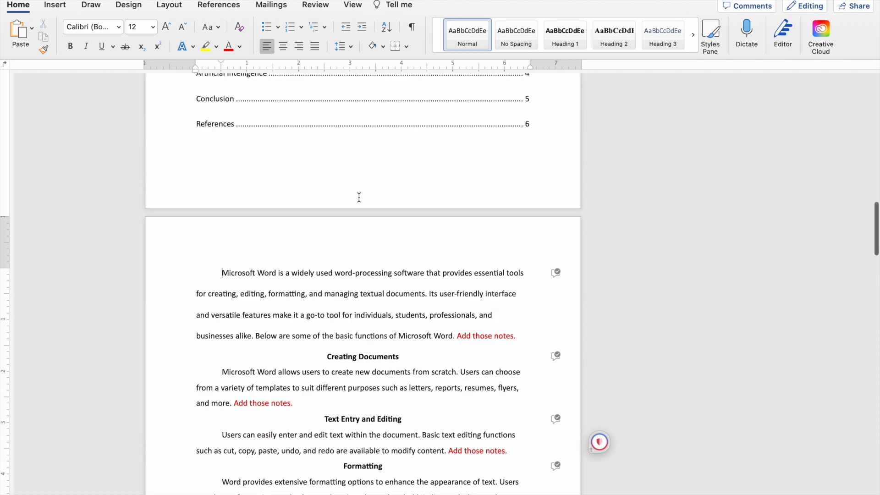
{"action": "scroll", "coordinate": [360, 202], "scroll_direction": "down", "scroll_amount": 6}
{"action": "scroll", "coordinate": [360, 239], "scroll_direction": "up", "scroll_amount": 3}
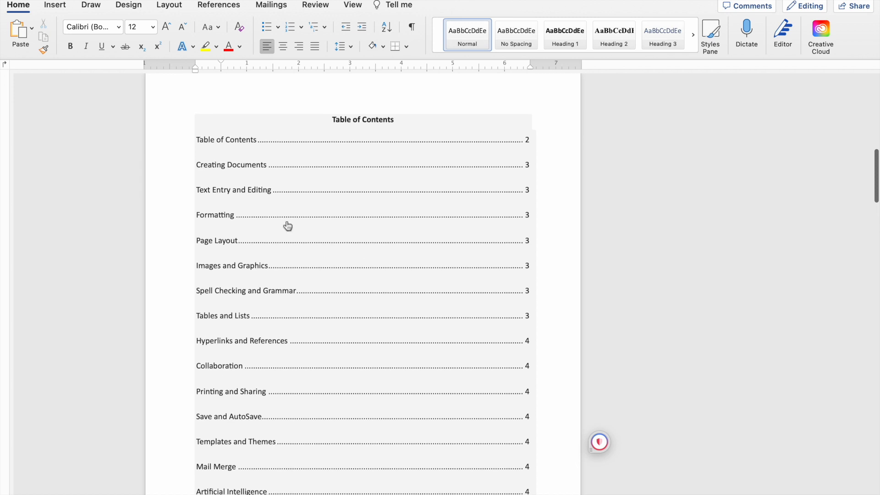
{"action": "scroll", "coordinate": [342, 309], "scroll_direction": "down", "scroll_amount": 1}
{"action": "left_click", "coordinate": [271, 106]}
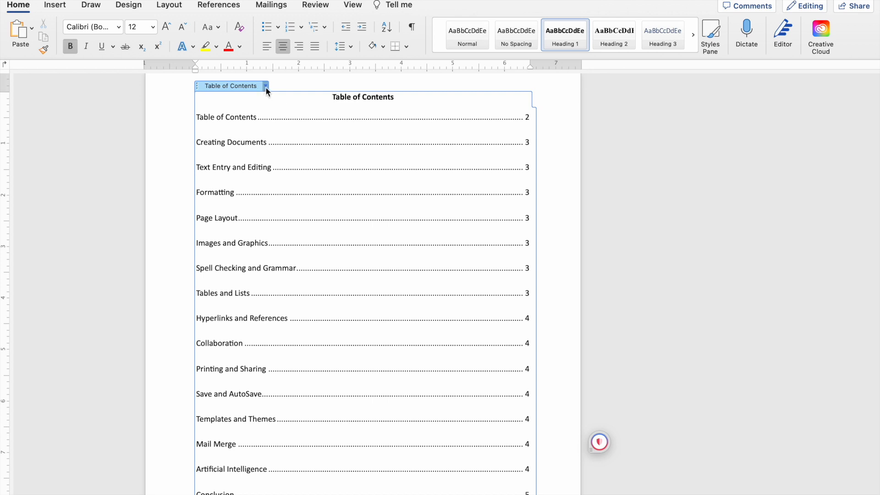
{"action": "right_click", "coordinate": [283, 102]}
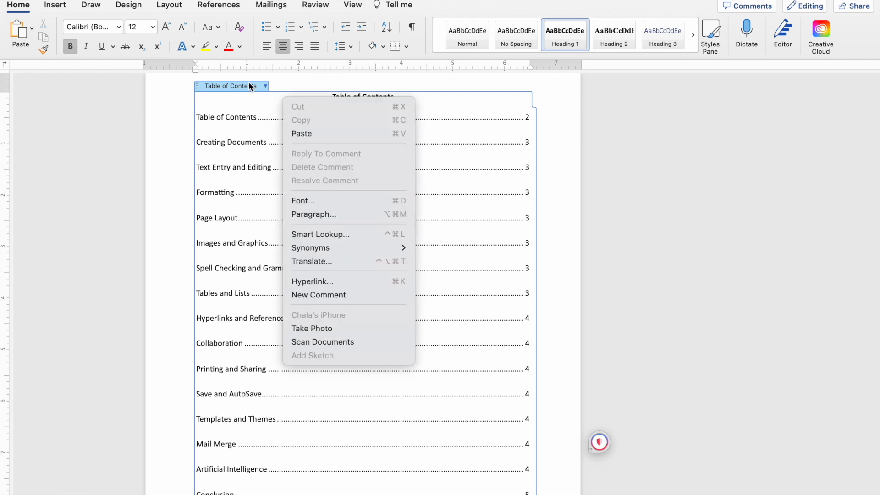
{"action": "left_click", "coordinate": [260, 105]}
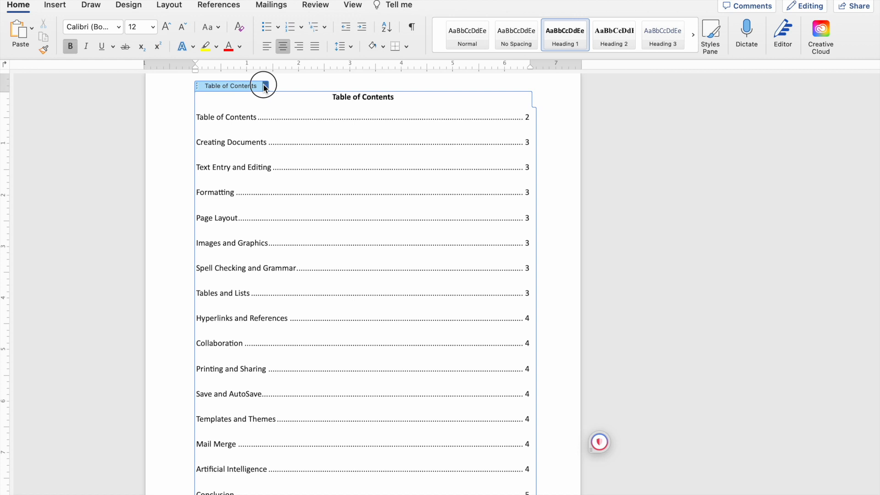
{"action": "left_click", "coordinate": [264, 86]}
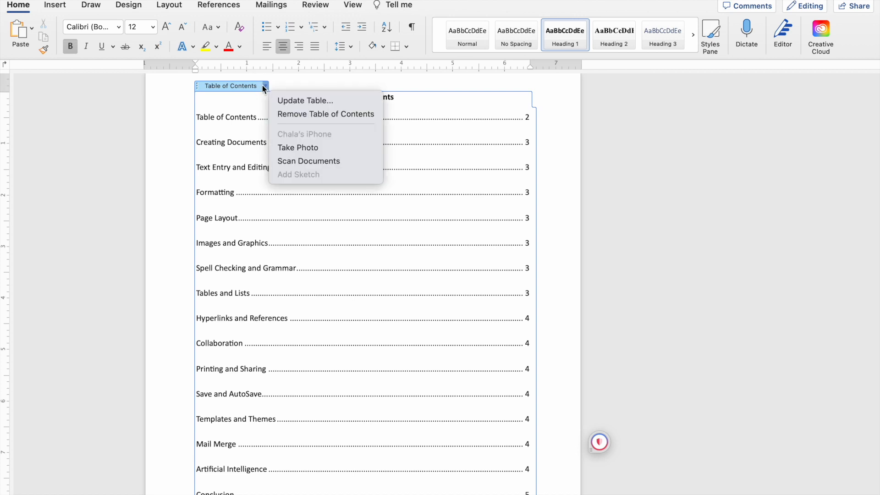
{"action": "left_click", "coordinate": [341, 107]}
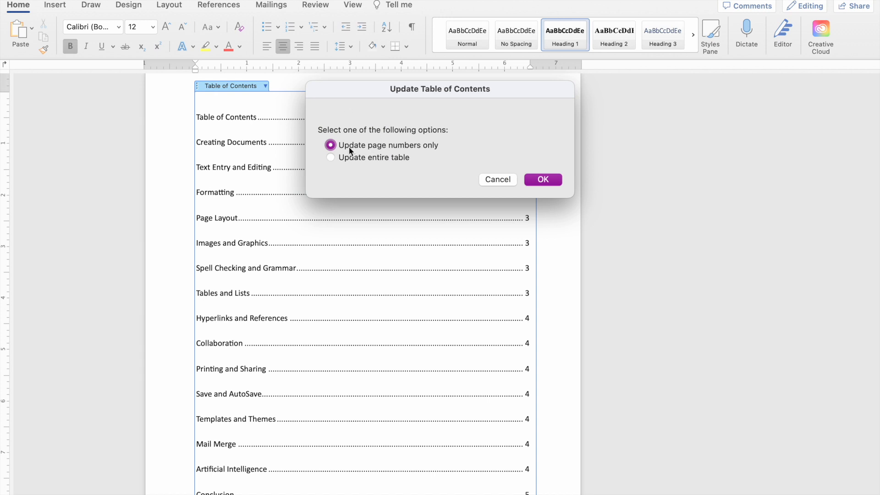
{"action": "left_click", "coordinate": [544, 180]}
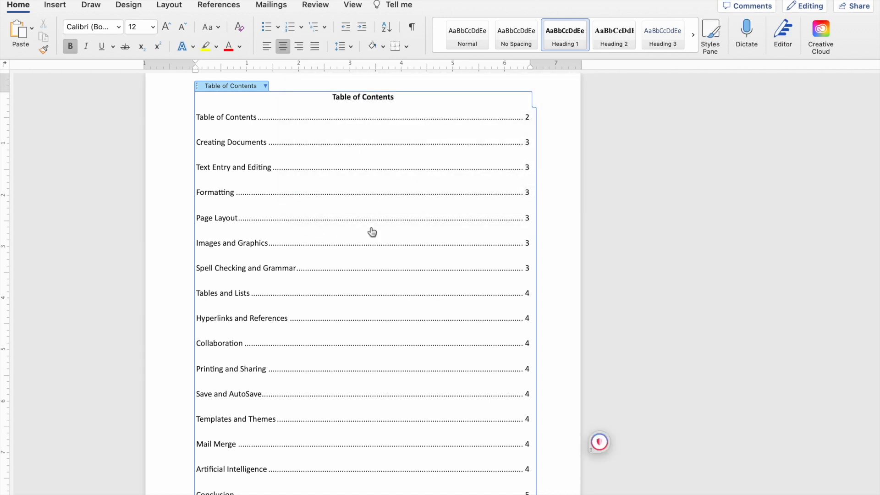
Check the table's page numbers against the headings throughout the document, down to the References page.
{"action": "scroll", "coordinate": [297, 297], "scroll_direction": "down", "scroll_amount": 7}
{"action": "scroll", "coordinate": [361, 276], "scroll_direction": "up", "scroll_amount": 2}
{"action": "scroll", "coordinate": [469, 222], "scroll_direction": "up", "scroll_amount": 4}
{"action": "scroll", "coordinate": [470, 220], "scroll_direction": "down", "scroll_amount": 10}
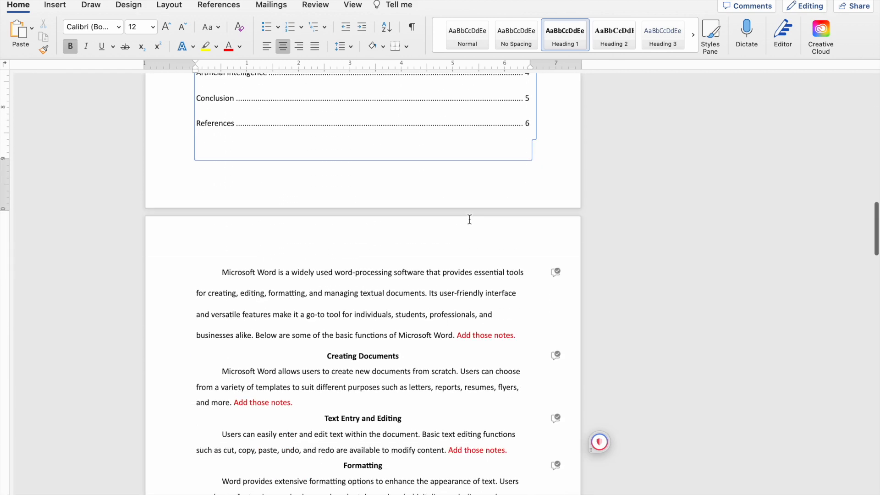
{"action": "scroll", "coordinate": [356, 205], "scroll_direction": "down", "scroll_amount": 5}
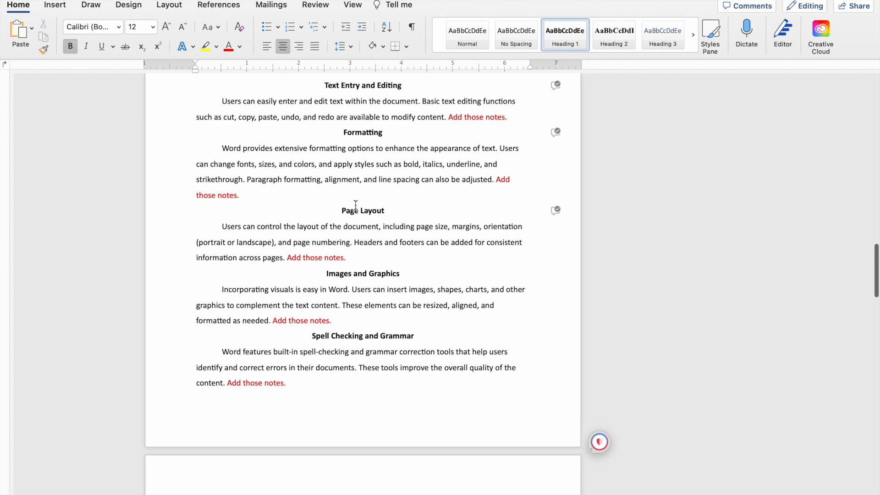
{"action": "scroll", "coordinate": [355, 205], "scroll_direction": "down", "scroll_amount": 15}
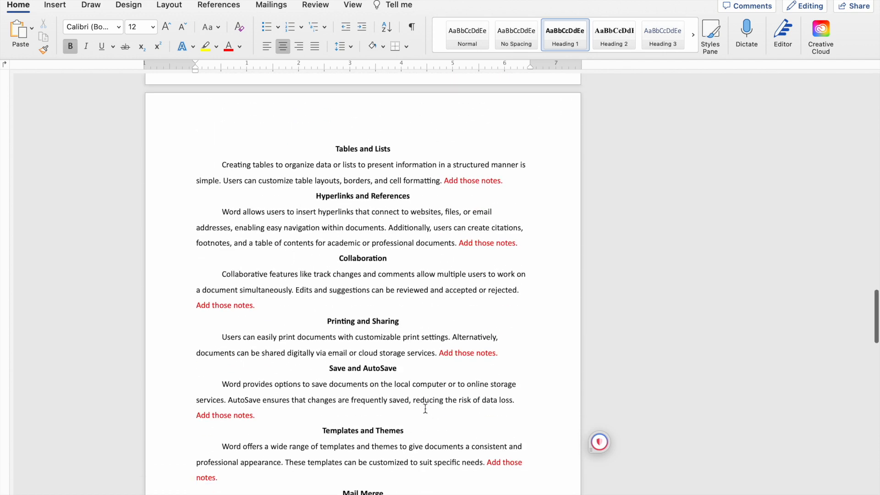
{"action": "scroll", "coordinate": [426, 409], "scroll_direction": "down", "scroll_amount": 17}
{"action": "scroll", "coordinate": [425, 409], "scroll_direction": "down", "scroll_amount": 20}
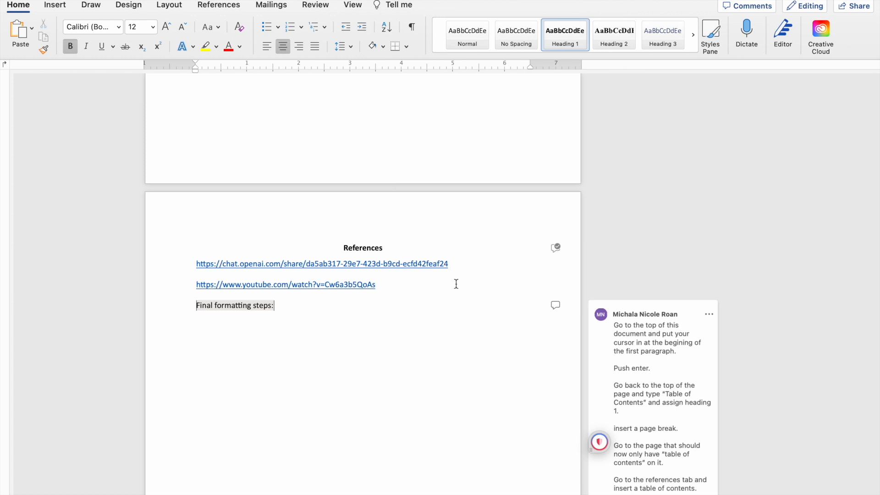
Expand the comment thread attached to "Final formatting steps:" and read its header and page number instructions.
{"action": "scroll", "coordinate": [456, 284], "scroll_direction": "down", "scroll_amount": 6}
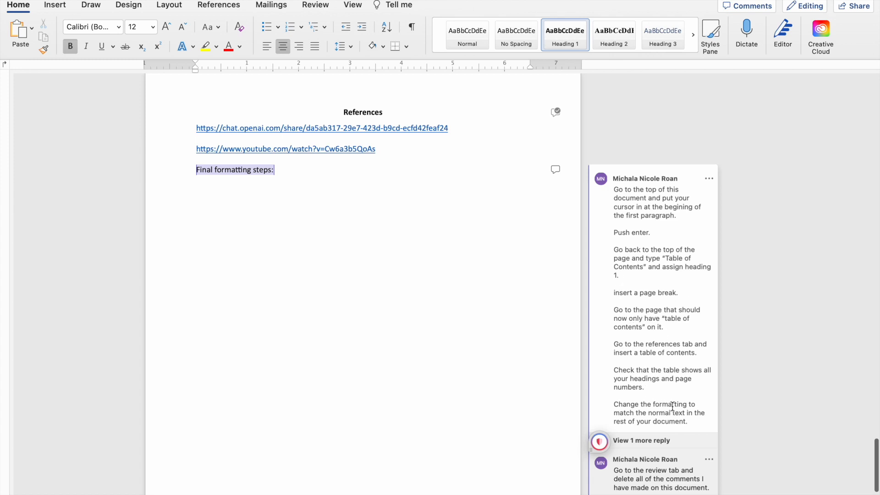
{"action": "scroll", "coordinate": [672, 406], "scroll_direction": "down", "scroll_amount": 4}
{"action": "left_click", "coordinate": [655, 351]}
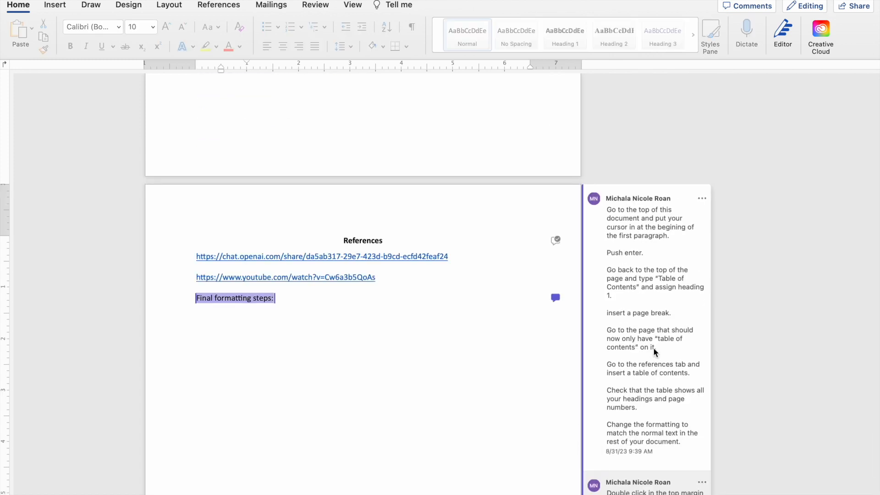
{"action": "scroll", "coordinate": [655, 351], "scroll_direction": "down", "scroll_amount": 8}
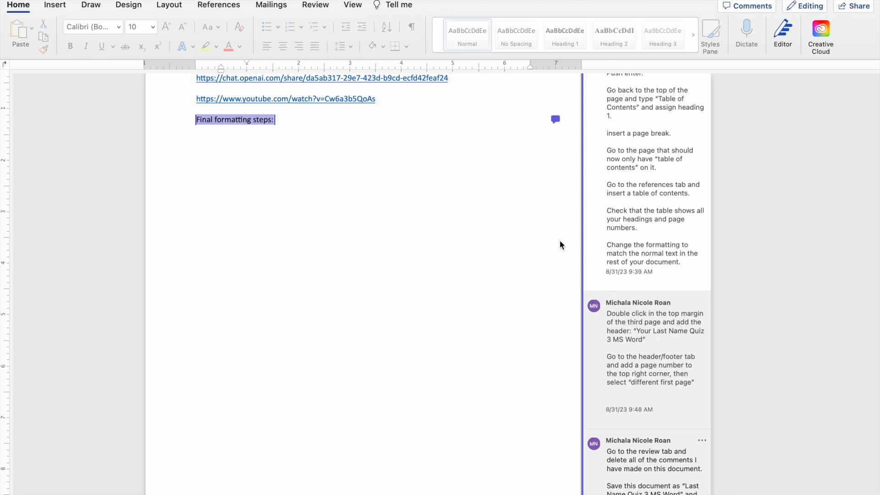
Add a header in the third page's upper margin consisting of the author's last name followed by "Quiz 3 MS Word".
{"action": "scroll", "coordinate": [521, 200], "scroll_direction": "up", "scroll_amount": 20}
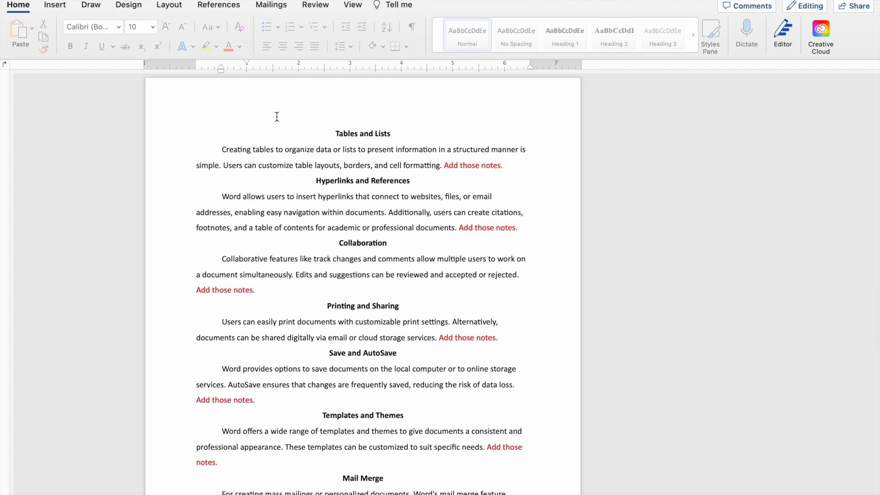
{"action": "scroll", "coordinate": [277, 117], "scroll_direction": "up", "scroll_amount": 10}
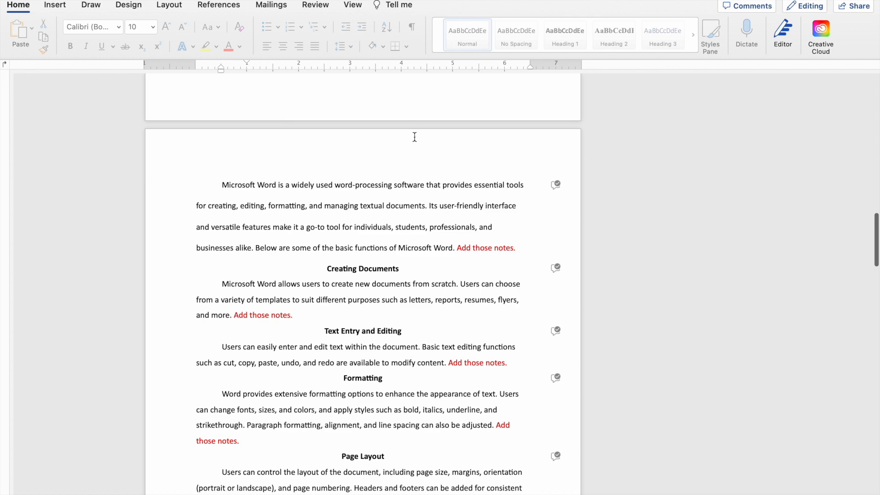
{"action": "scroll", "coordinate": [383, 154], "scroll_direction": "up", "scroll_amount": 5}
{"action": "scroll", "coordinate": [383, 154], "scroll_direction": "down", "scroll_amount": 6}
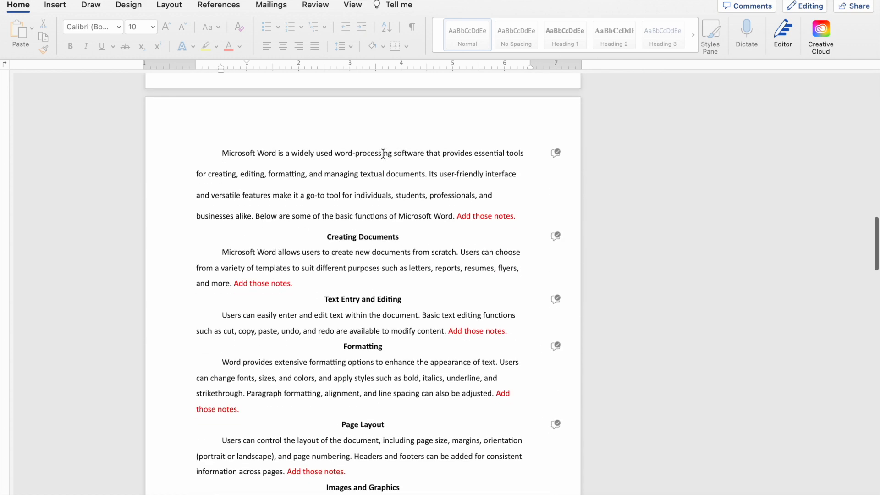
{"action": "double_click", "coordinate": [376, 124]}
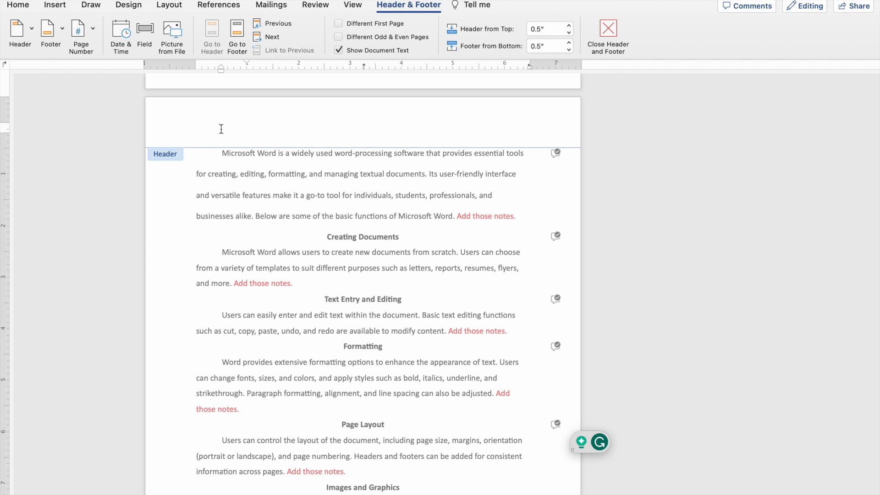
{"action": "type", "text": "Roan. "}
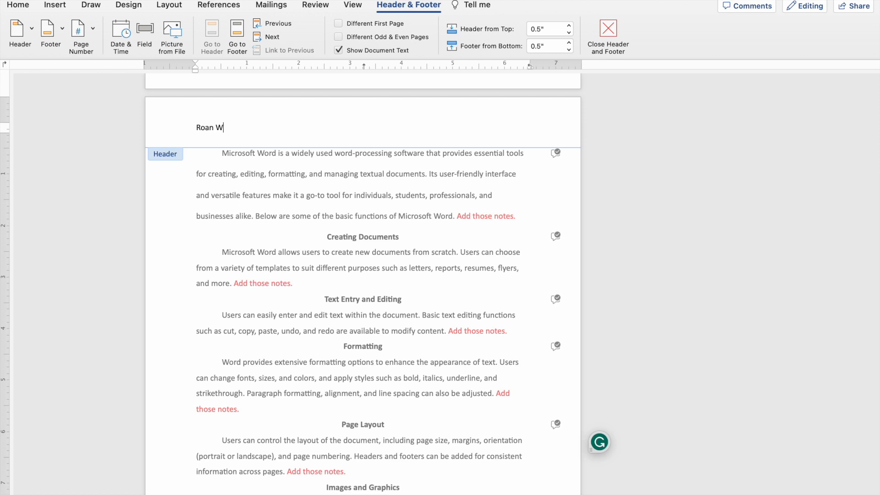
{"action": "type", "text": "Quiz 3 MS Word"}
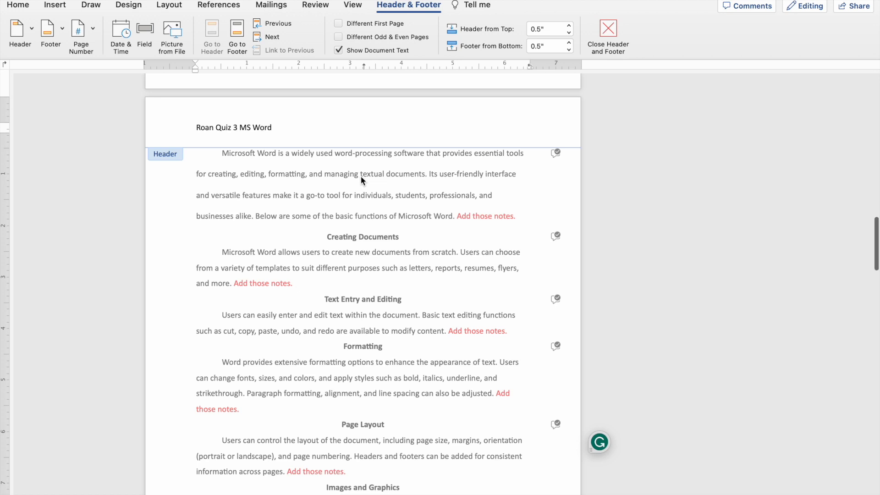
Try adding "RUNNING HEAD:" in front of the header text on the title page, and remove it again.
{"action": "scroll", "coordinate": [361, 176], "scroll_direction": "up", "scroll_amount": 10}
{"action": "scroll", "coordinate": [361, 178], "scroll_direction": "up", "scroll_amount": 10}
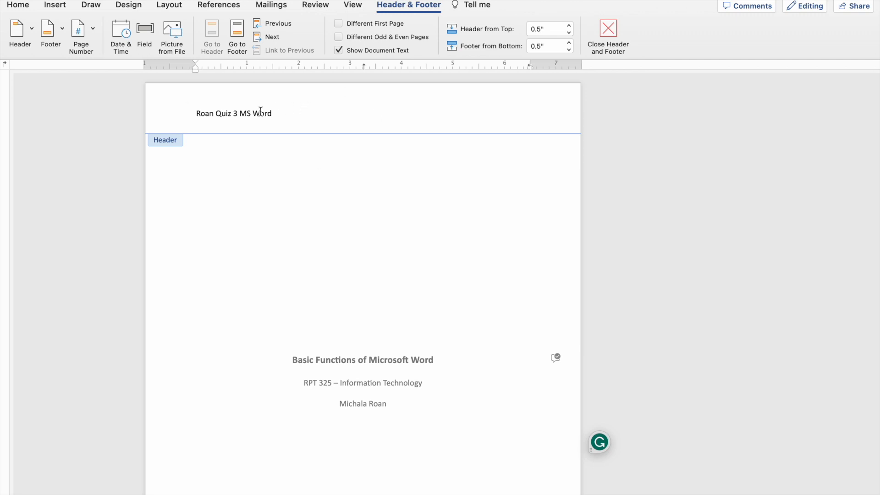
{"action": "left_click", "coordinate": [196, 114]}
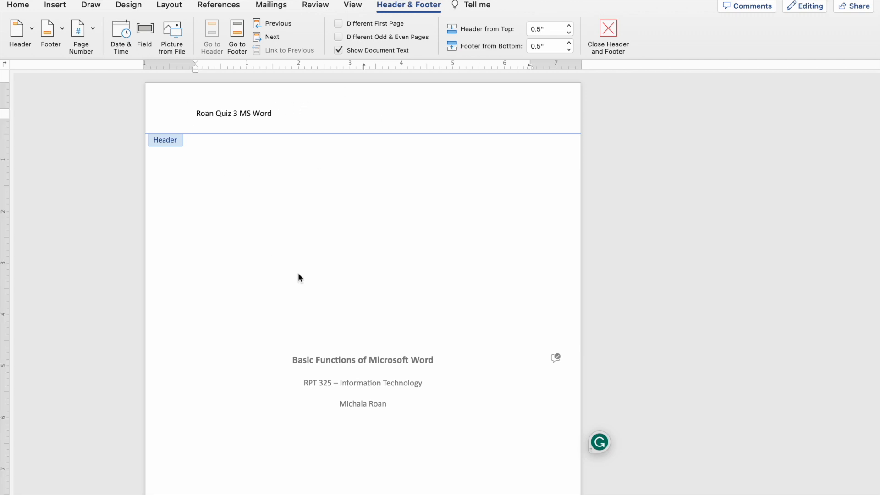
{"action": "type", "text": "RUNNING HEAD:"}
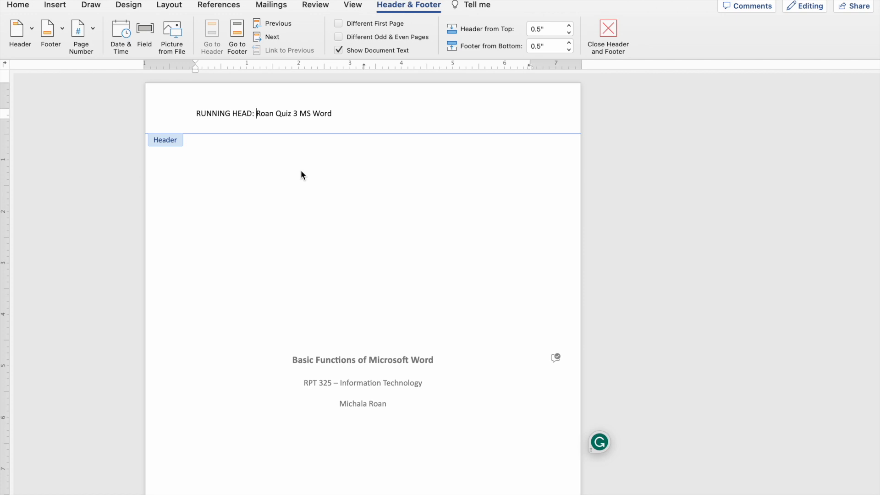
{"action": "scroll", "coordinate": [321, 128], "scroll_direction": "down", "scroll_amount": 1}
{"action": "scroll", "coordinate": [300, 126], "scroll_direction": "up", "scroll_amount": 1}
{"action": "key", "text": "BackSpace"}
{"action": "key", "text": "BackSpace"}
{"action": "key", "text": "BackSpace"}
{"action": "key", "text": "BackSpace"}
{"action": "key", "text": "BackSpace"}
{"action": "key", "text": "BackSpace"}
{"action": "key", "text": "BackSpace"}
{"action": "key", "text": "BackSpace"}
{"action": "key", "text": "BackSpace"}
{"action": "key", "text": "BackSpace"}
{"action": "key", "text": "BackSpace"}
{"action": "key", "text": "BackSpace"}
{"action": "key", "text": "BackSpace"}
{"action": "key", "text": "BackSpace"}
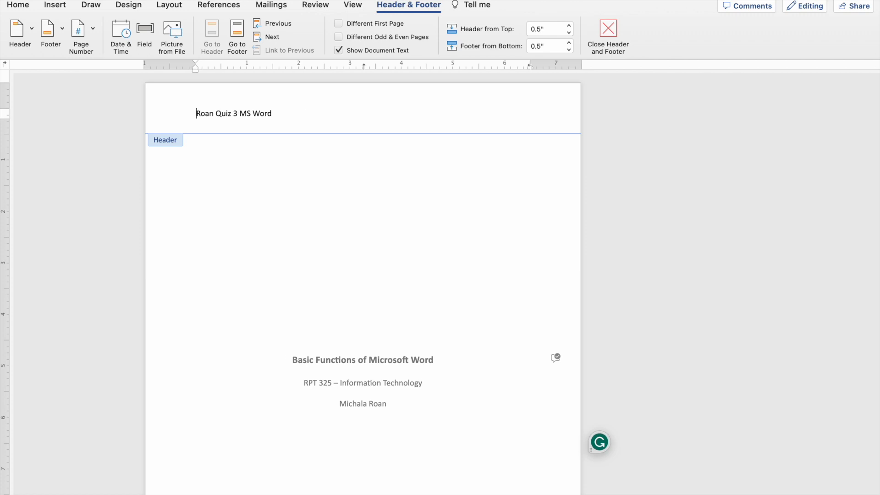
Turn on the Different First Page option for the header and check the headers on the following pages.
{"action": "left_click", "coordinate": [339, 24]}
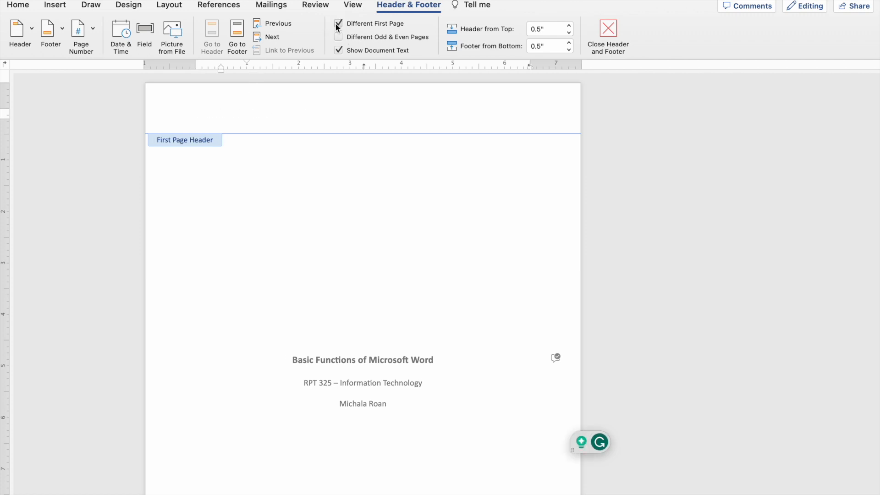
{"action": "scroll", "coordinate": [469, 204], "scroll_direction": "down", "scroll_amount": 10}
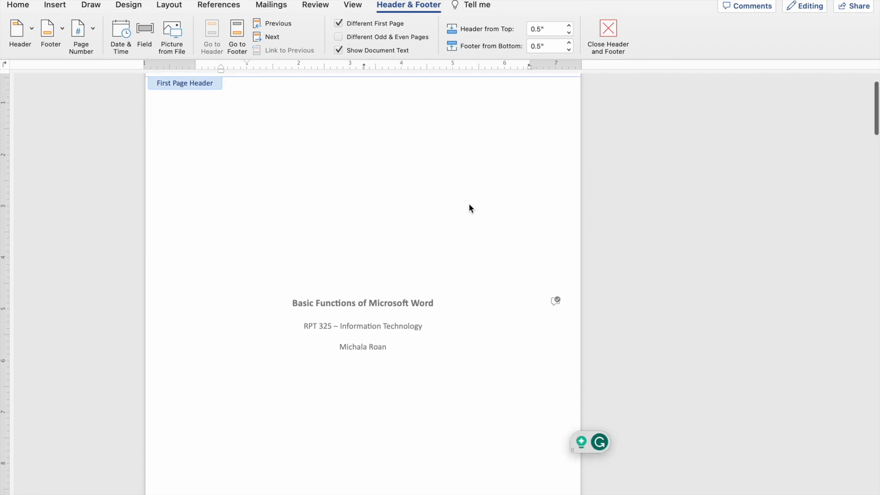
{"action": "scroll", "coordinate": [469, 203], "scroll_direction": "down", "scroll_amount": 7}
{"action": "scroll", "coordinate": [469, 204], "scroll_direction": "up", "scroll_amount": 4}
{"action": "scroll", "coordinate": [469, 203], "scroll_direction": "down", "scroll_amount": 10}
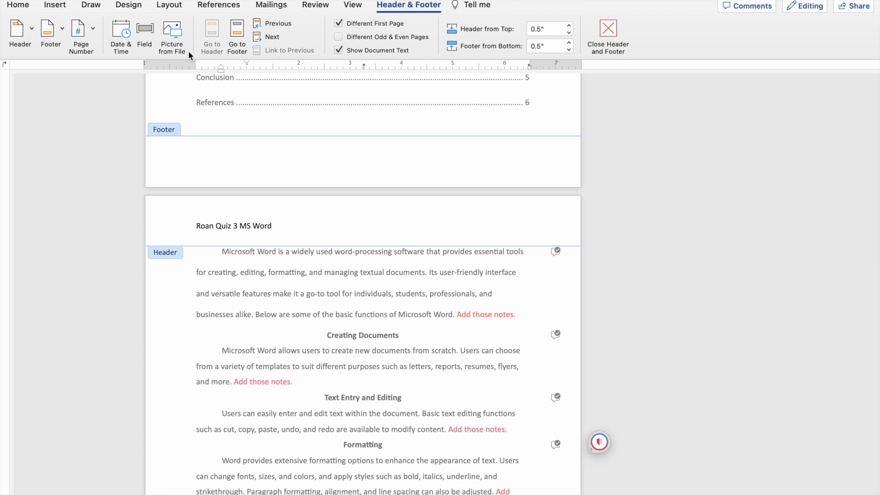
Try adding a right-aligned page number to the header and check where it shows across the pages.
{"action": "left_click", "coordinate": [91, 31]}
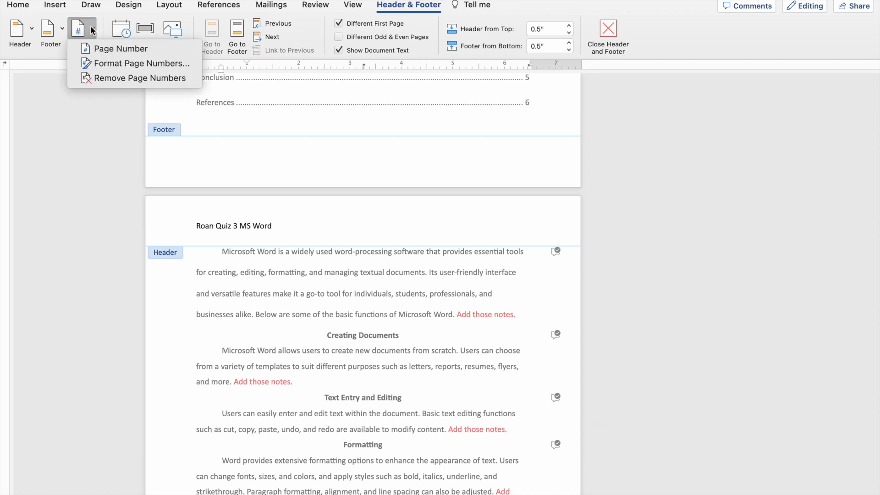
{"action": "left_click", "coordinate": [112, 49]}
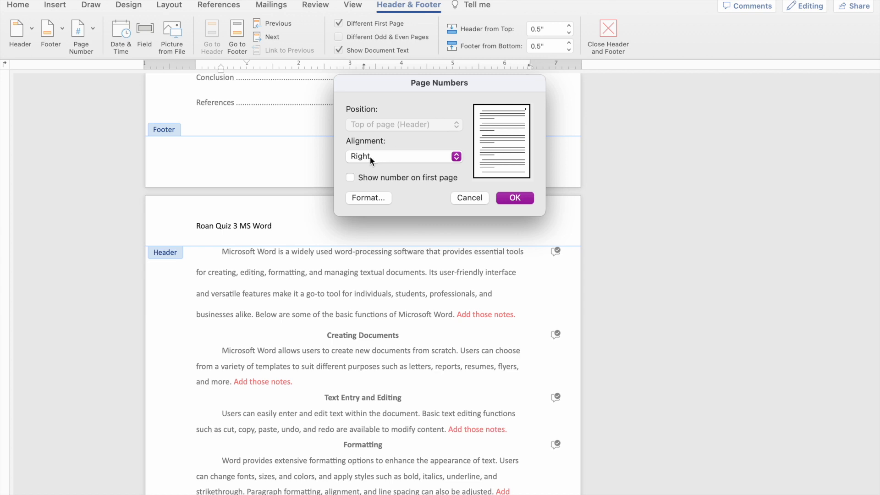
{"action": "left_click", "coordinate": [516, 198]}
{"action": "scroll", "coordinate": [505, 161], "scroll_direction": "down", "scroll_amount": 1}
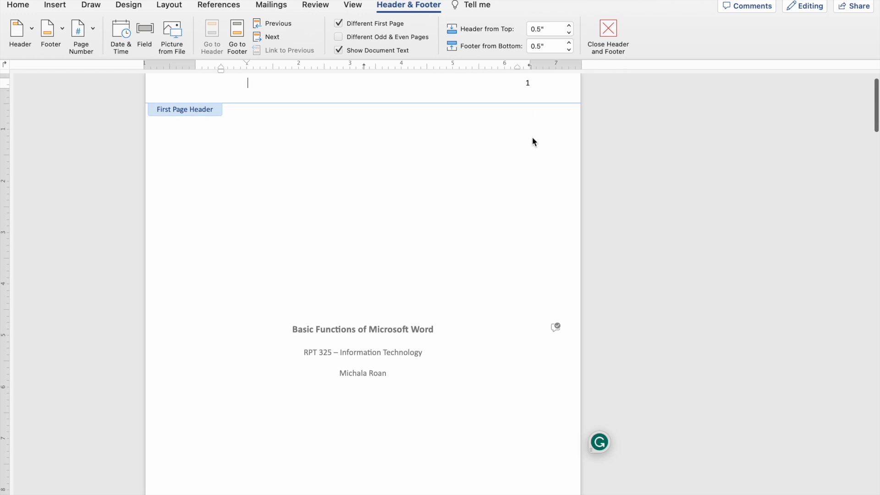
{"action": "scroll", "coordinate": [532, 140], "scroll_direction": "up", "scroll_amount": 1}
{"action": "scroll", "coordinate": [533, 140], "scroll_direction": "down", "scroll_amount": 10}
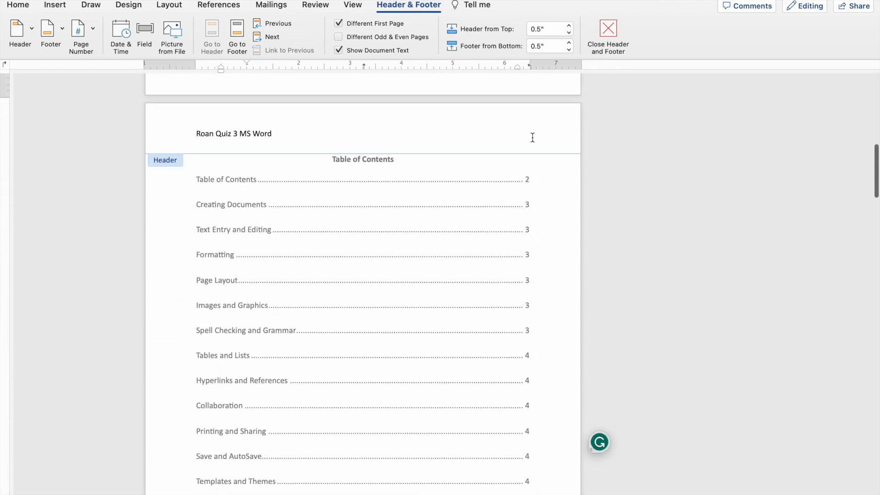
{"action": "scroll", "coordinate": [532, 137], "scroll_direction": "down", "scroll_amount": 10}
{"action": "scroll", "coordinate": [532, 137], "scroll_direction": "up", "scroll_amount": 5}
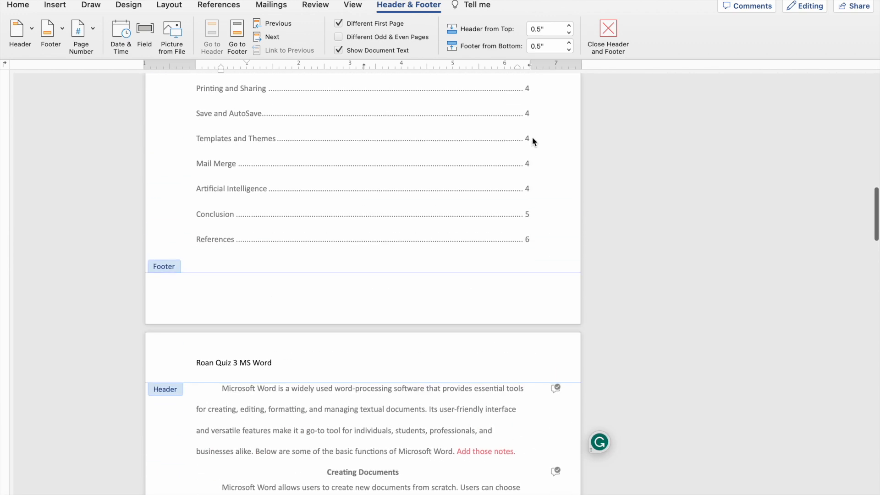
{"action": "scroll", "coordinate": [532, 137], "scroll_direction": "up", "scroll_amount": 10}
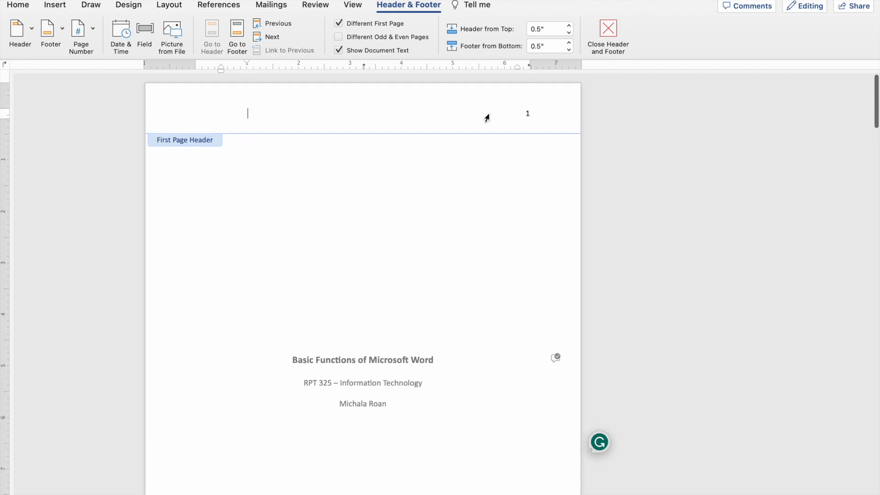
Turn off the Different First Page option and return to the body text.
{"action": "left_click", "coordinate": [339, 23]}
{"action": "key", "text": "BackSpace"}
{"action": "double_click", "coordinate": [249, 172]}
{"action": "scroll", "coordinate": [320, 340], "scroll_direction": "down", "scroll_amount": 7}
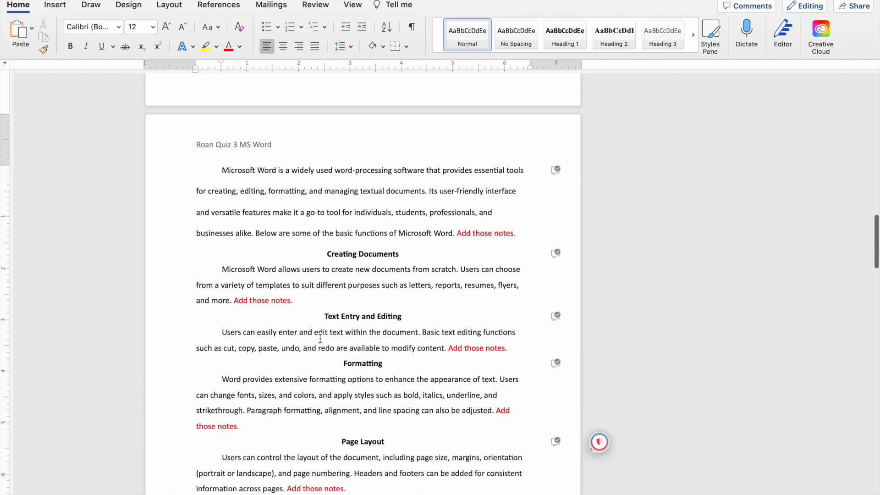
{"action": "scroll", "coordinate": [321, 340], "scroll_direction": "down", "scroll_amount": 1}
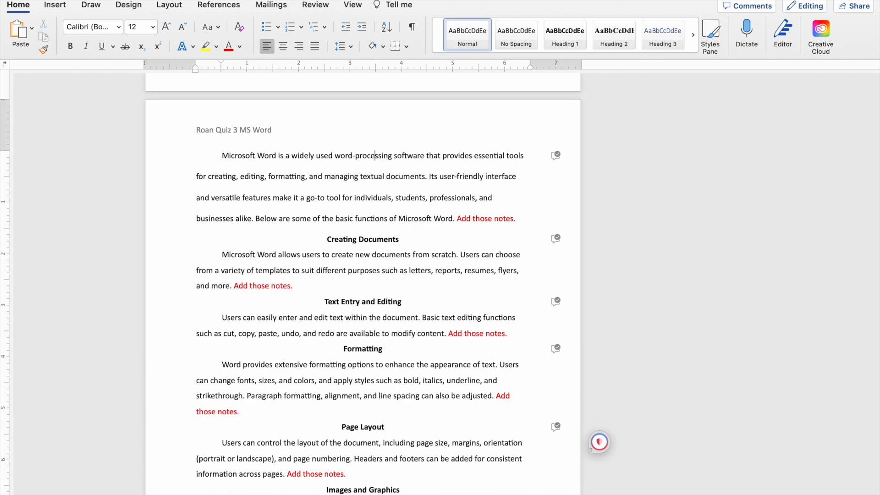
Delete the existing header text from the third page's header and check the title page's header.
{"action": "scroll", "coordinate": [305, 223], "scroll_direction": "up", "scroll_amount": 6}
{"action": "double_click", "coordinate": [266, 269]}
{"action": "left_click", "coordinate": [153, 275]}
{"action": "key", "text": "Delete"}
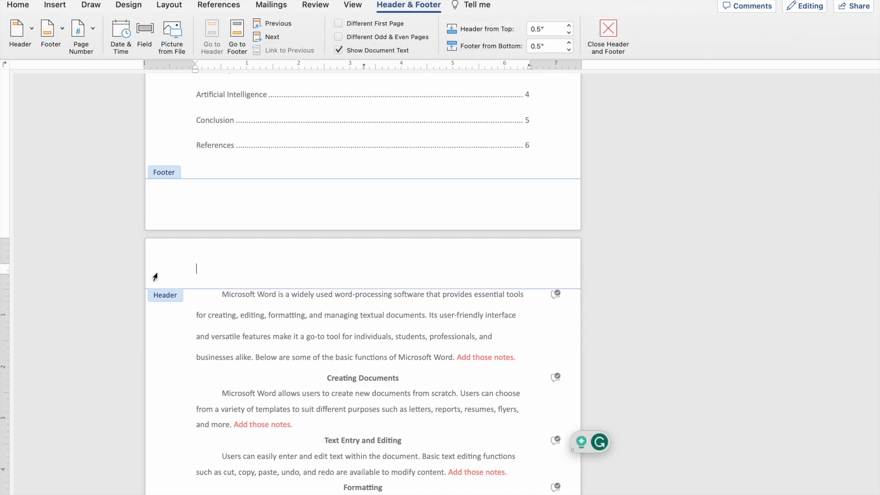
{"action": "scroll", "coordinate": [354, 339], "scroll_direction": "up", "scroll_amount": 20}
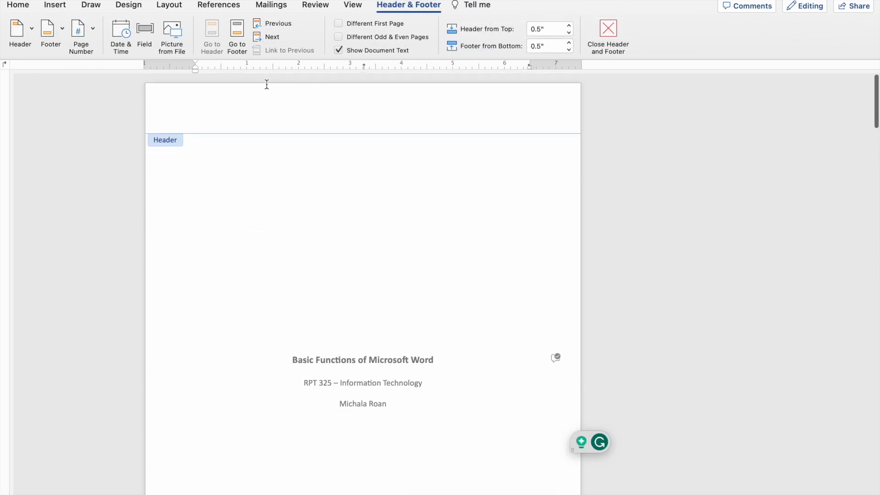
{"action": "left_click", "coordinate": [220, 114]}
Turn on Different First Page so the title page has its own header, separate from the other pages.
{"action": "scroll", "coordinate": [306, 234], "scroll_direction": "down", "scroll_amount": 20}
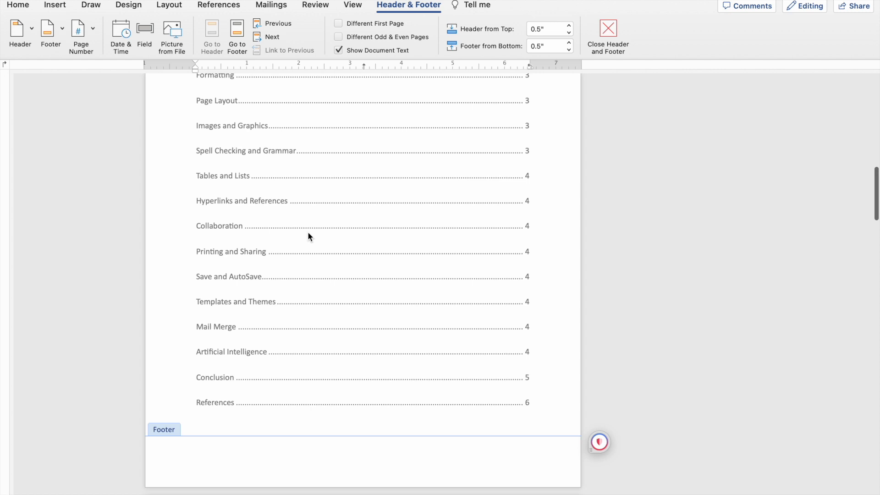
{"action": "scroll", "coordinate": [317, 275], "scroll_direction": "down", "scroll_amount": 5}
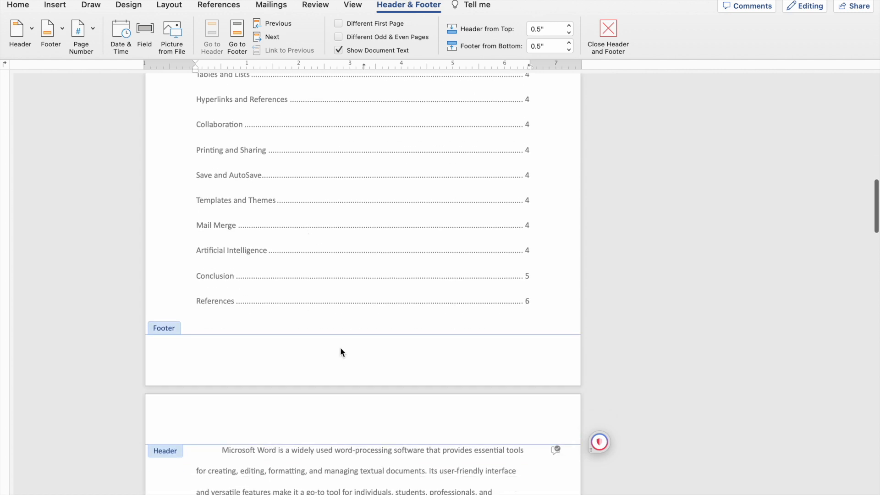
{"action": "left_click", "coordinate": [340, 23]}
{"action": "scroll", "coordinate": [409, 176], "scroll_direction": "down", "scroll_amount": 10}
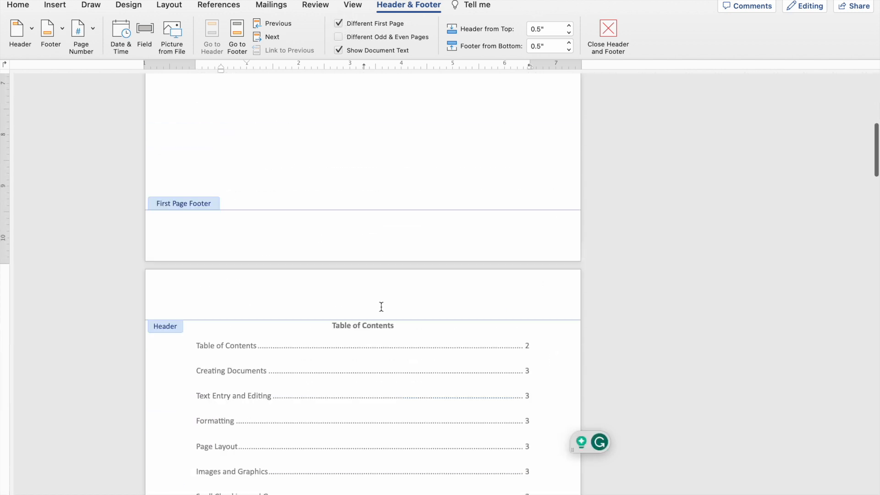
{"action": "left_click", "coordinate": [249, 248]}
{"action": "scroll", "coordinate": [305, 343], "scroll_direction": "down", "scroll_amount": 10}
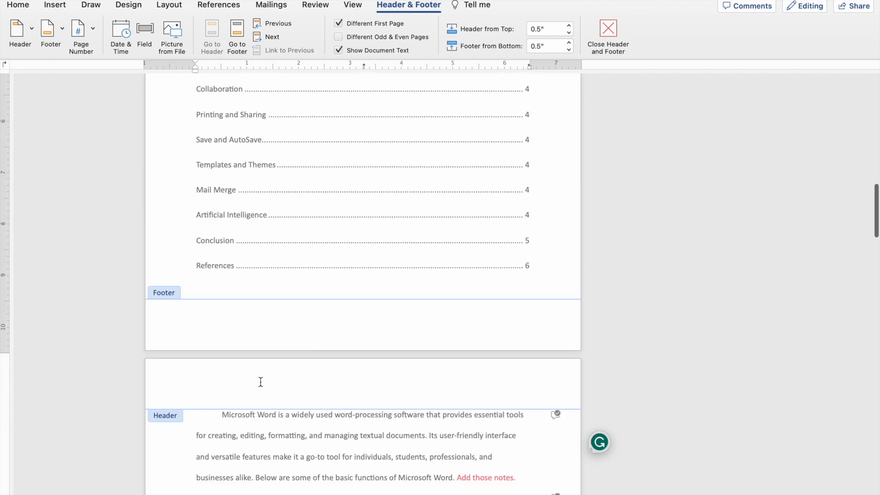
Enter the author's last name followed by "Quiz 3 MS Word" in the third page's header.
{"action": "left_click", "coordinate": [260, 382]}
{"action": "type", "text": "R"}
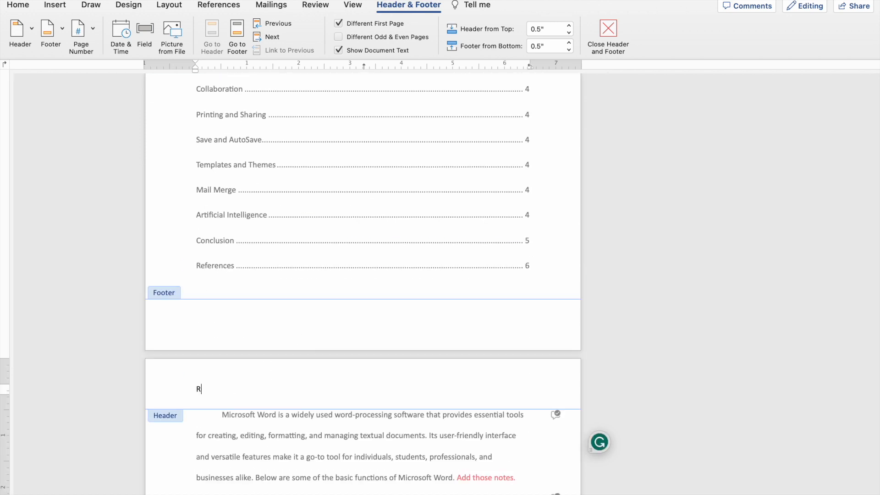
{"action": "type", "text": "OANan Quiz 3 MS Word"}
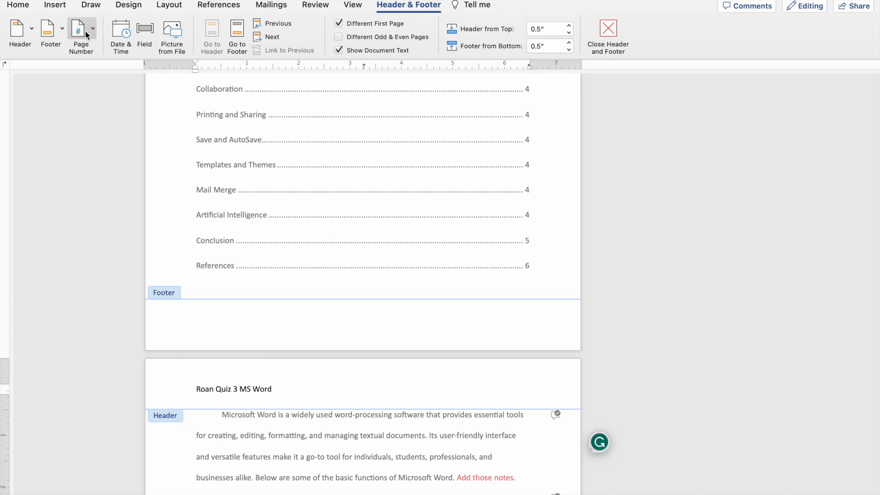
Add a right-aligned page number to the header, without showing it on the first page, and return to the body text.
{"action": "left_click", "coordinate": [95, 51]}
{"action": "left_click", "coordinate": [132, 53]}
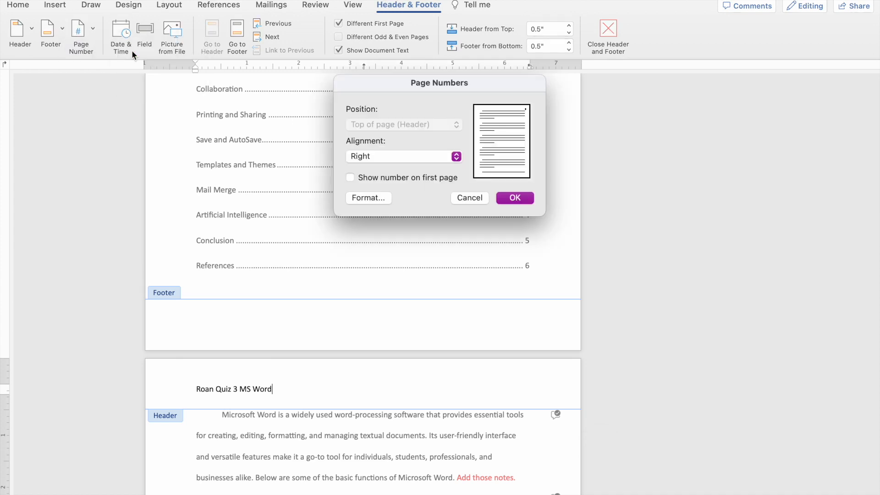
{"action": "left_click", "coordinate": [516, 197]}
{"action": "scroll", "coordinate": [478, 259], "scroll_direction": "up", "scroll_amount": 20}
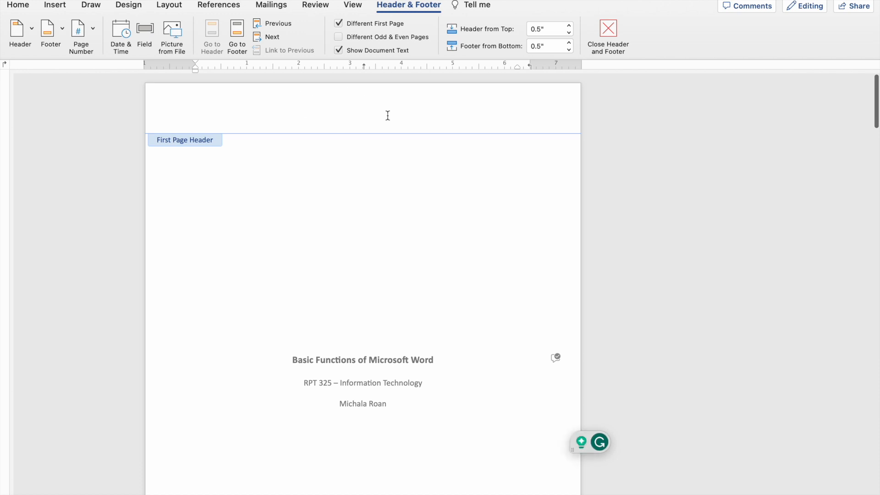
{"action": "scroll", "coordinate": [387, 115], "scroll_direction": "down", "scroll_amount": 10}
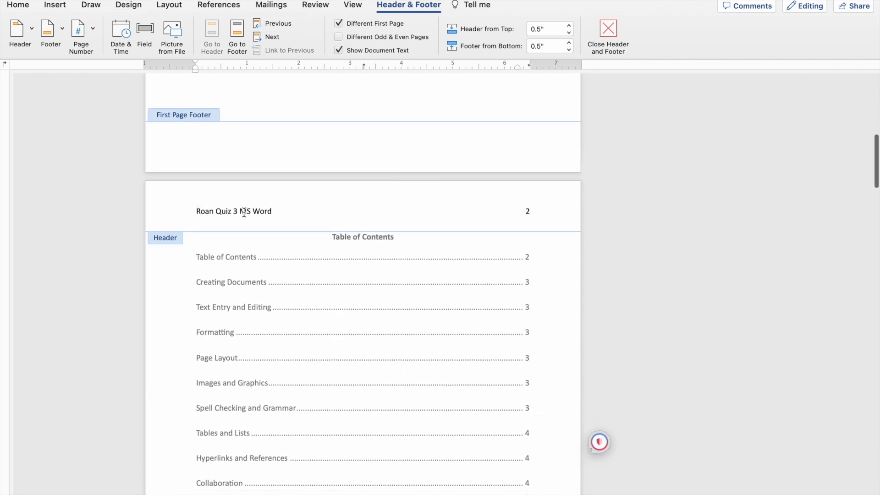
{"action": "scroll", "coordinate": [507, 209], "scroll_direction": "down", "scroll_amount": 10}
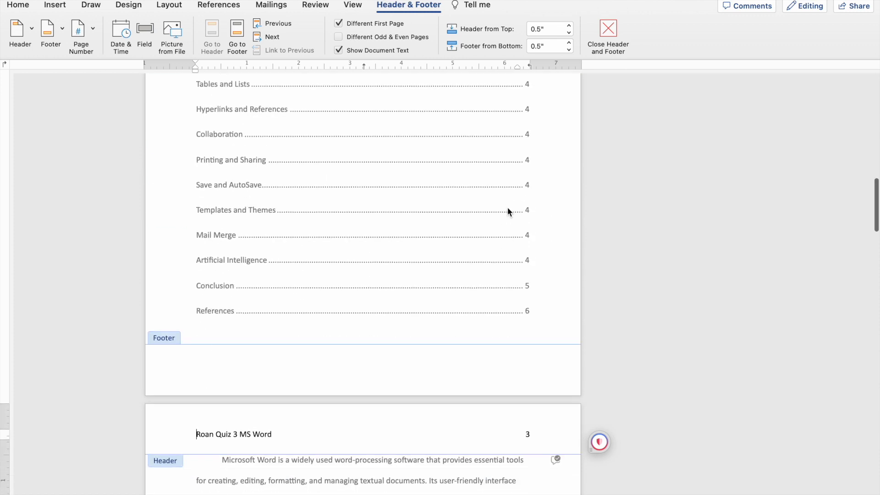
{"action": "scroll", "coordinate": [548, 248], "scroll_direction": "down", "scroll_amount": 4}
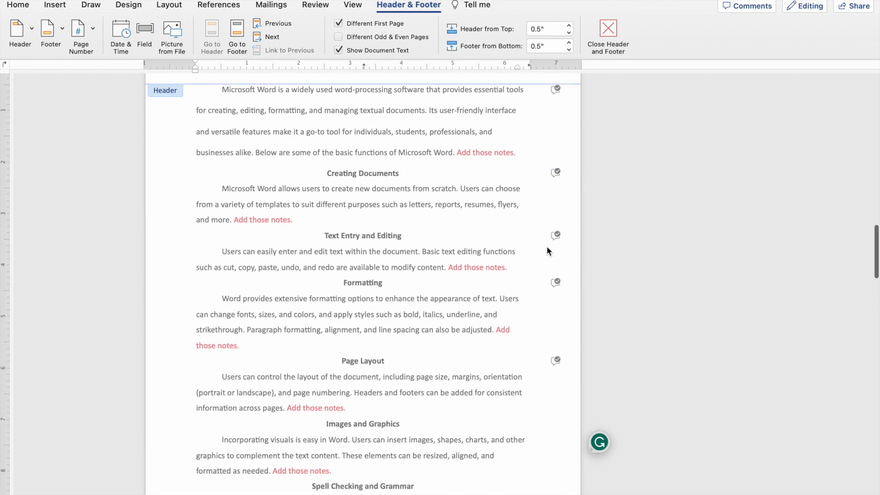
{"action": "left_click", "coordinate": [512, 138]}
{"action": "double_click", "coordinate": [513, 138]}
Check the header text and page numbers from the title page through to the References page.
{"action": "scroll", "coordinate": [429, 205], "scroll_direction": "up", "scroll_amount": 3}
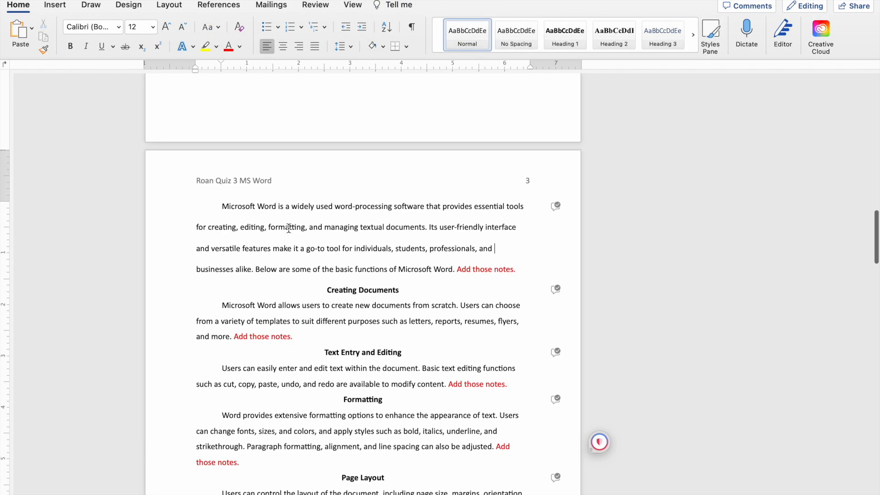
{"action": "scroll", "coordinate": [268, 203], "scroll_direction": "down", "scroll_amount": 1}
{"action": "scroll", "coordinate": [267, 203], "scroll_direction": "up", "scroll_amount": 3}
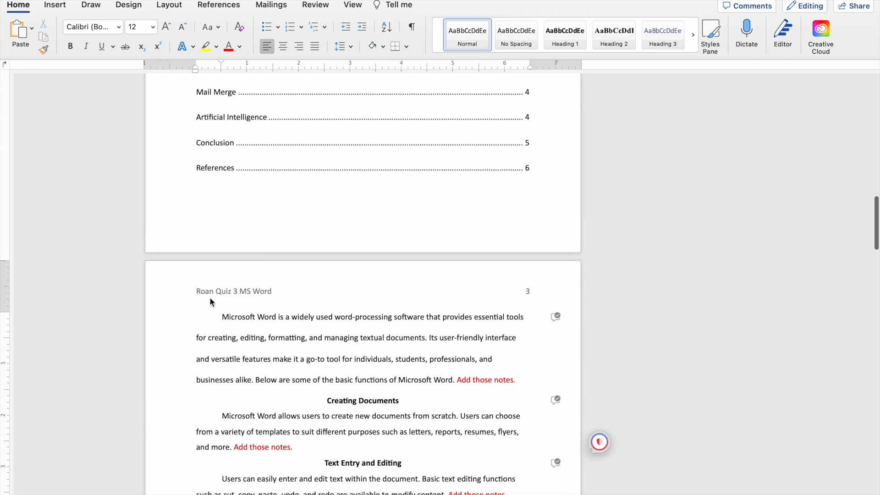
{"action": "scroll", "coordinate": [293, 264], "scroll_direction": "up", "scroll_amount": 10}
{"action": "scroll", "coordinate": [307, 267], "scroll_direction": "up", "scroll_amount": 10}
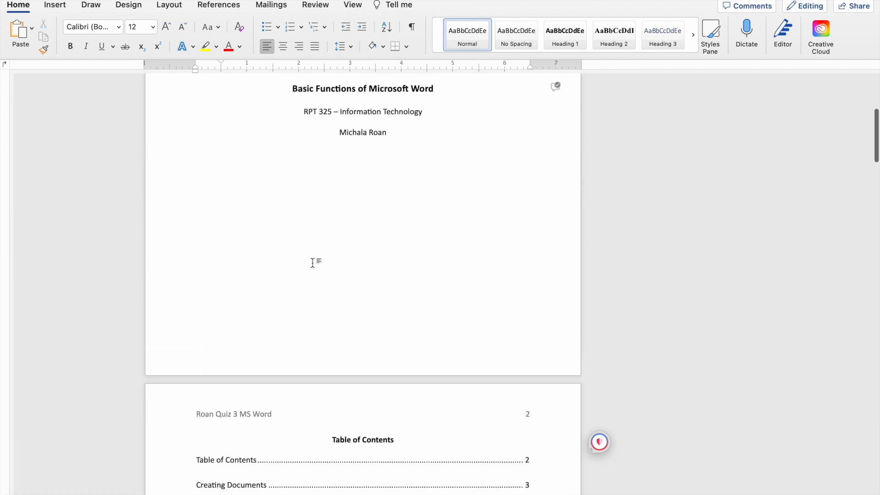
{"action": "scroll", "coordinate": [313, 263], "scroll_direction": "down", "scroll_amount": 20}
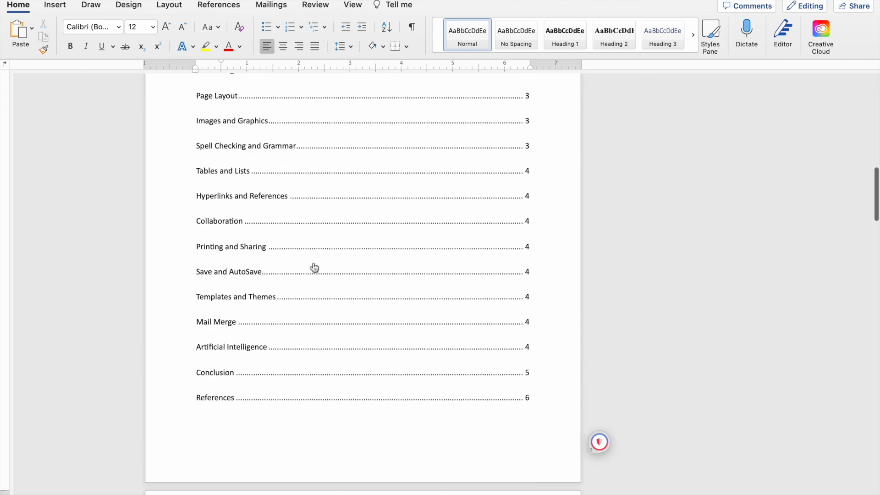
{"action": "scroll", "coordinate": [313, 264], "scroll_direction": "down", "scroll_amount": 3}
{"action": "scroll", "coordinate": [313, 263], "scroll_direction": "up", "scroll_amount": 4}
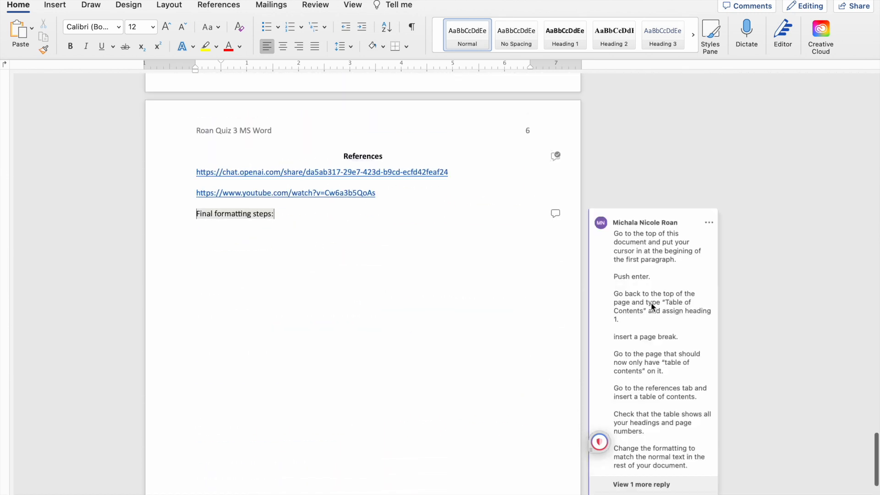
Expand the hidden reply in the "Final formatting steps:" comment thread and read the remaining instructions.
{"action": "left_click", "coordinate": [615, 234]}
{"action": "scroll", "coordinate": [614, 234], "scroll_direction": "down", "scroll_amount": 3}
{"action": "scroll", "coordinate": [667, 255], "scroll_direction": "down", "scroll_amount": 3}
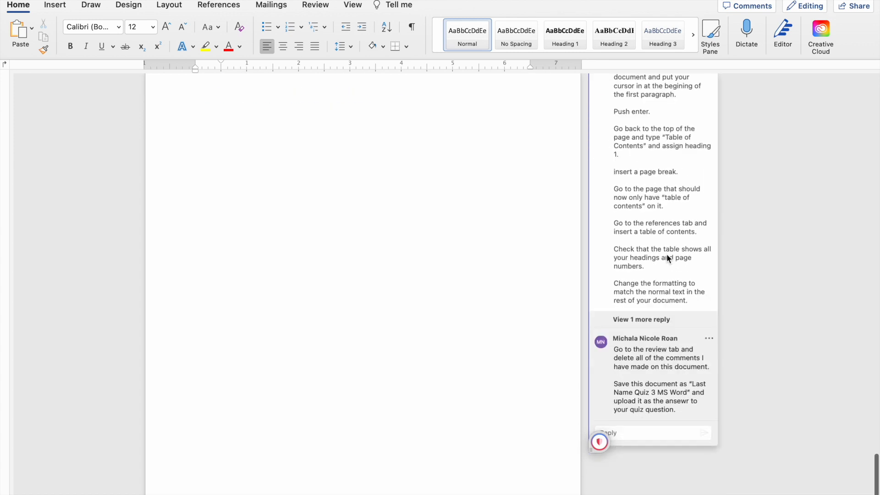
{"action": "left_click", "coordinate": [654, 318]}
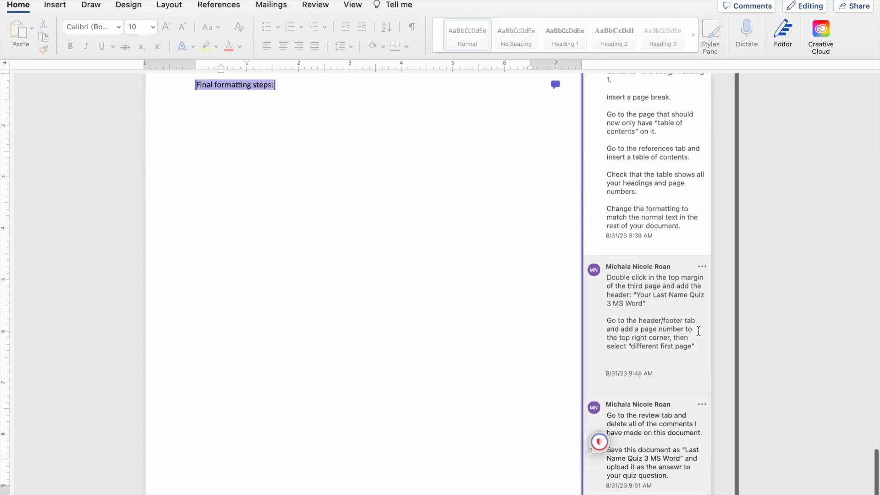
Delete all comments in the document at once and check the pages back up to the title page.
{"action": "left_click", "coordinate": [655, 406]}
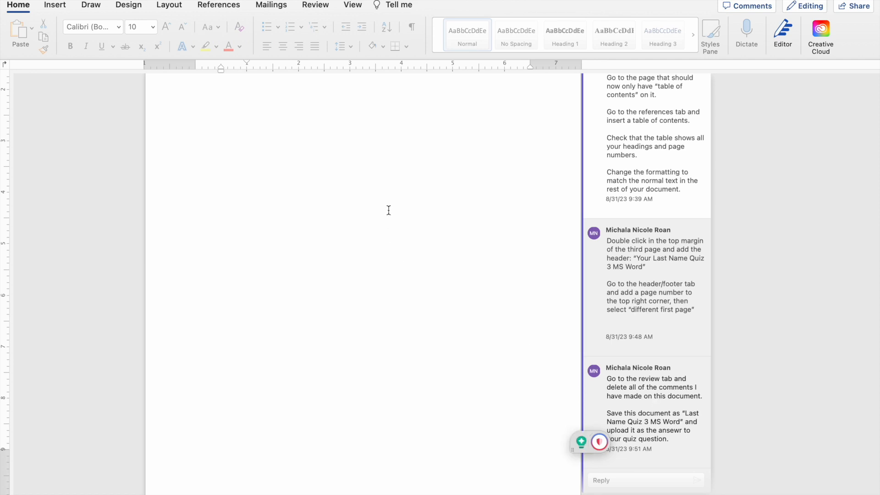
{"action": "left_click", "coordinate": [318, 9]}
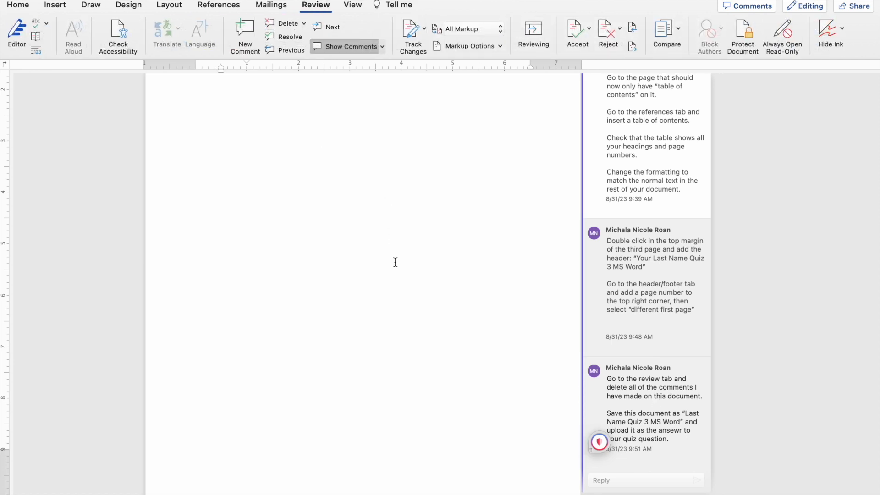
{"action": "scroll", "coordinate": [395, 262], "scroll_direction": "up", "scroll_amount": 4}
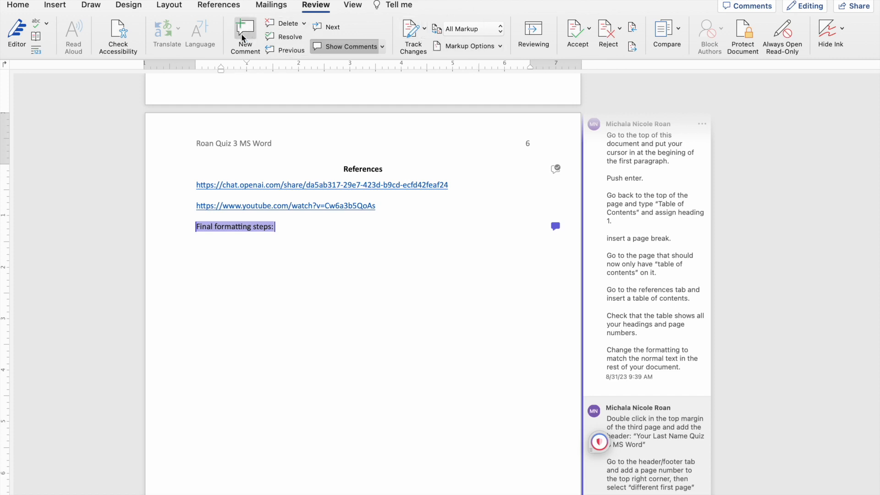
{"action": "left_click", "coordinate": [305, 24]}
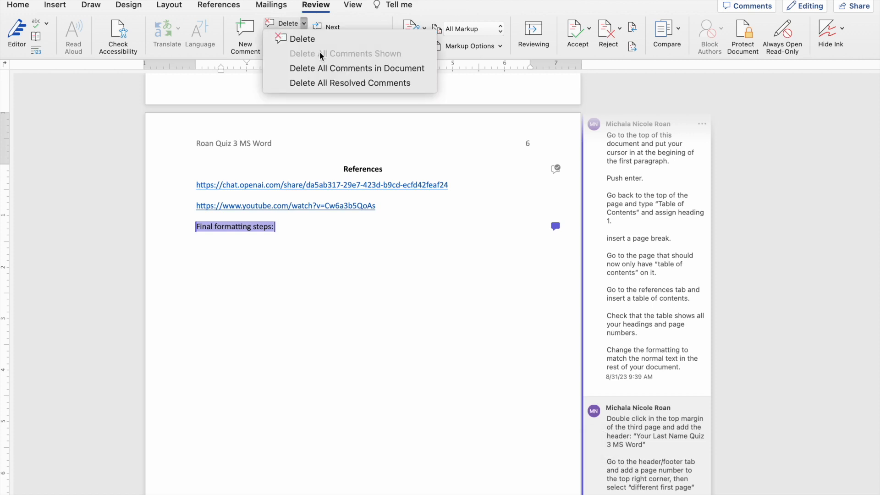
{"action": "left_click", "coordinate": [422, 70]}
{"action": "scroll", "coordinate": [597, 289], "scroll_direction": "up", "scroll_amount": 15}
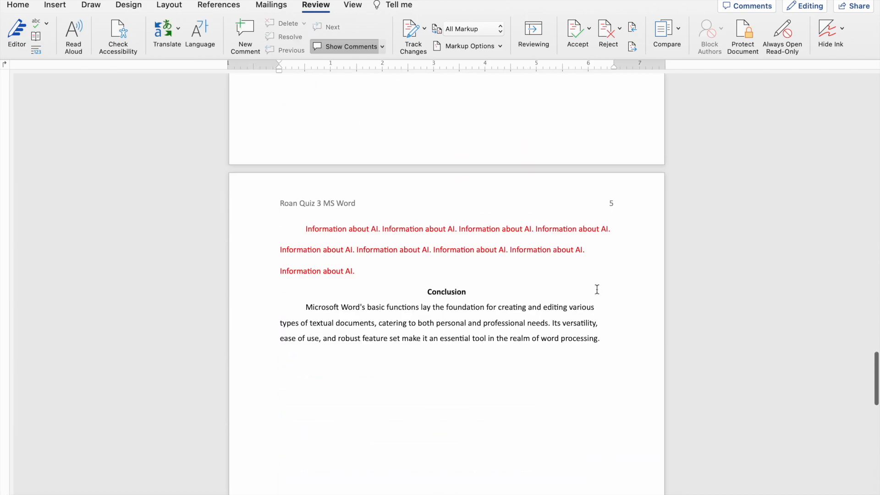
{"action": "scroll", "coordinate": [597, 289], "scroll_direction": "up", "scroll_amount": 20}
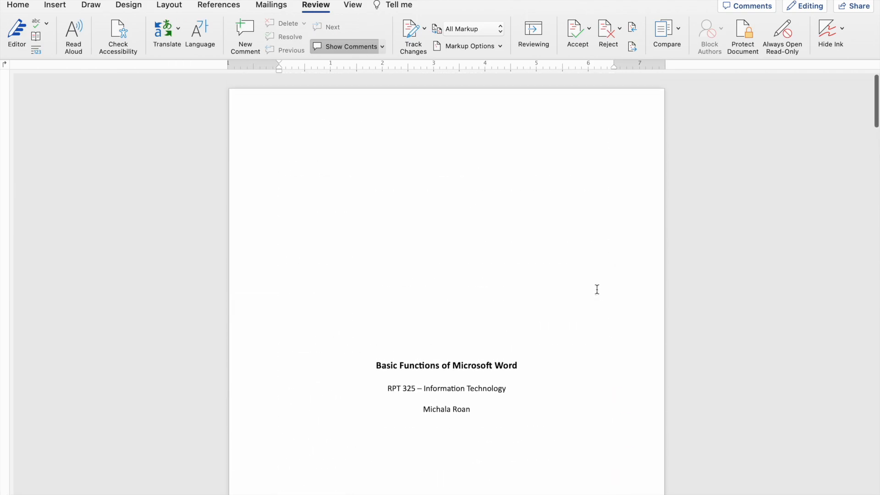
Save the document under a new name on the Desktop as .docx, using the author's last name followed by "Quiz 3 MS Word".
{"action": "left_click", "coordinate": [465, 185]}
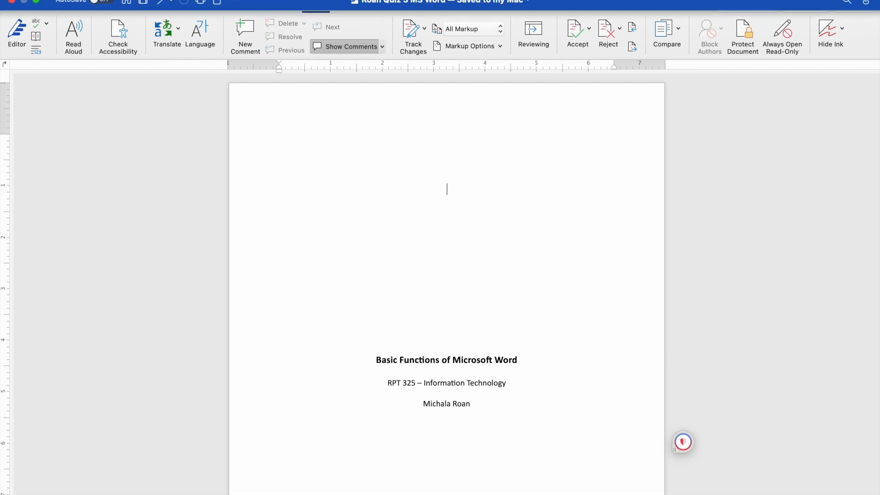
{"action": "left_click", "coordinate": [69, 1]}
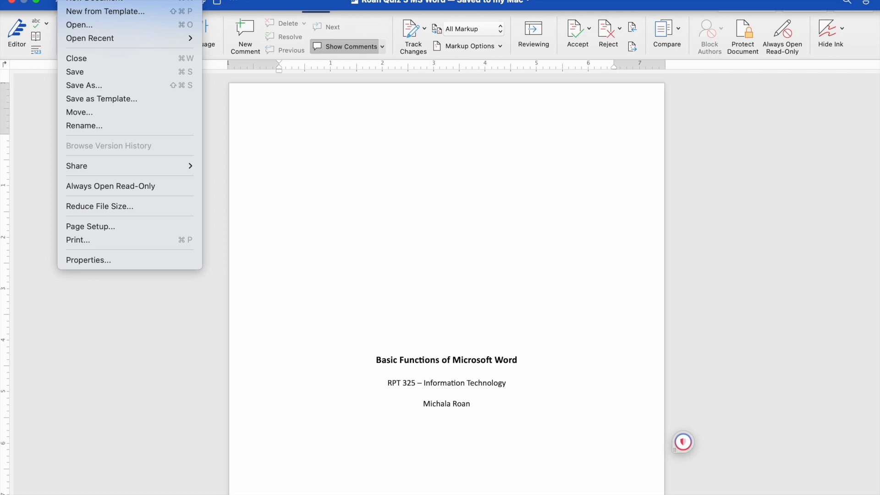
{"action": "left_click", "coordinate": [94, 86]}
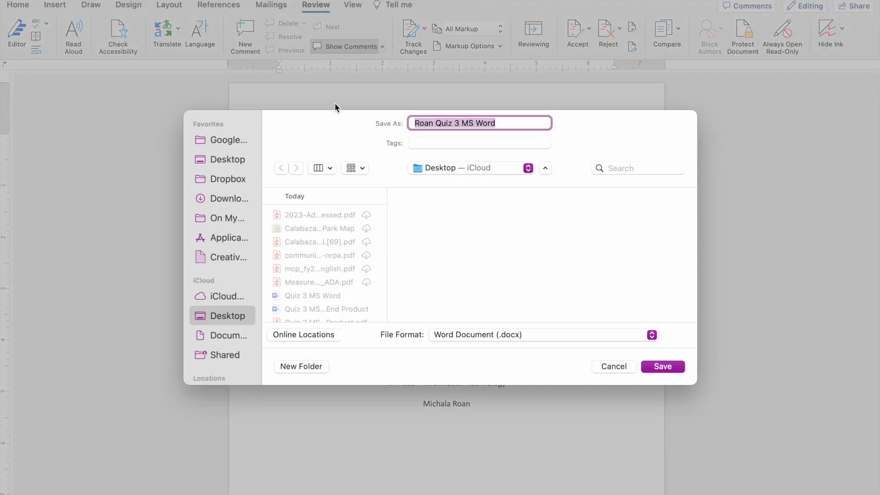
{"action": "double_click", "coordinate": [429, 123]}
{"action": "type", "text": "Roan"}
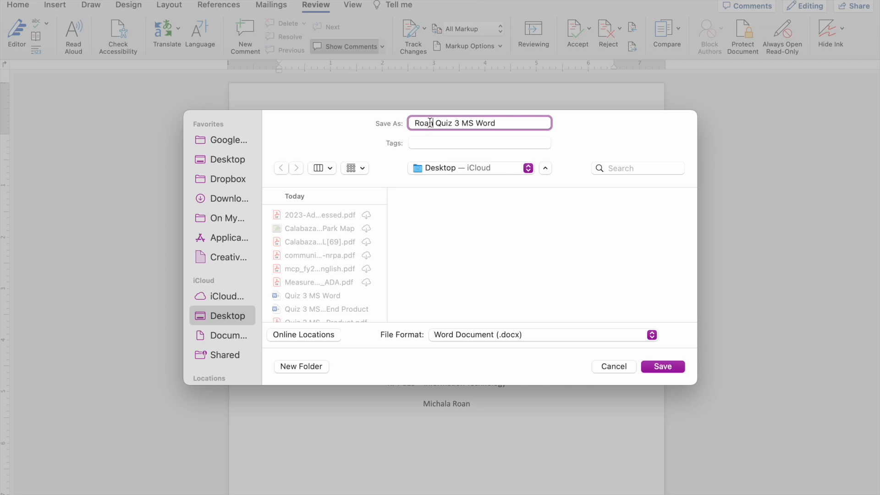